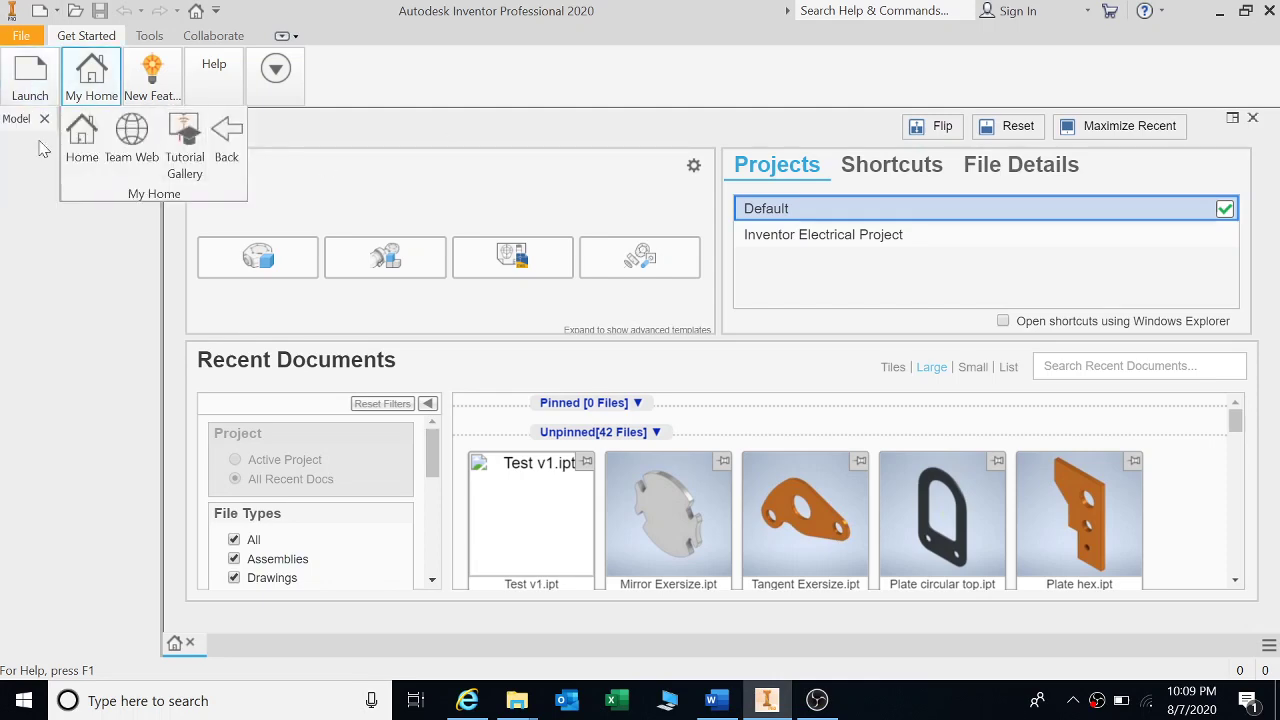
Step: Create a new part, Part6, from the Metric Standard (mm).ipt template
left_click(30, 85)
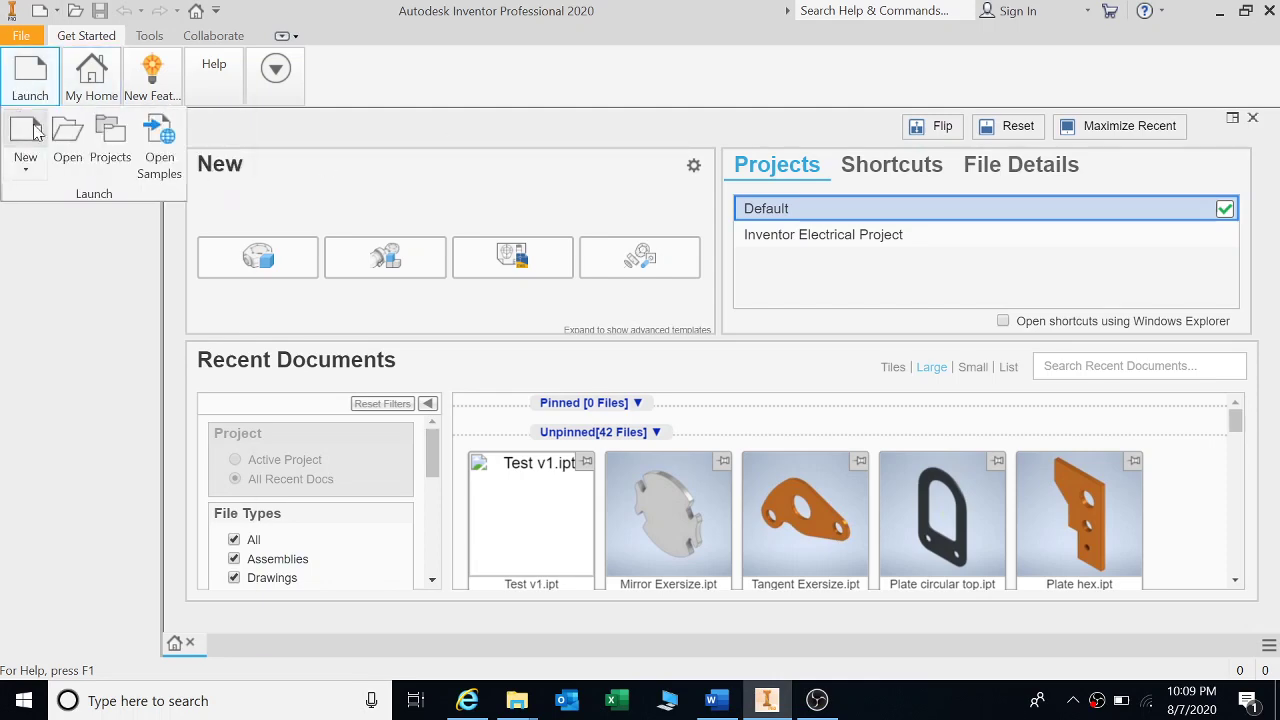
left_click(34, 130)
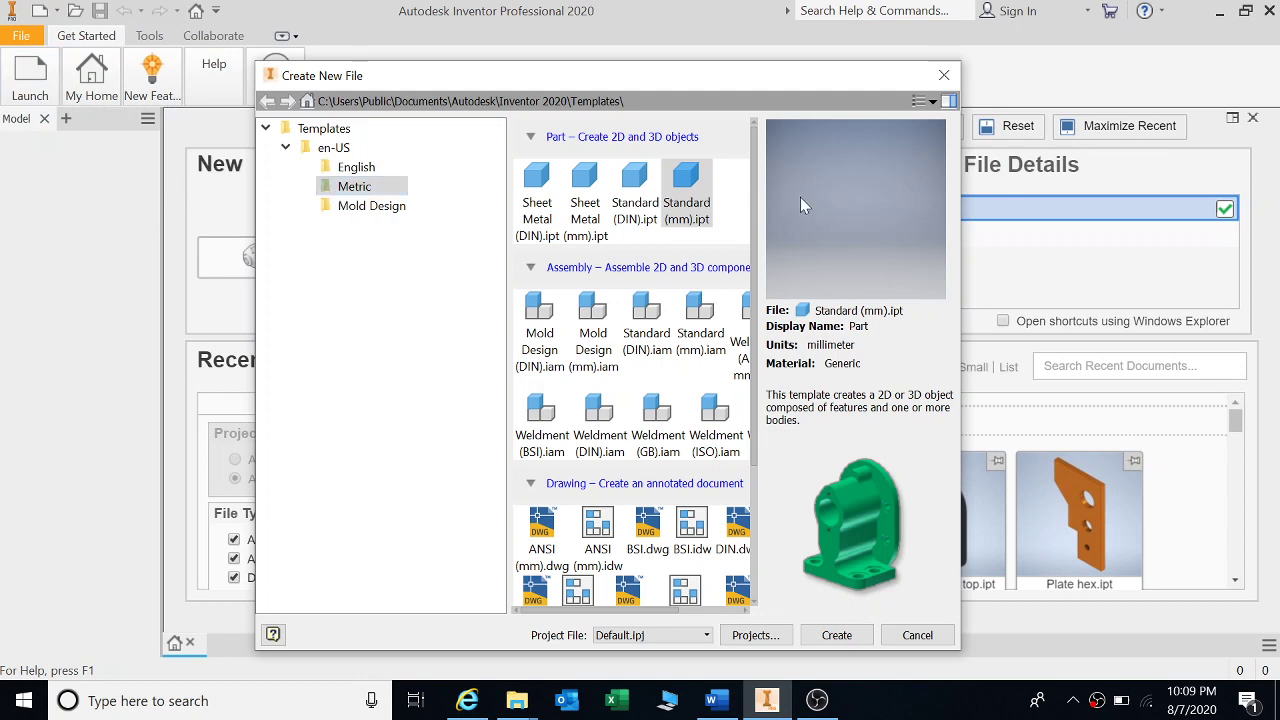
double_click(690, 190)
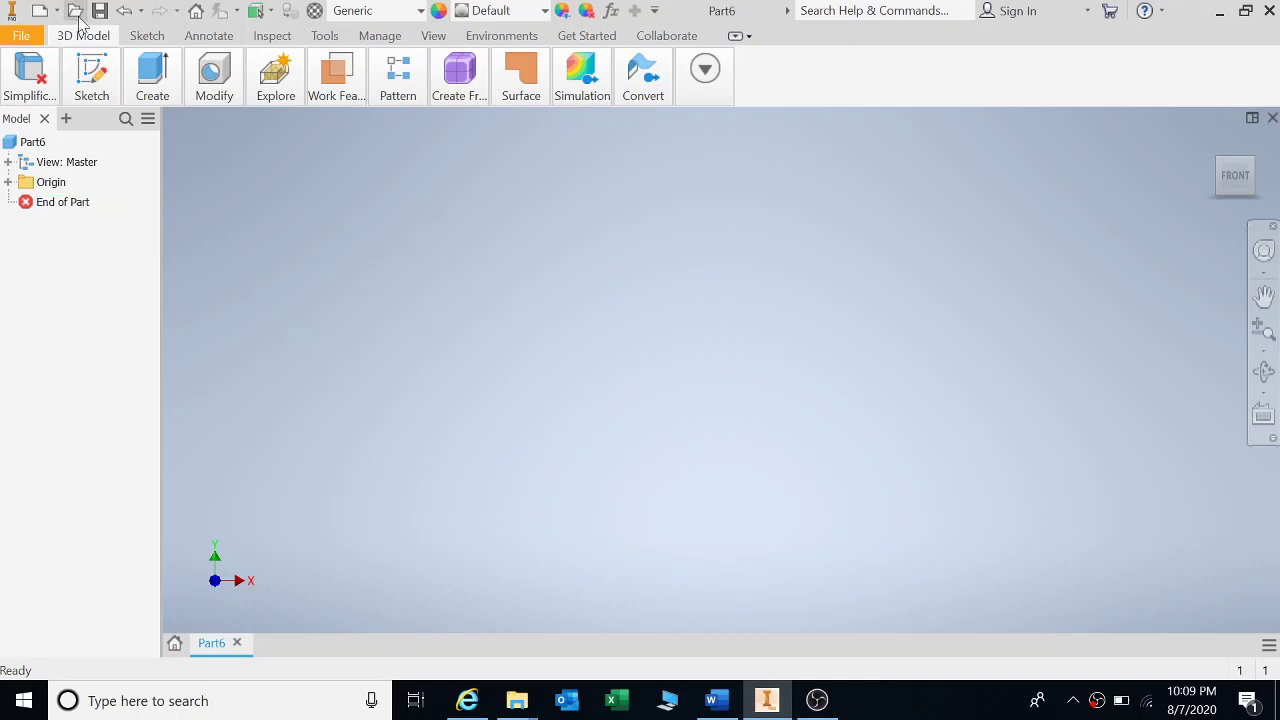
Step: Start a 2D sketch on the vertical origin plane
left_click(91, 78)
left_click(100, 128)
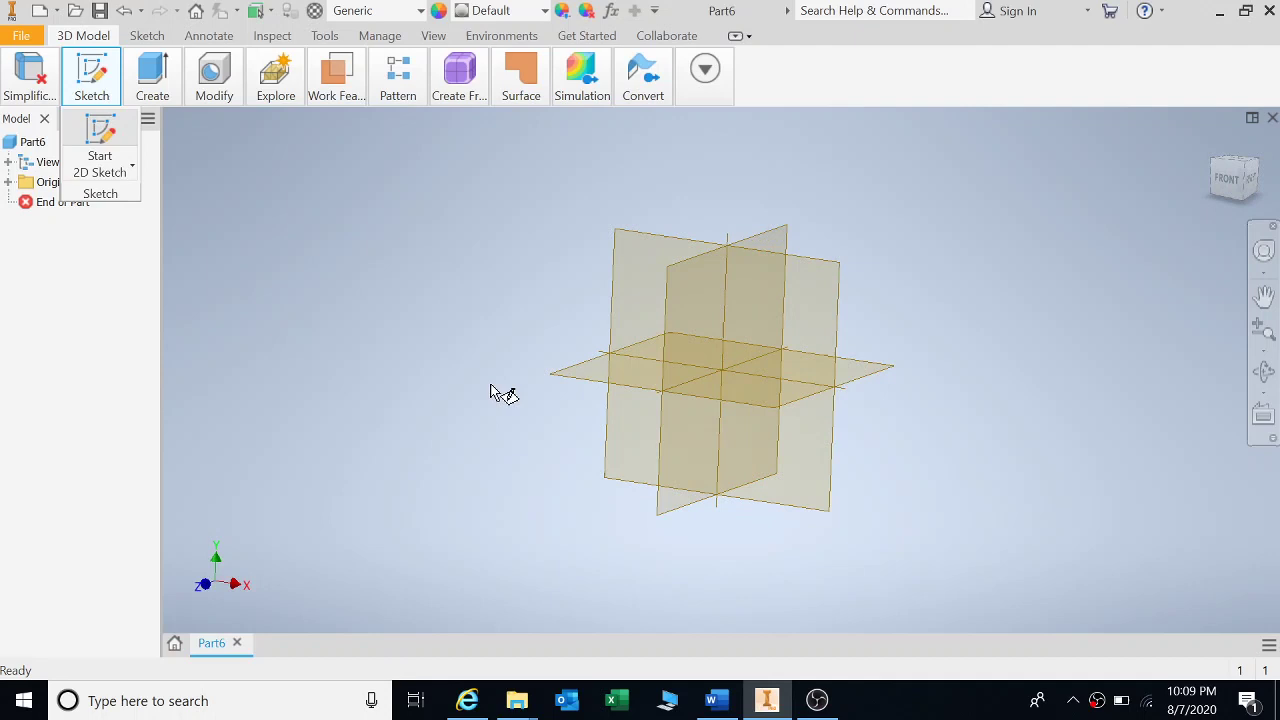
left_click(638, 205)
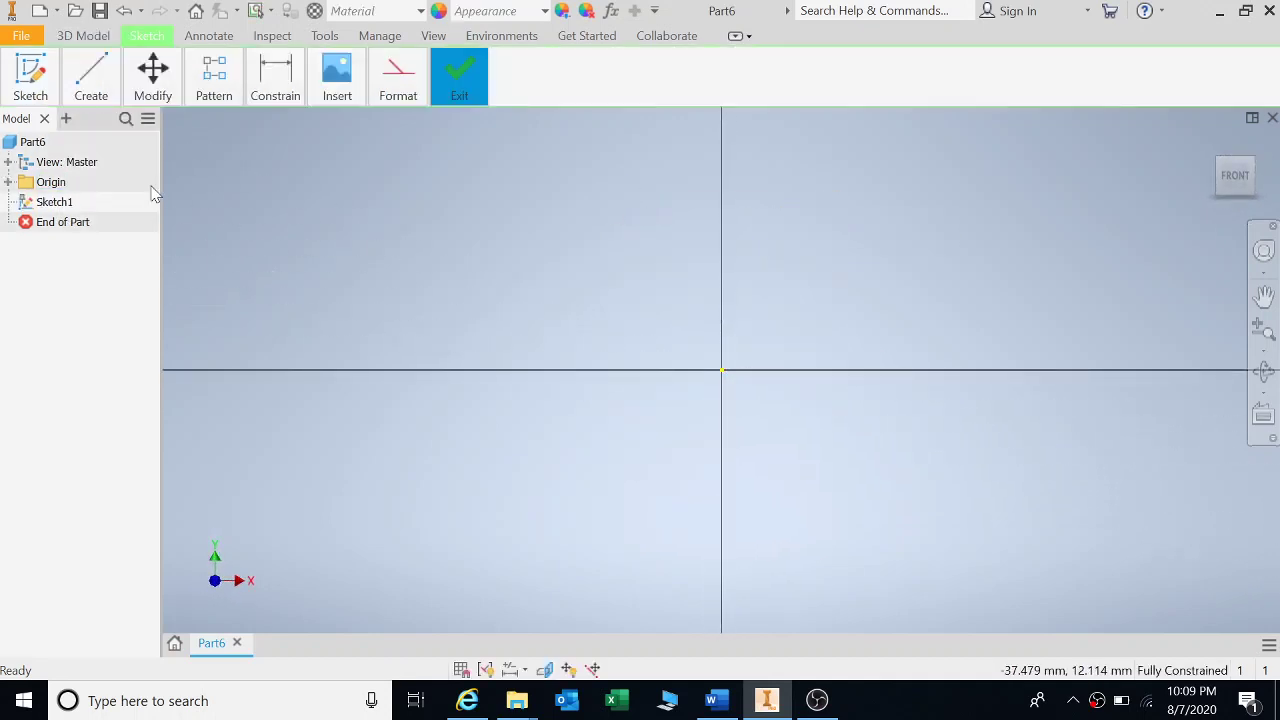
Step: Draw an outer and an inner circle, both centred on the origin
left_click(100, 90)
left_click(129, 135)
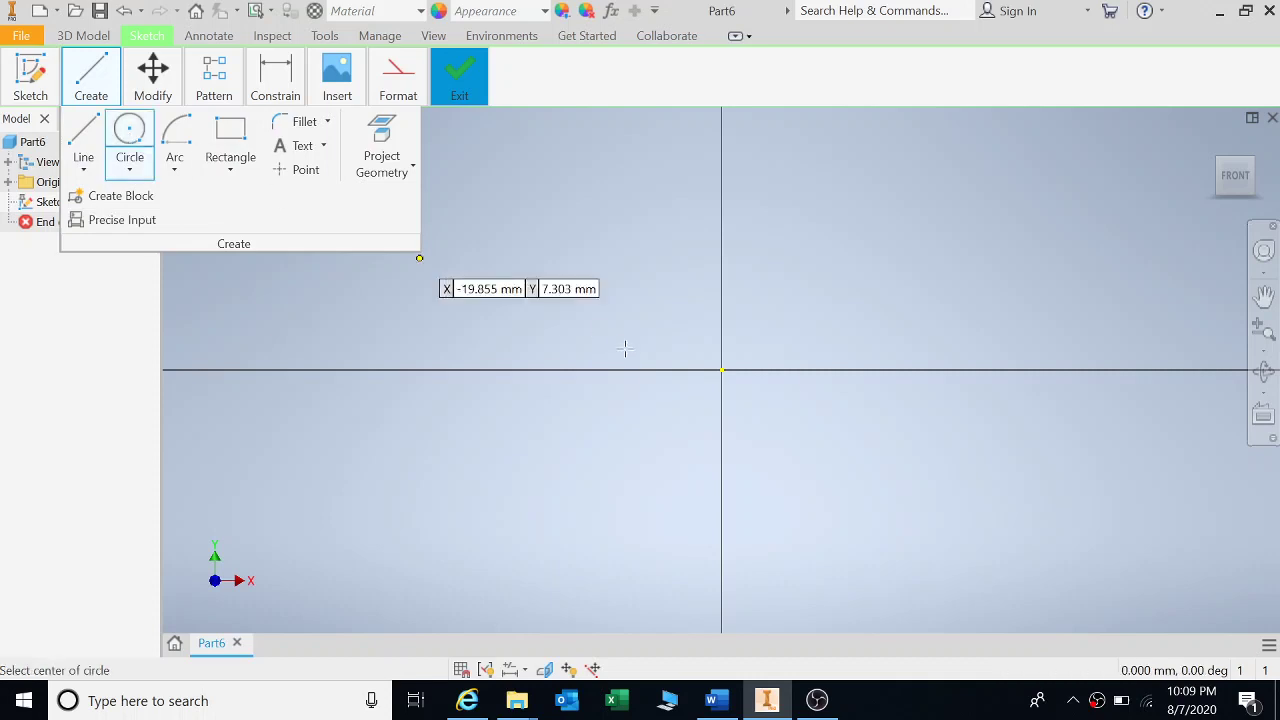
left_click(721, 370)
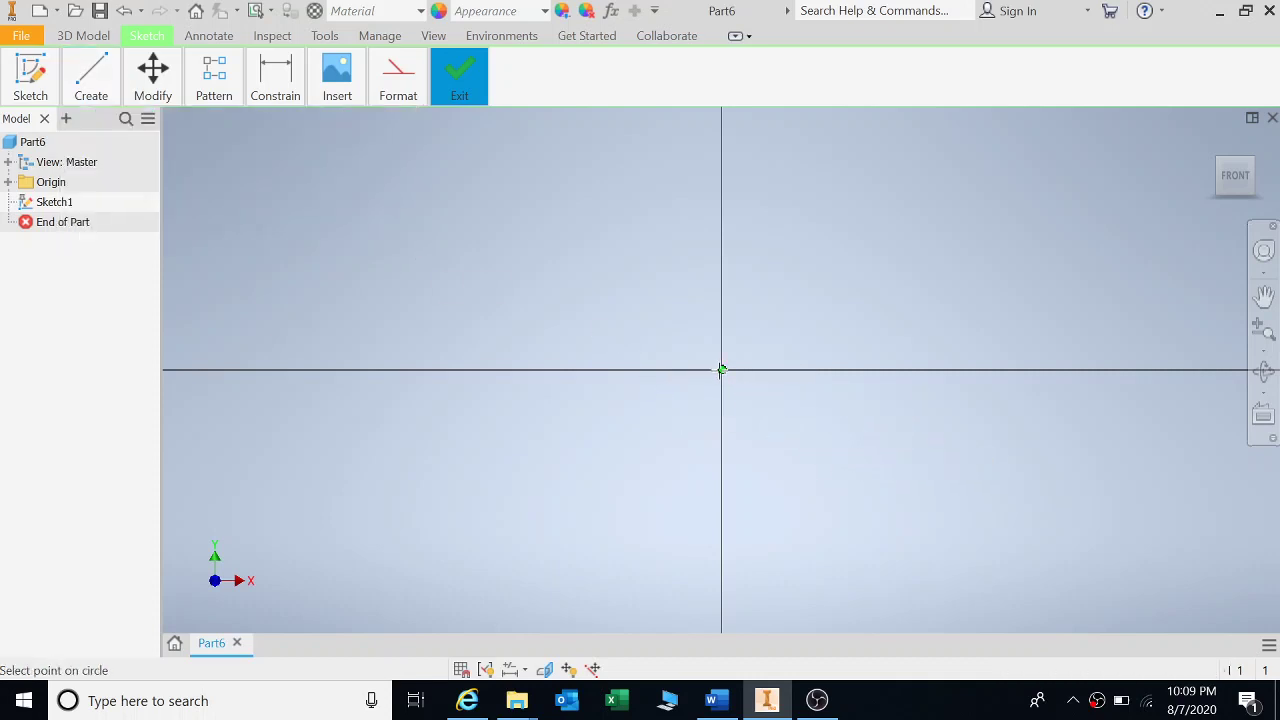
left_click(640, 308)
left_click(721, 370)
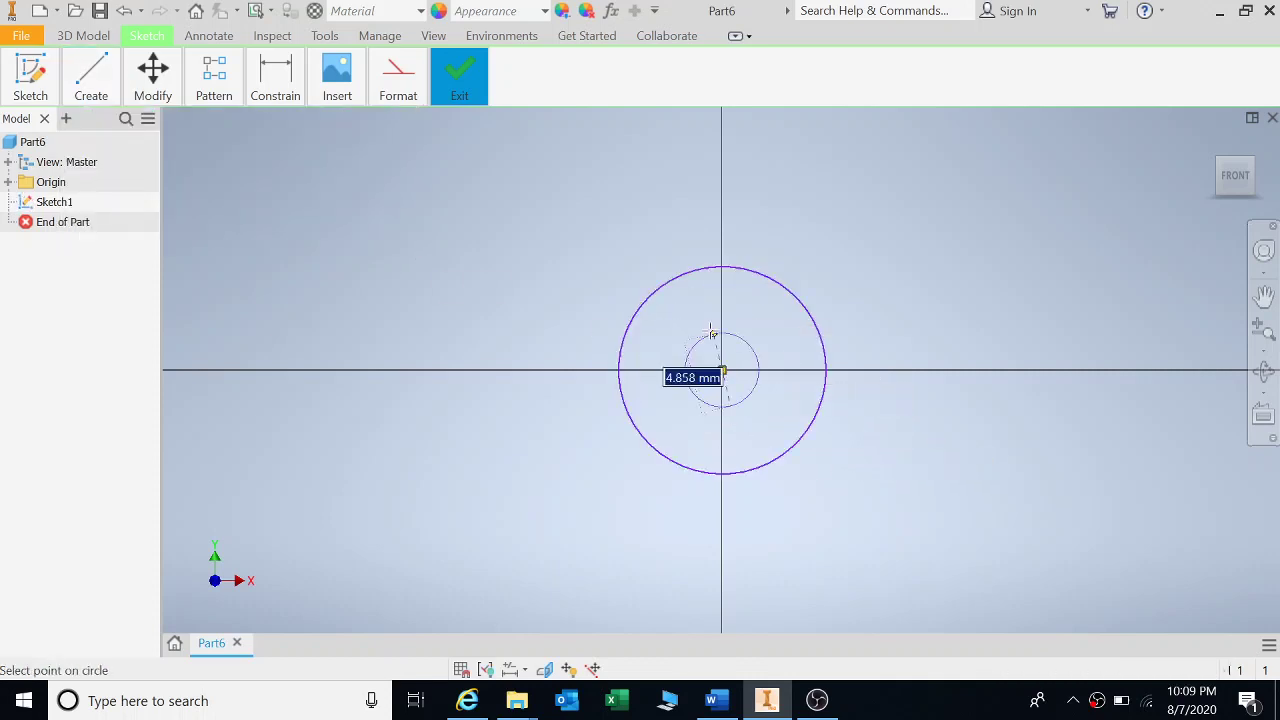
left_click(703, 328)
Step: Dimension the outer circle to 21 mm
left_click(337, 80)
left_click(275, 80)
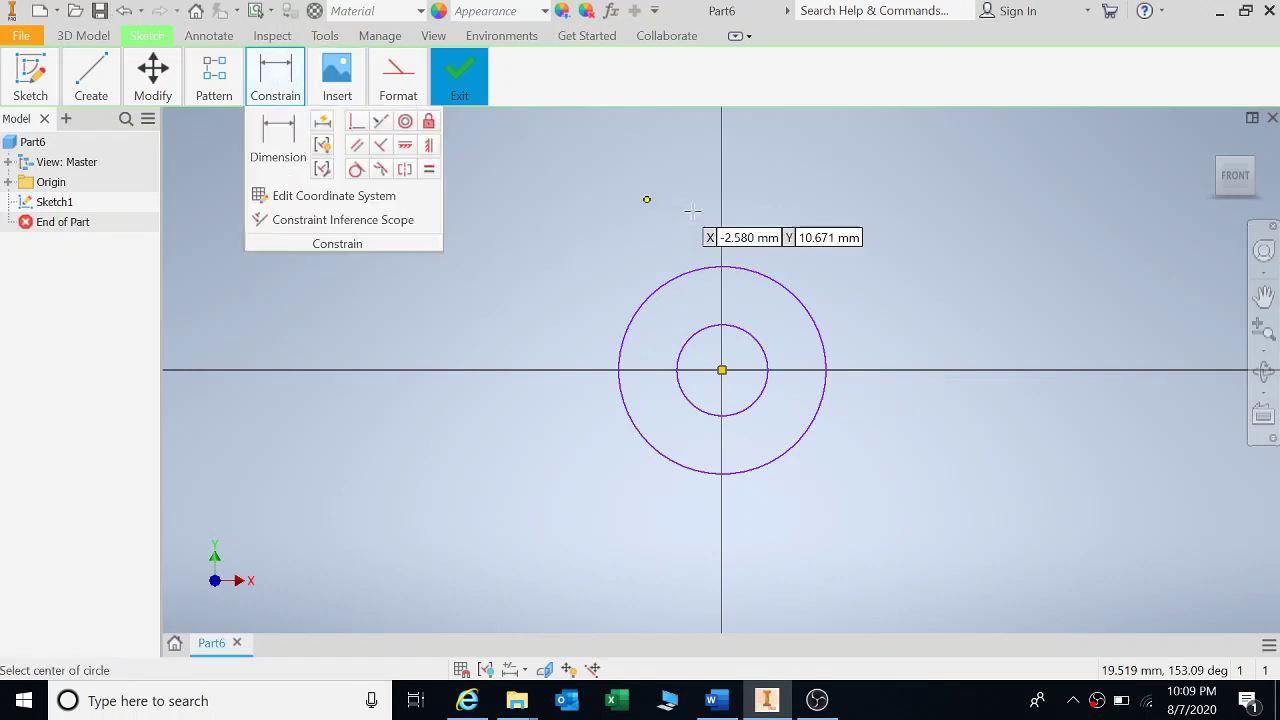
left_click(214, 80)
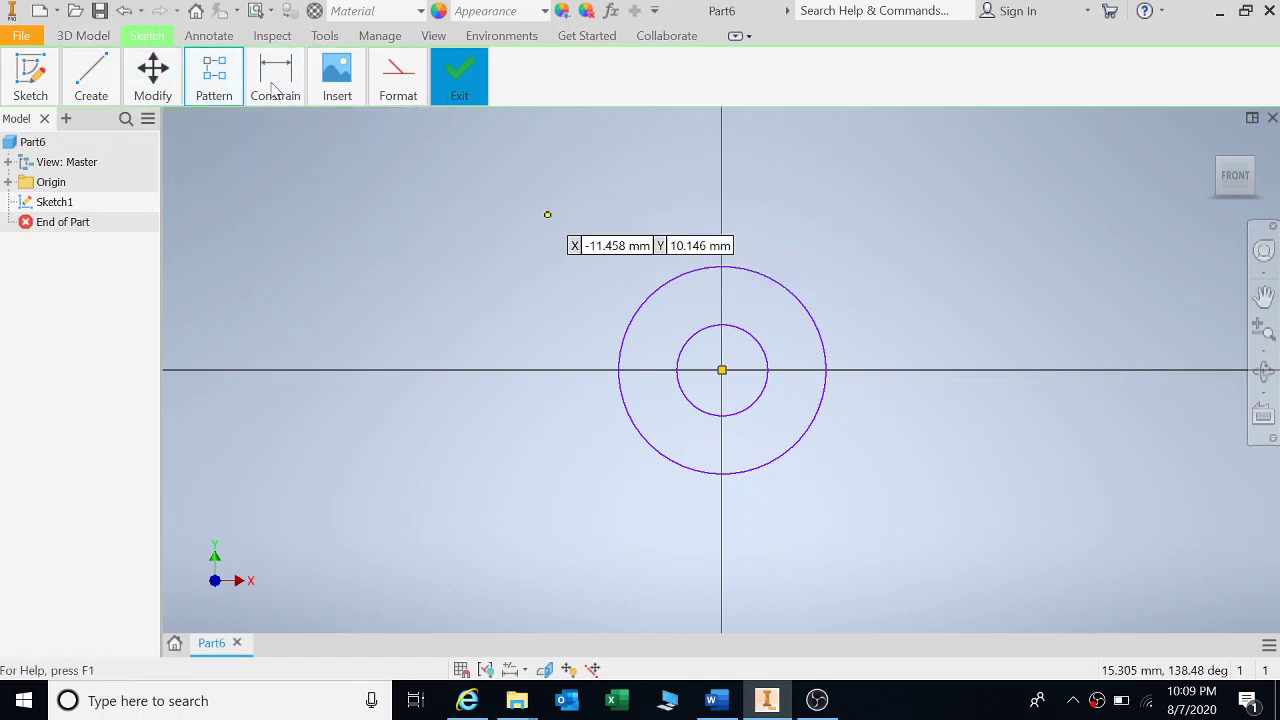
left_click(275, 80)
left_click(268, 140)
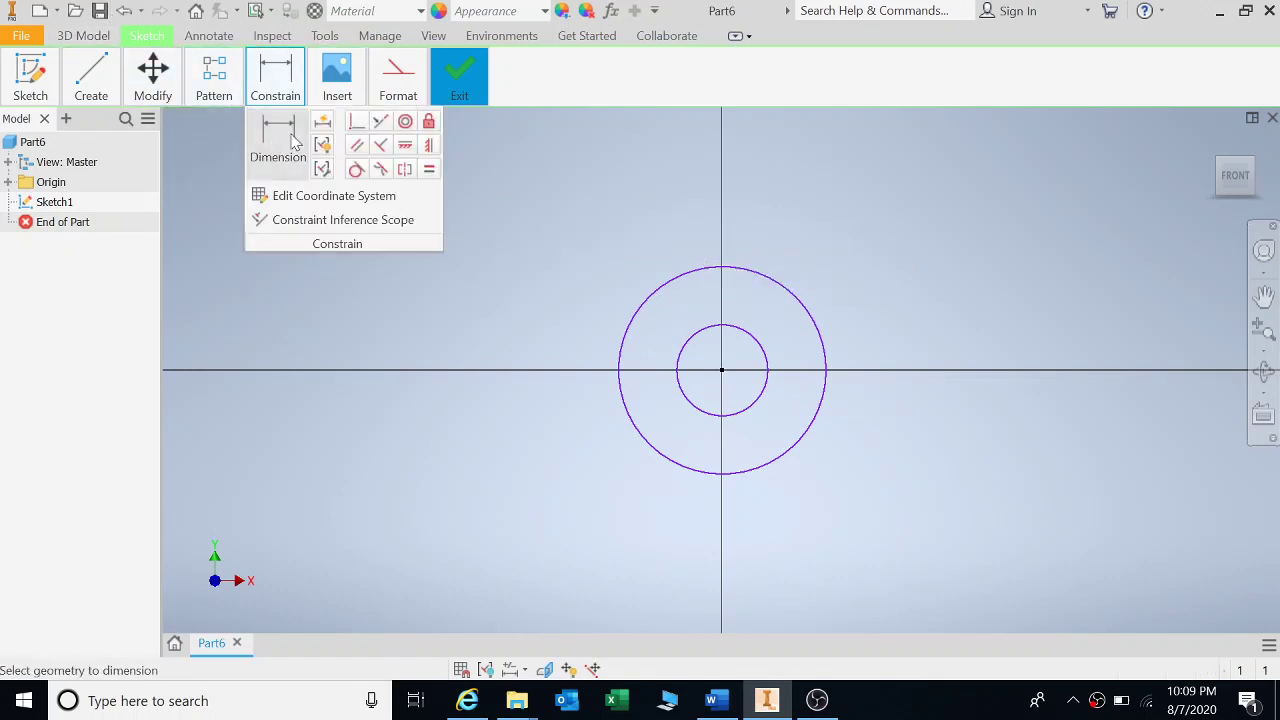
left_click(718, 268)
left_click(727, 226)
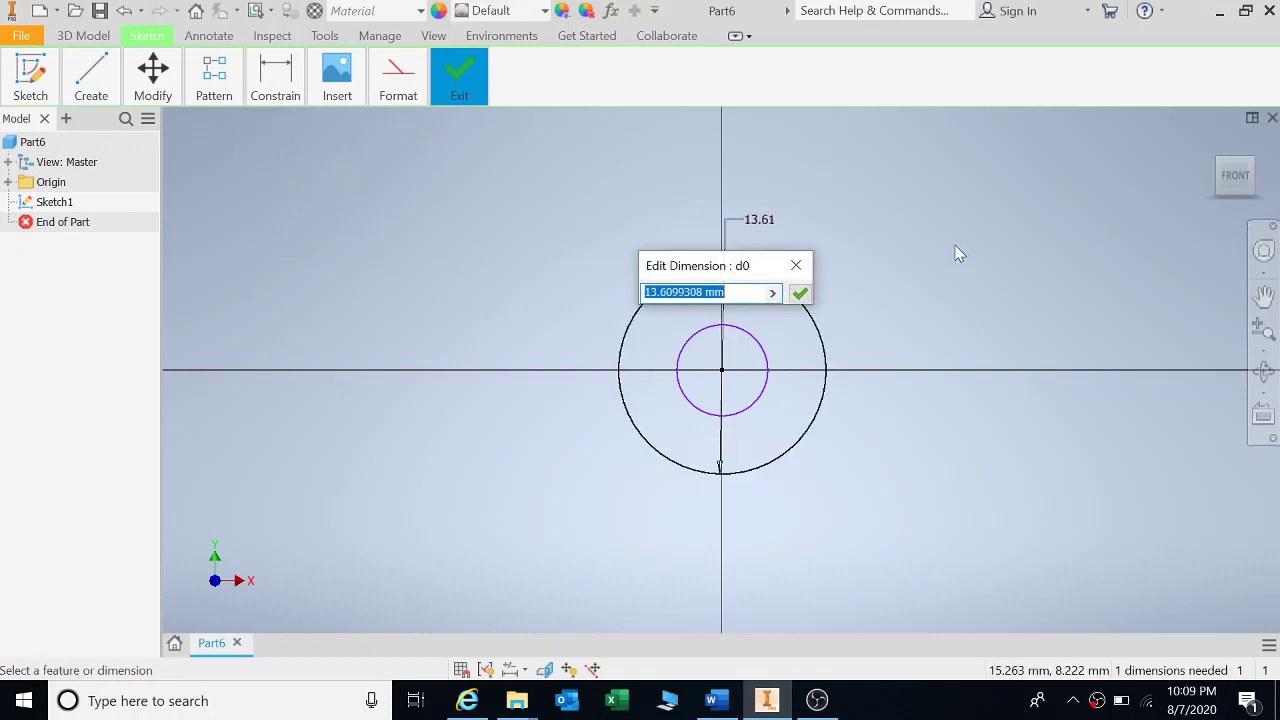
type("21")
key("Return")
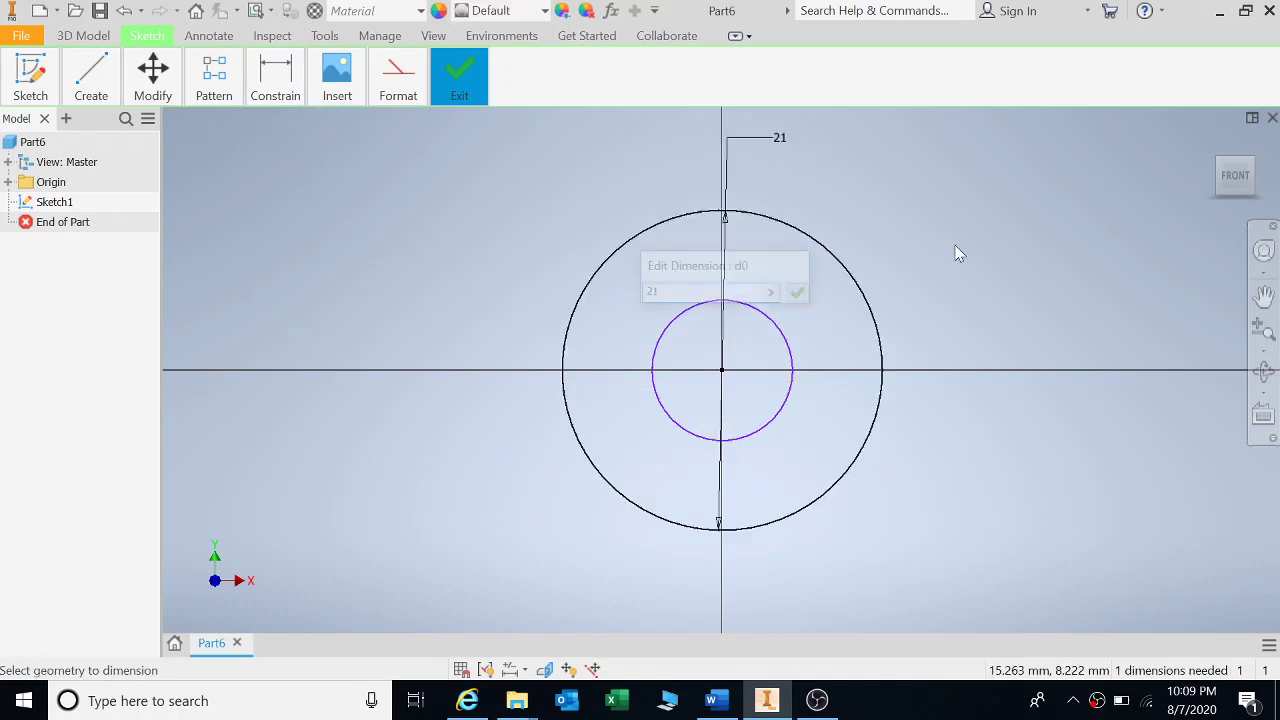
Step: Dimension the inner circle to 8 mm and dismiss the mail notification
left_click(792, 380)
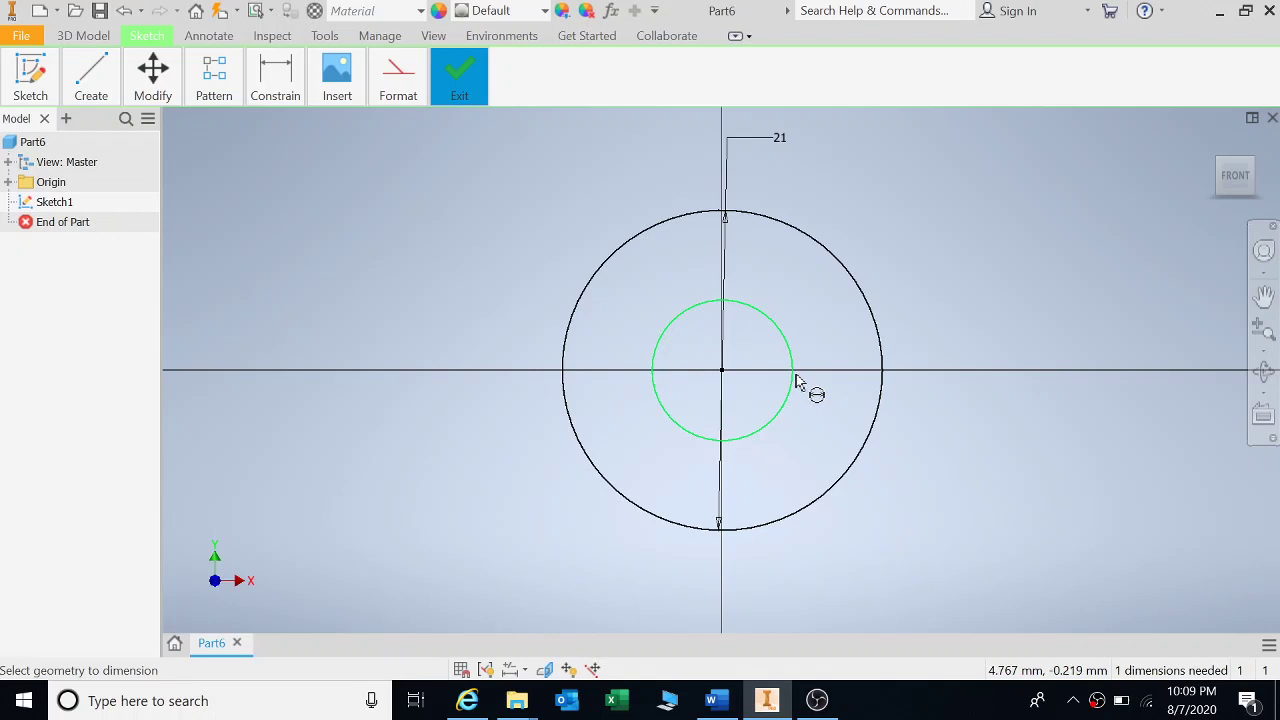
left_click(920, 339)
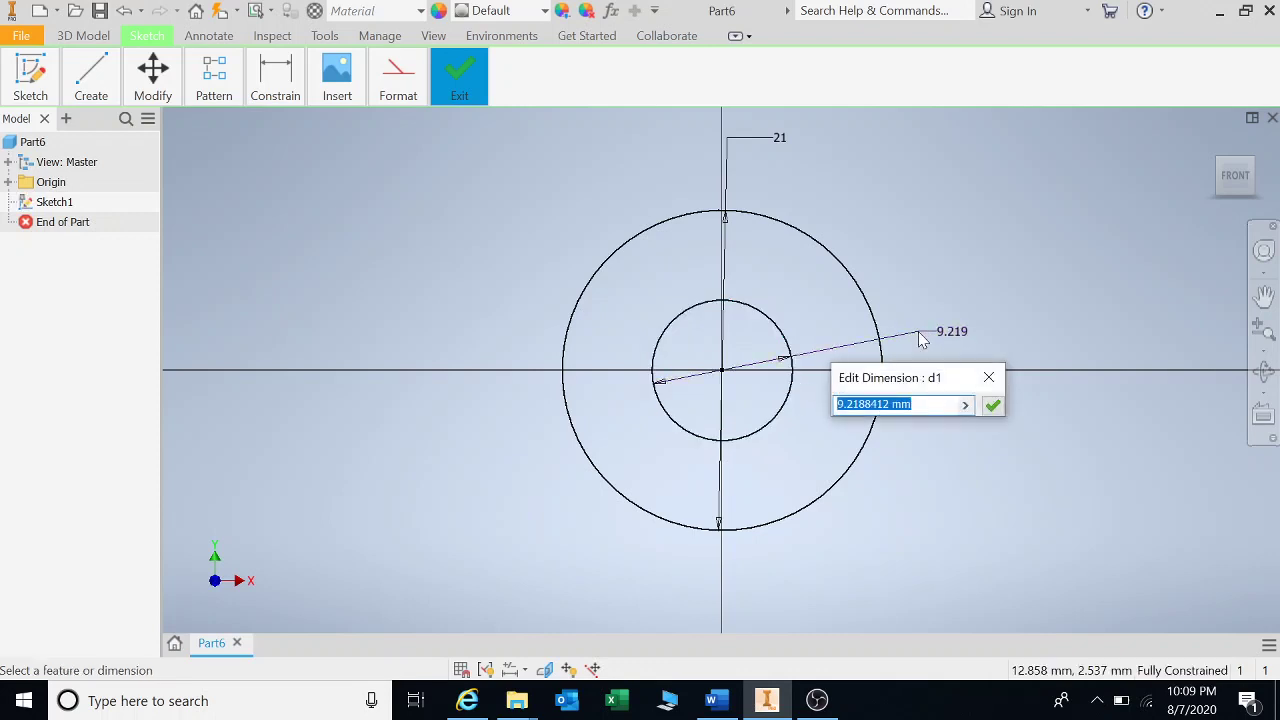
type("8")
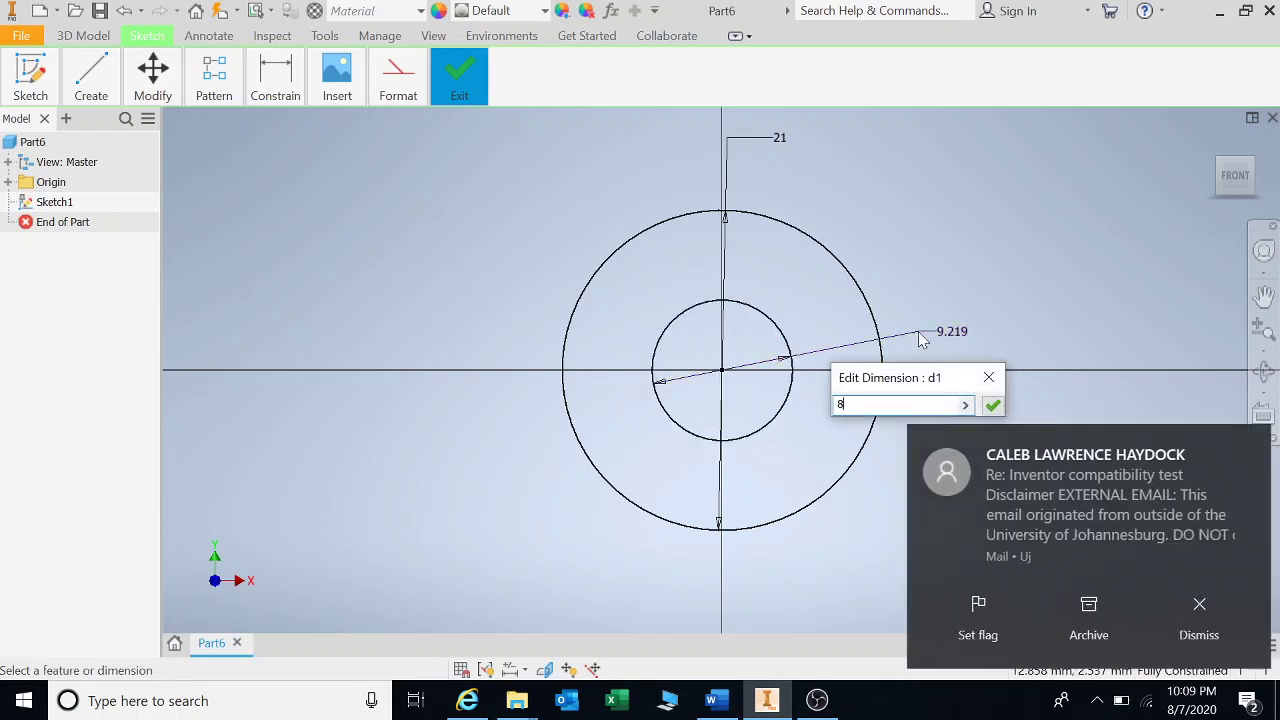
key("Return")
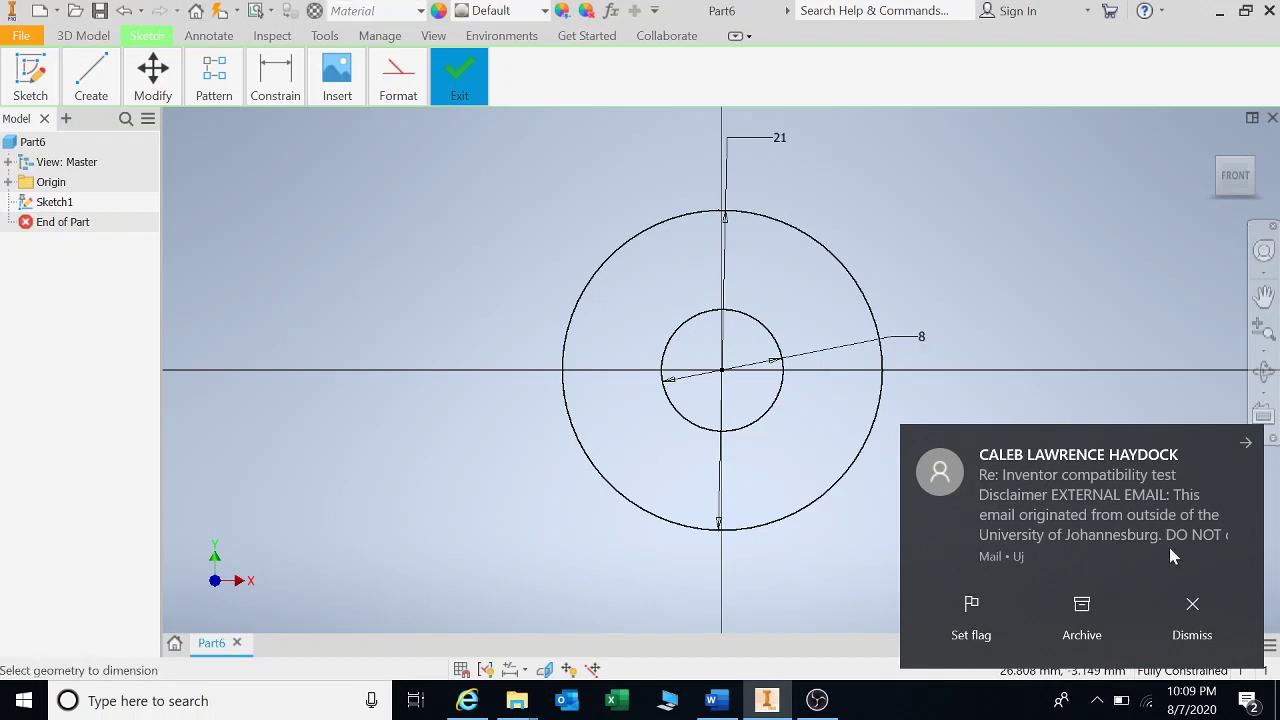
left_click(1193, 606)
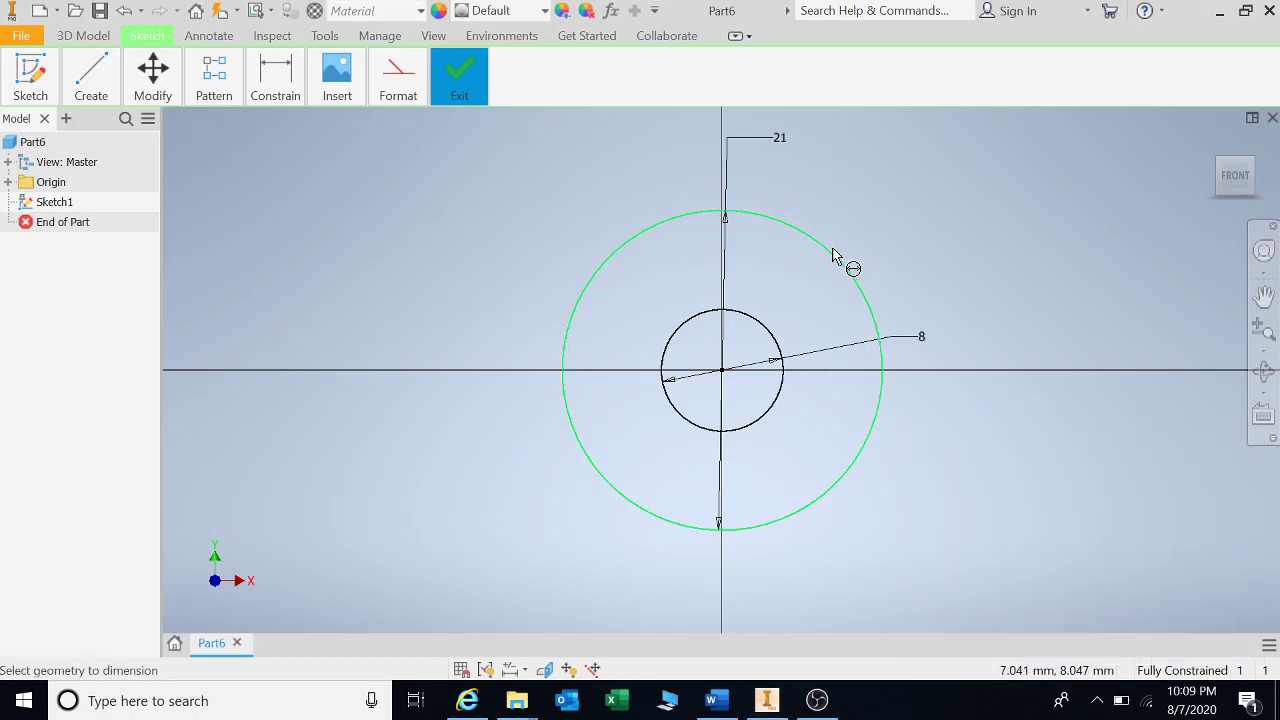
scroll(846, 262, "down", 4)
mouse_move(857, 262)
middle_mouse_down()
mouse_move(834, 358)
mouse_move(759, 394)
middle_mouse_up()
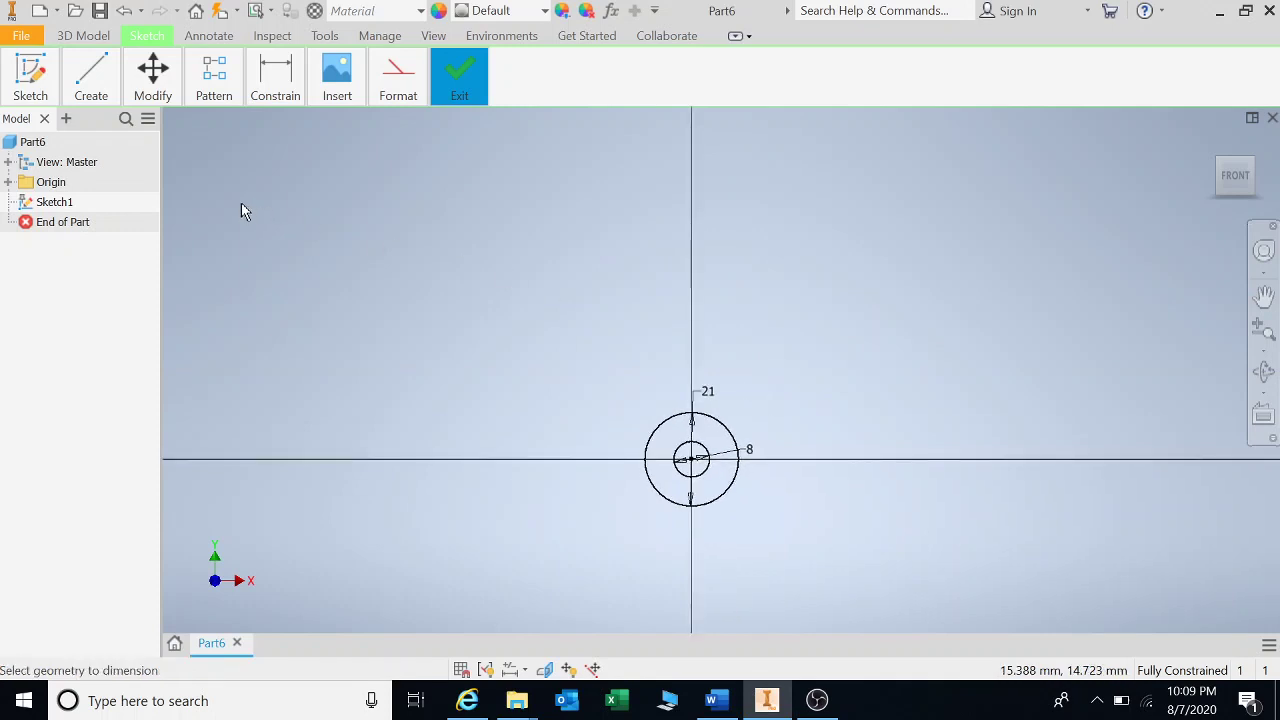
Step: Draw a vertical line up from the circles' centre, extended by a second collinear segment
left_click(93, 83)
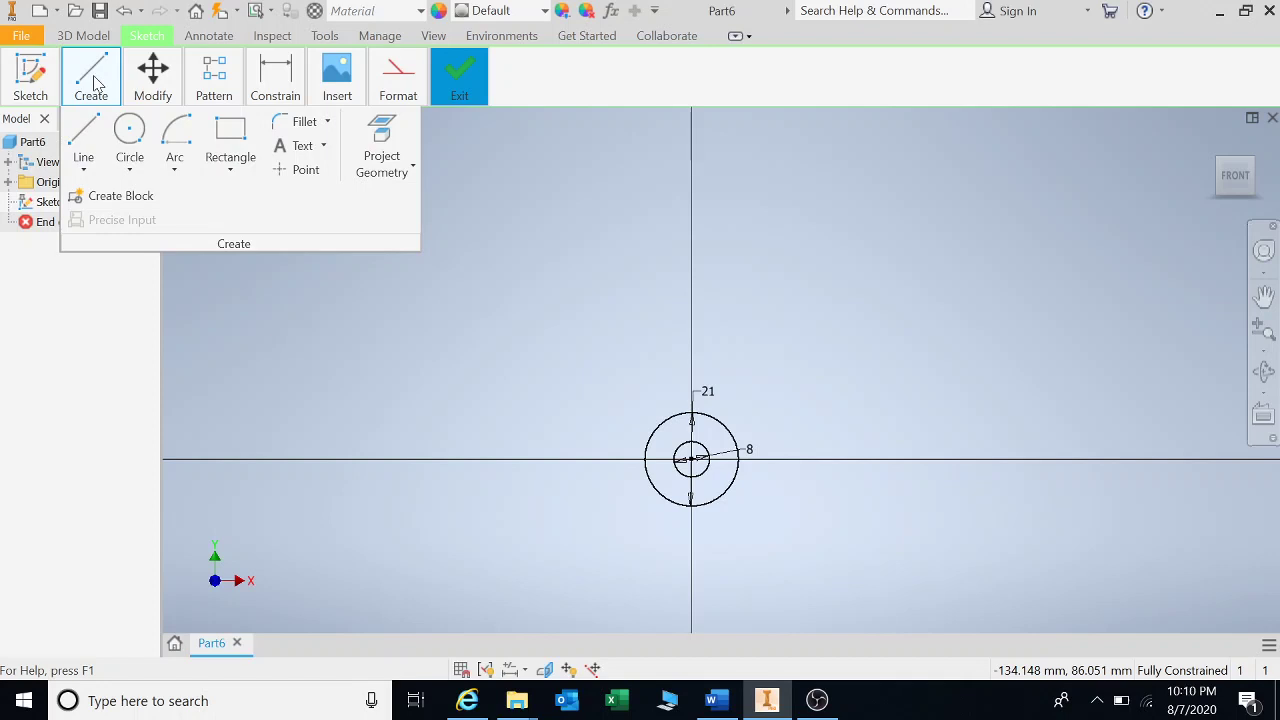
left_click(77, 136)
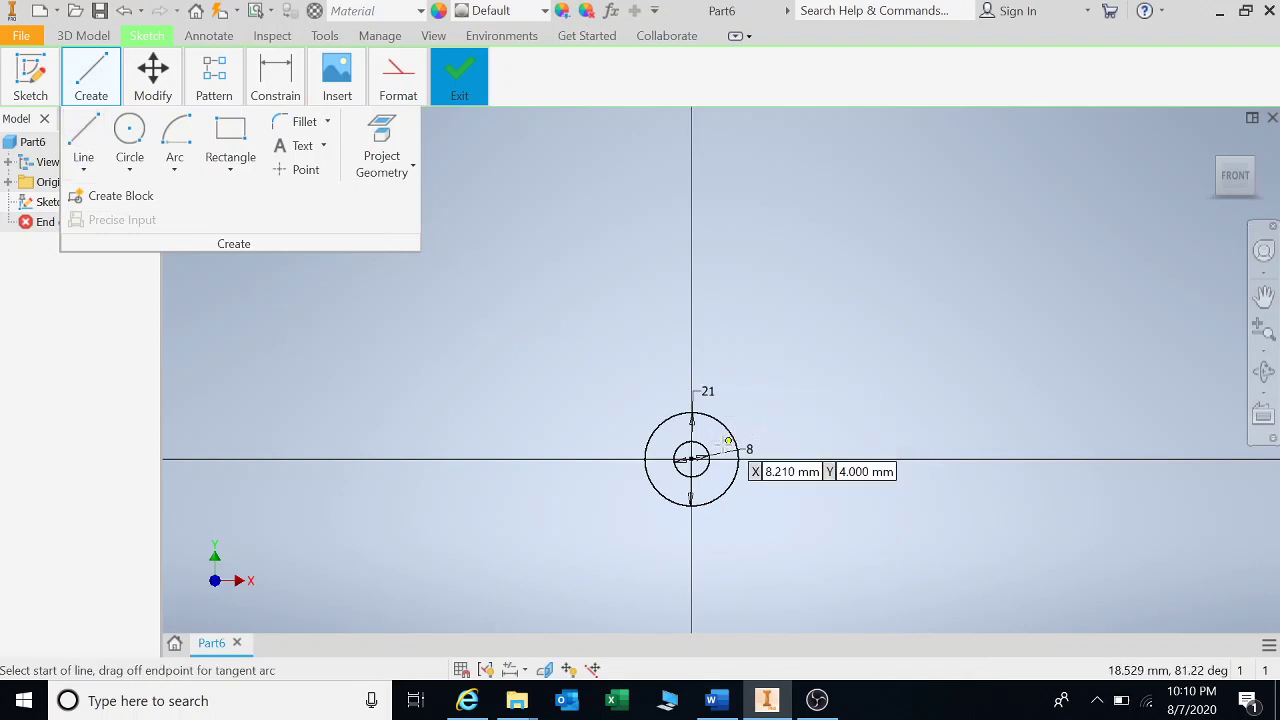
left_click(691, 459)
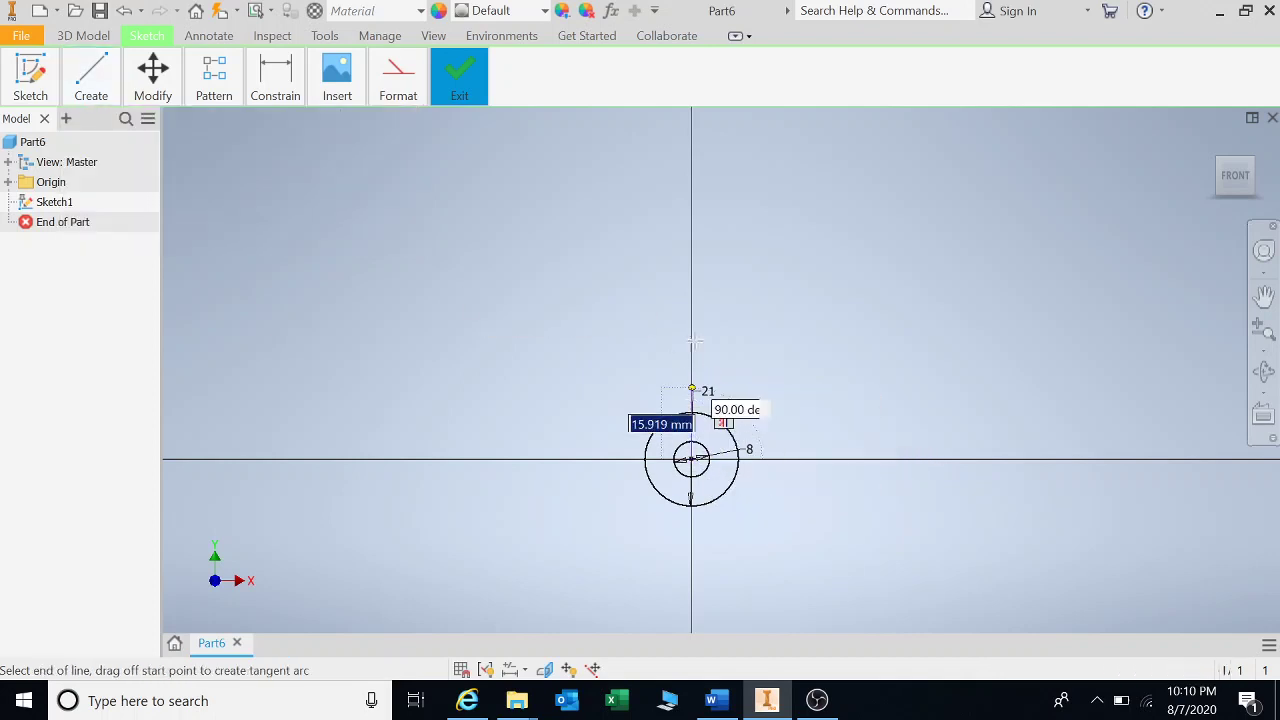
left_click(689, 201)
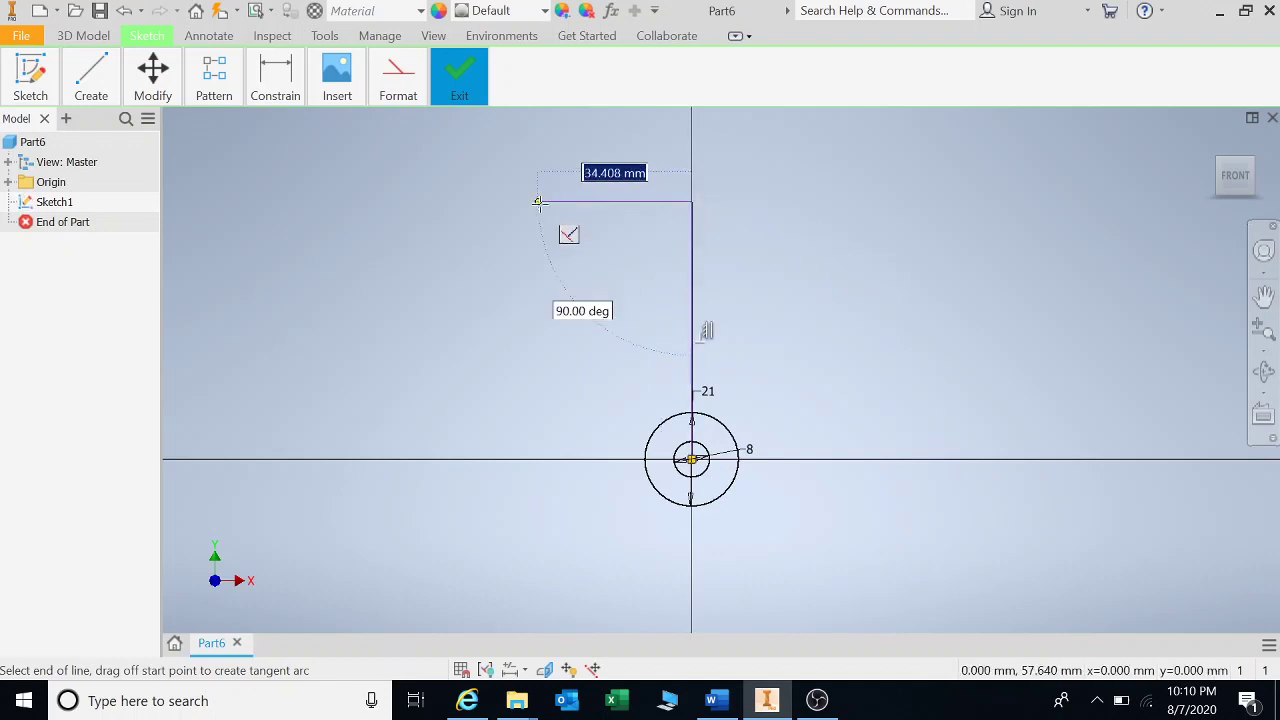
key("Escape")
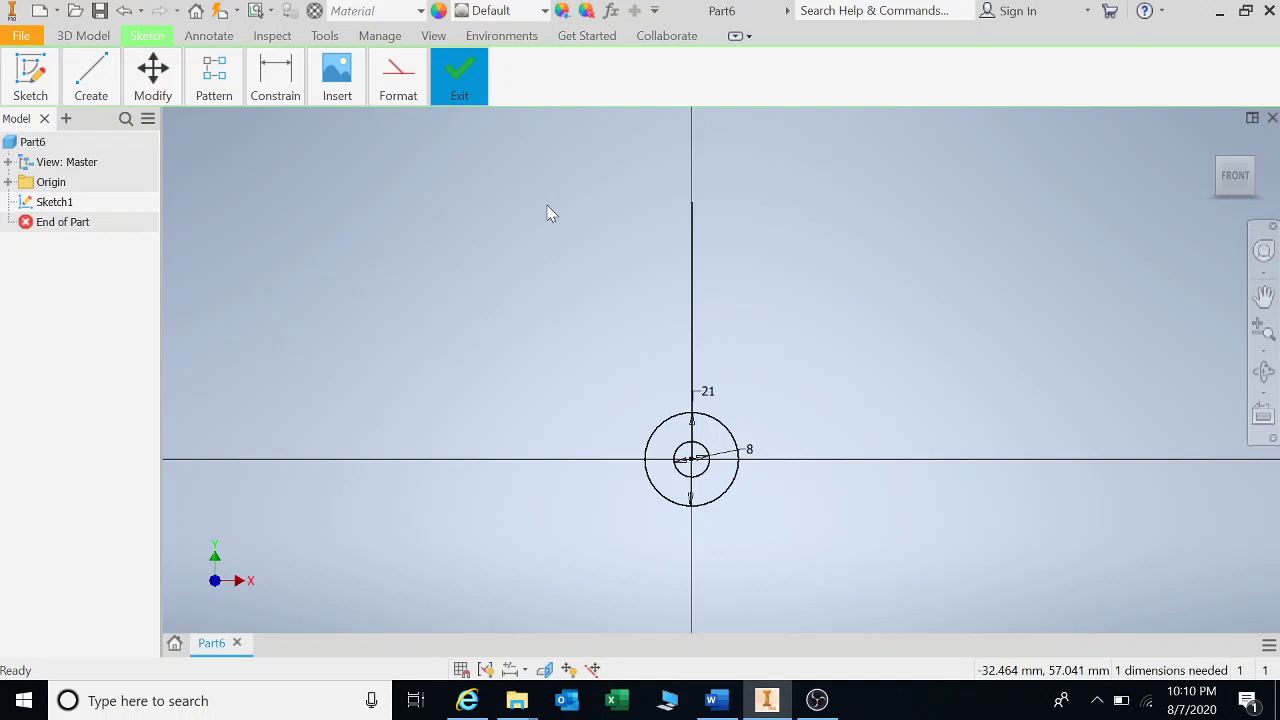
key("l")
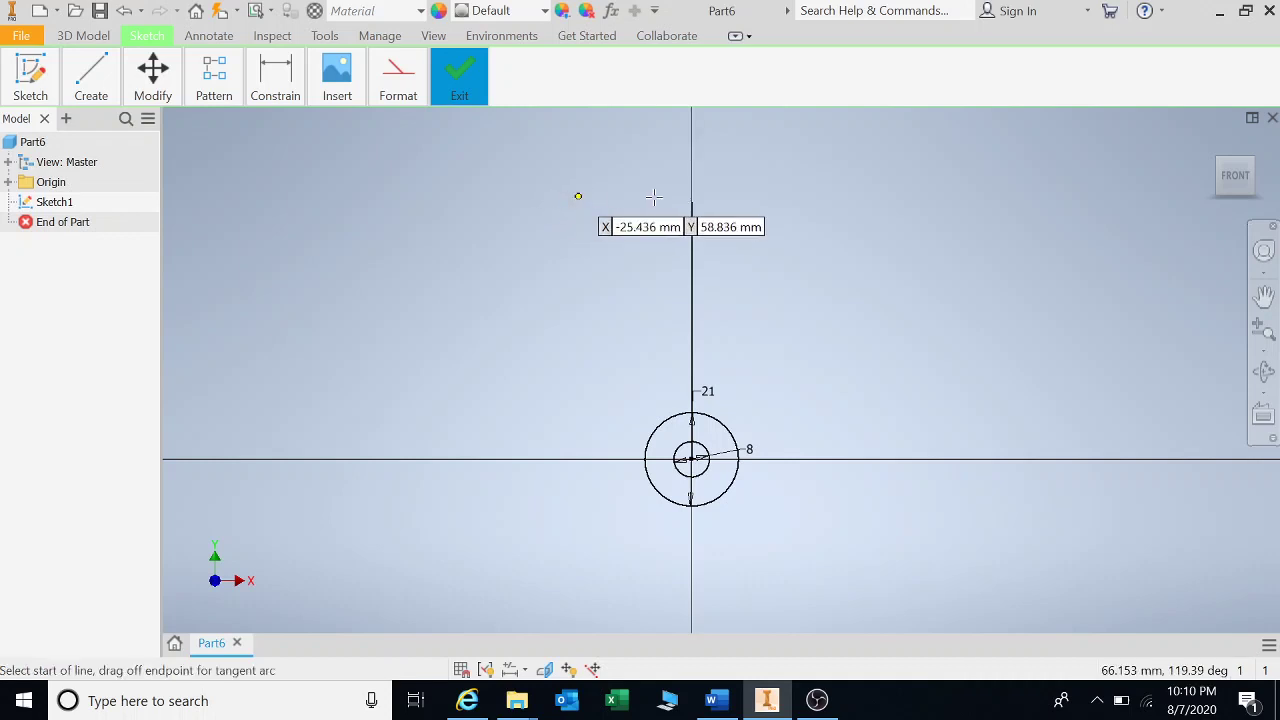
left_click(691, 203)
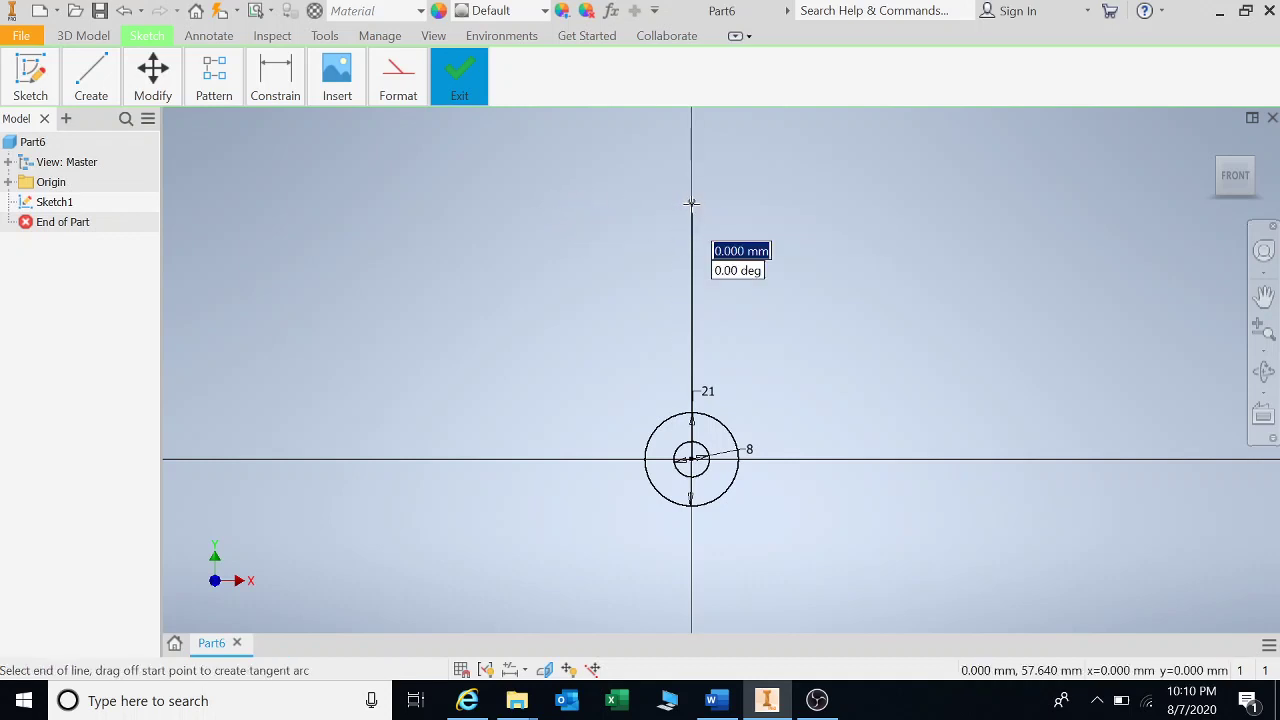
left_click(690, 117)
key("Escape")
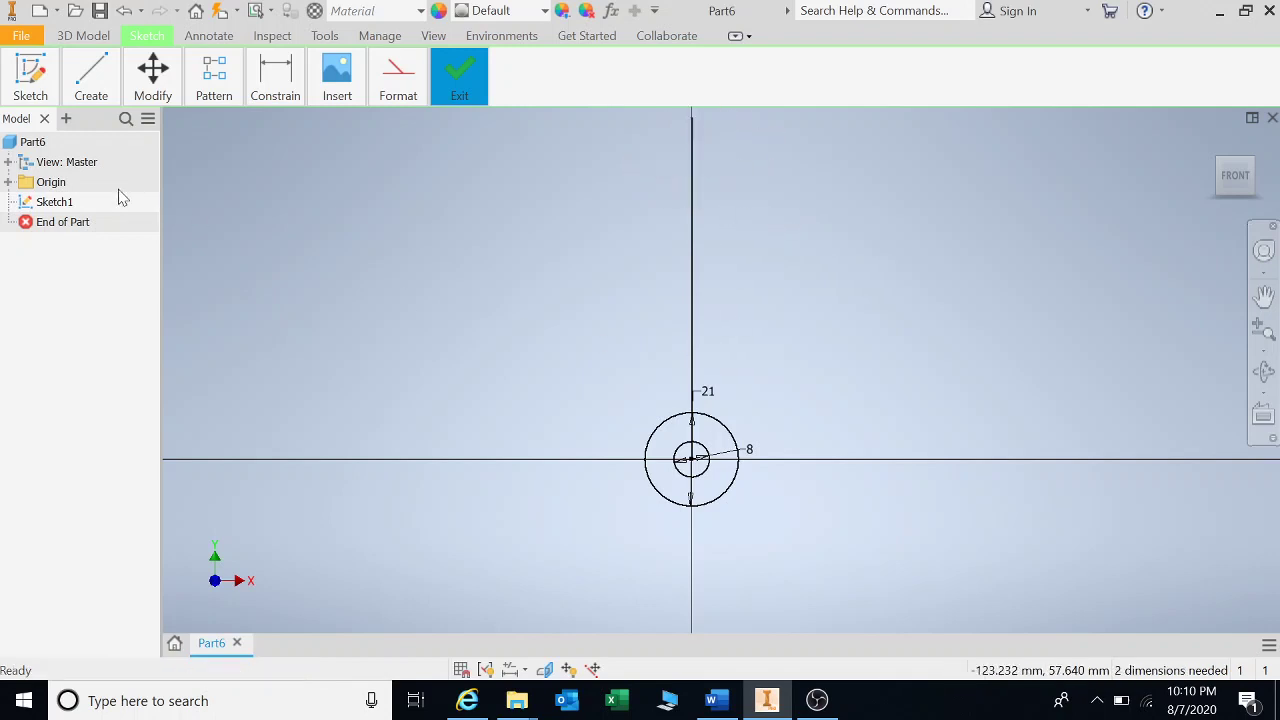
Step: Dimension the lower vertical line segment at 55 mm
left_click(266, 75)
left_click(270, 118)
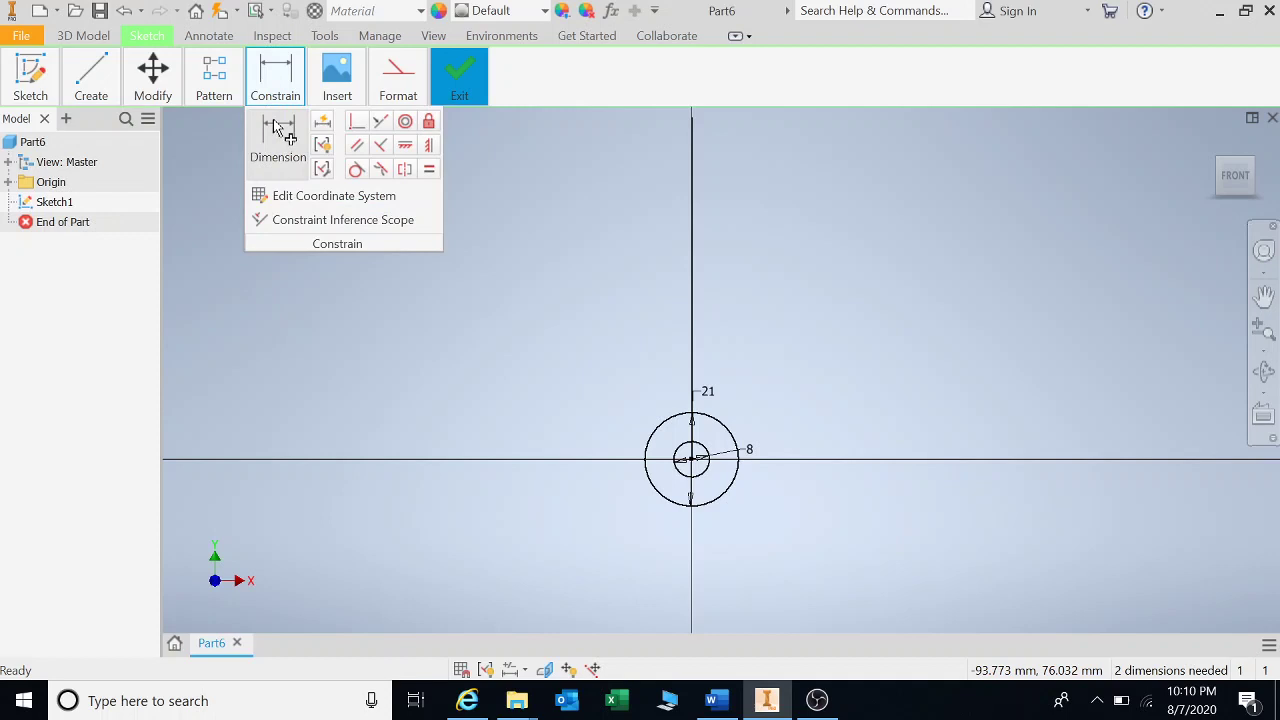
left_click(690, 297)
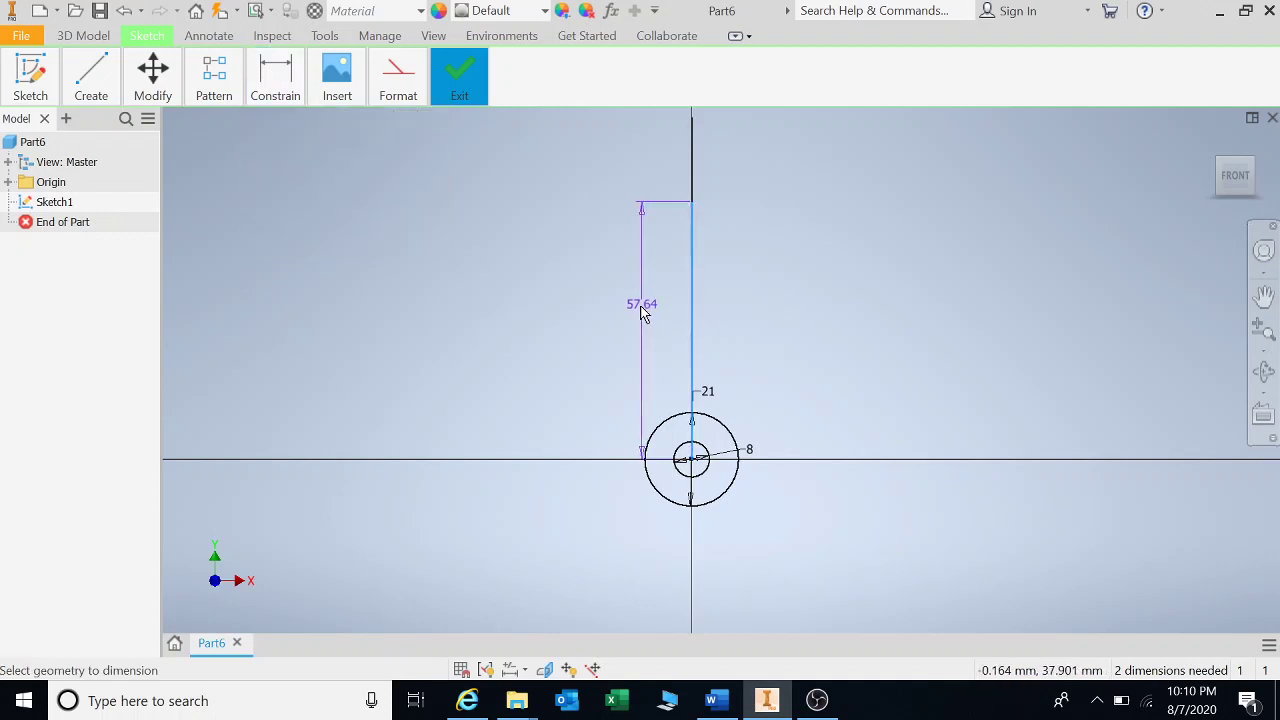
left_click(634, 312)
type("55")
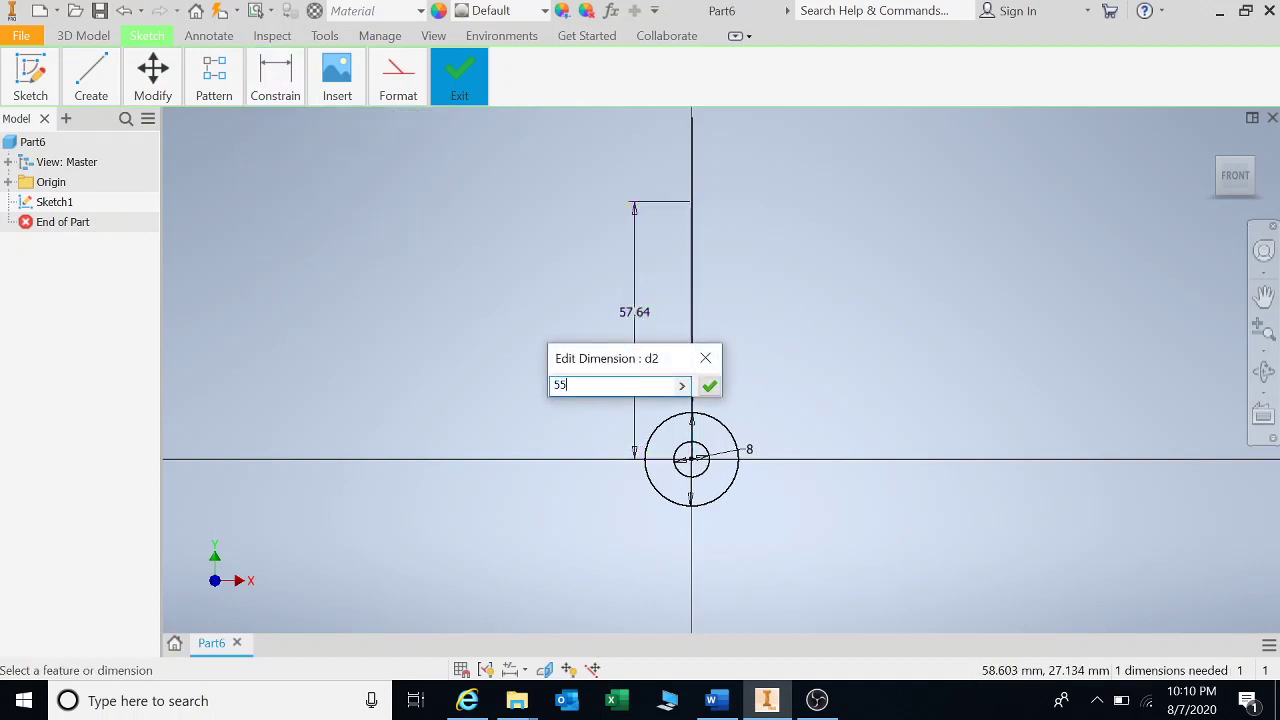
key("Return")
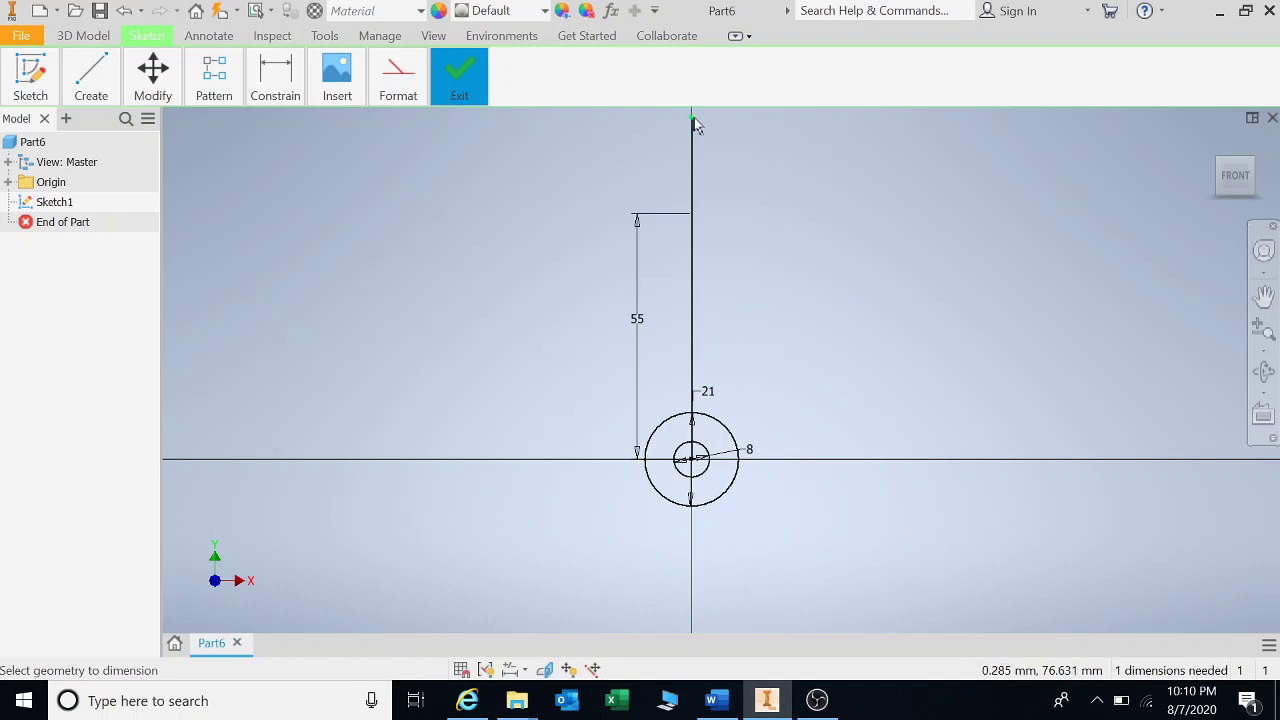
Step: Dimension the line's top endpoint 80 mm above the hub centre
left_click(691, 400)
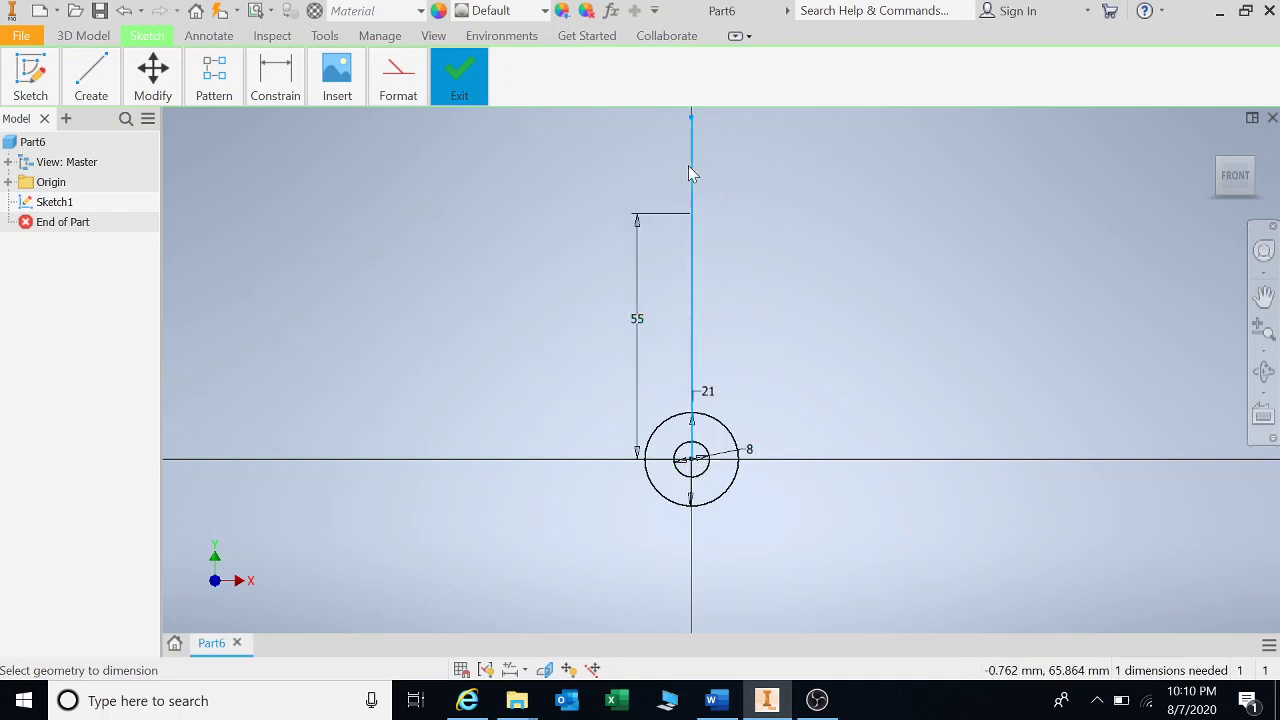
key("Escape")
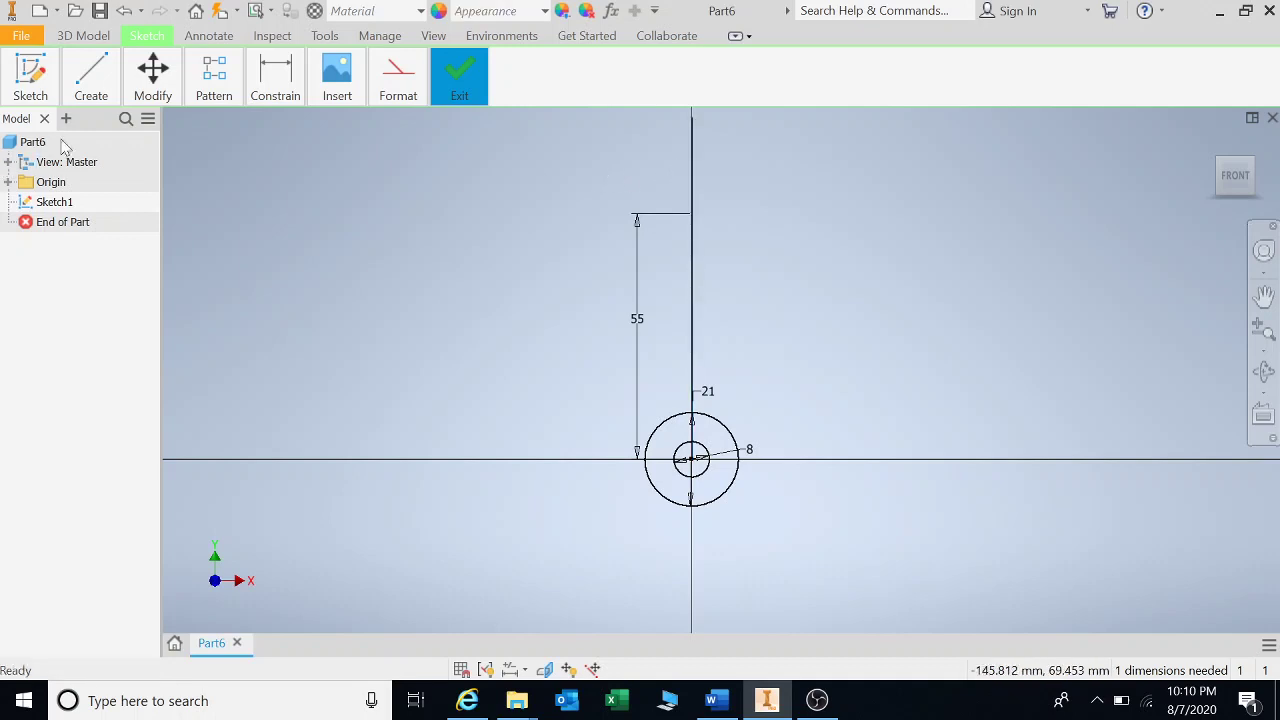
key("d")
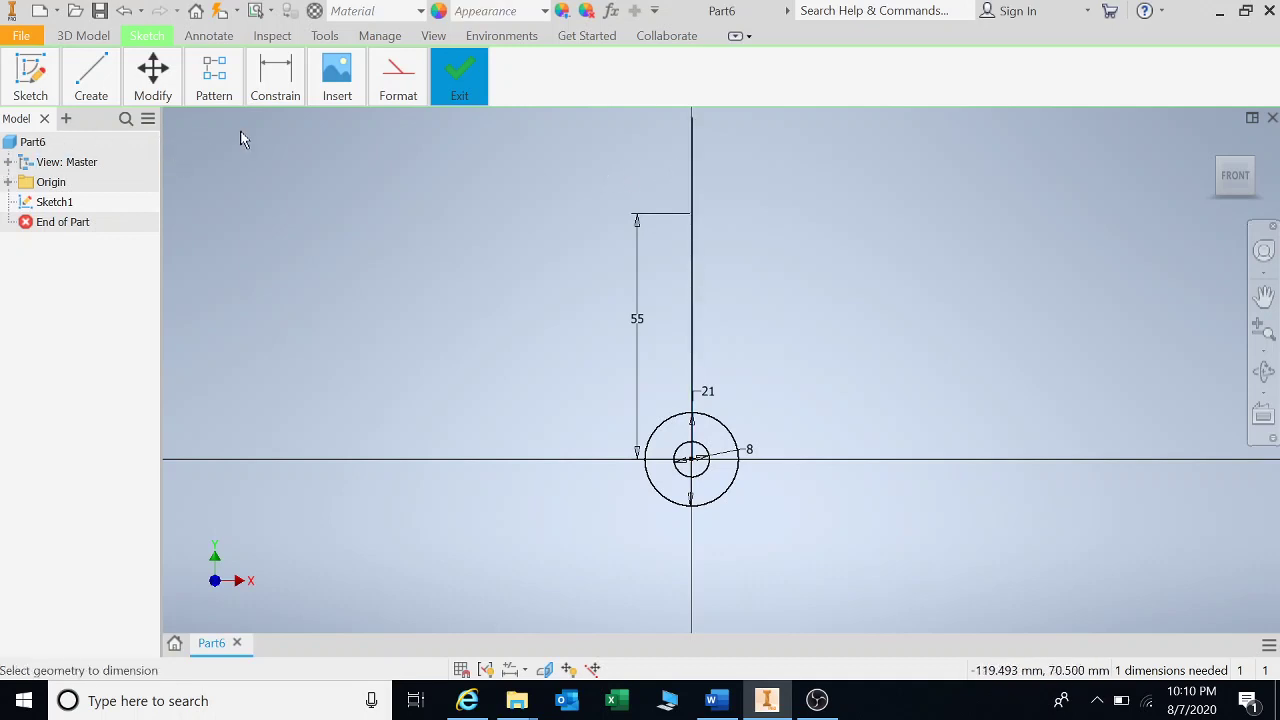
left_click(691, 120)
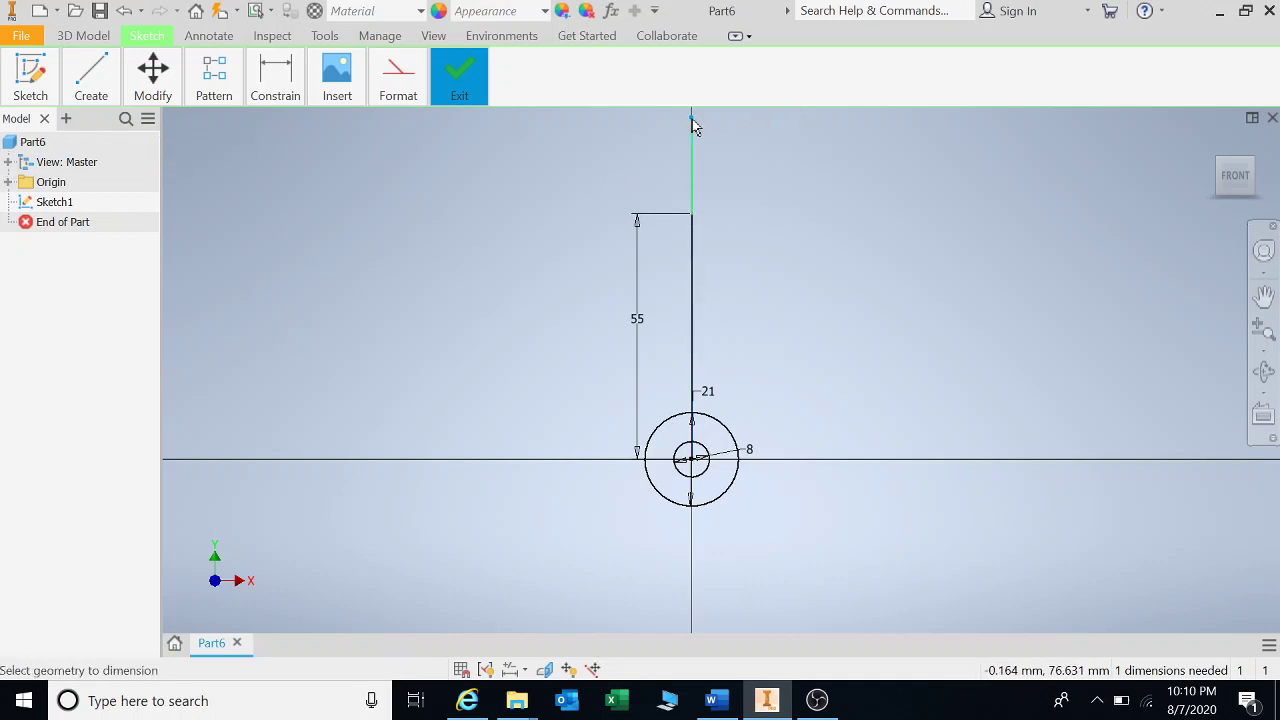
left_click(694, 462)
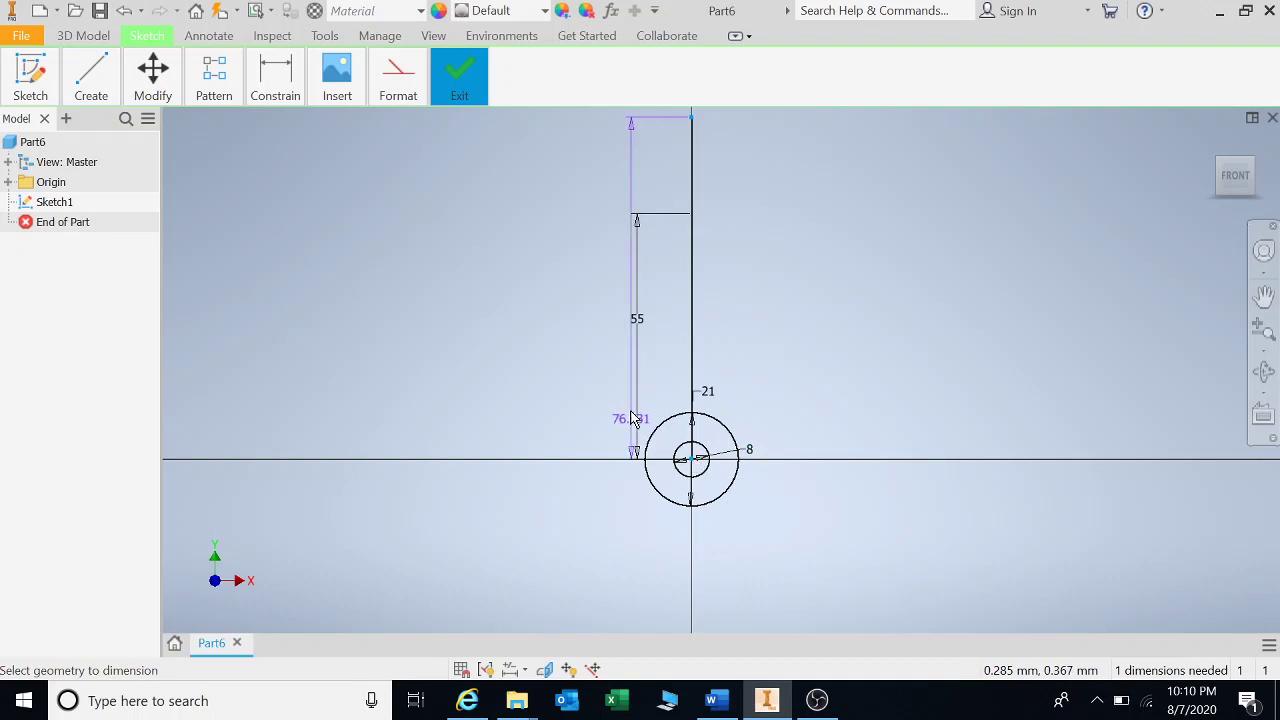
left_click(576, 306)
type("80")
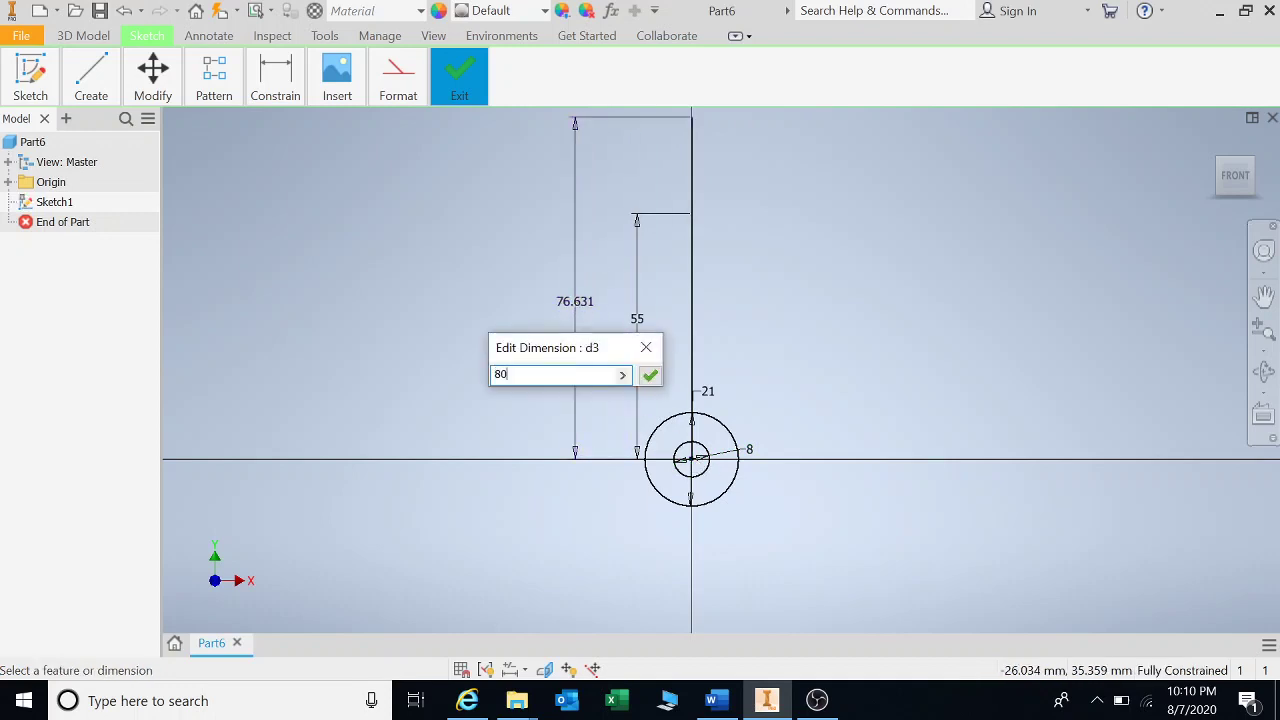
key("Return")
scroll(780, 240, "up", 2)
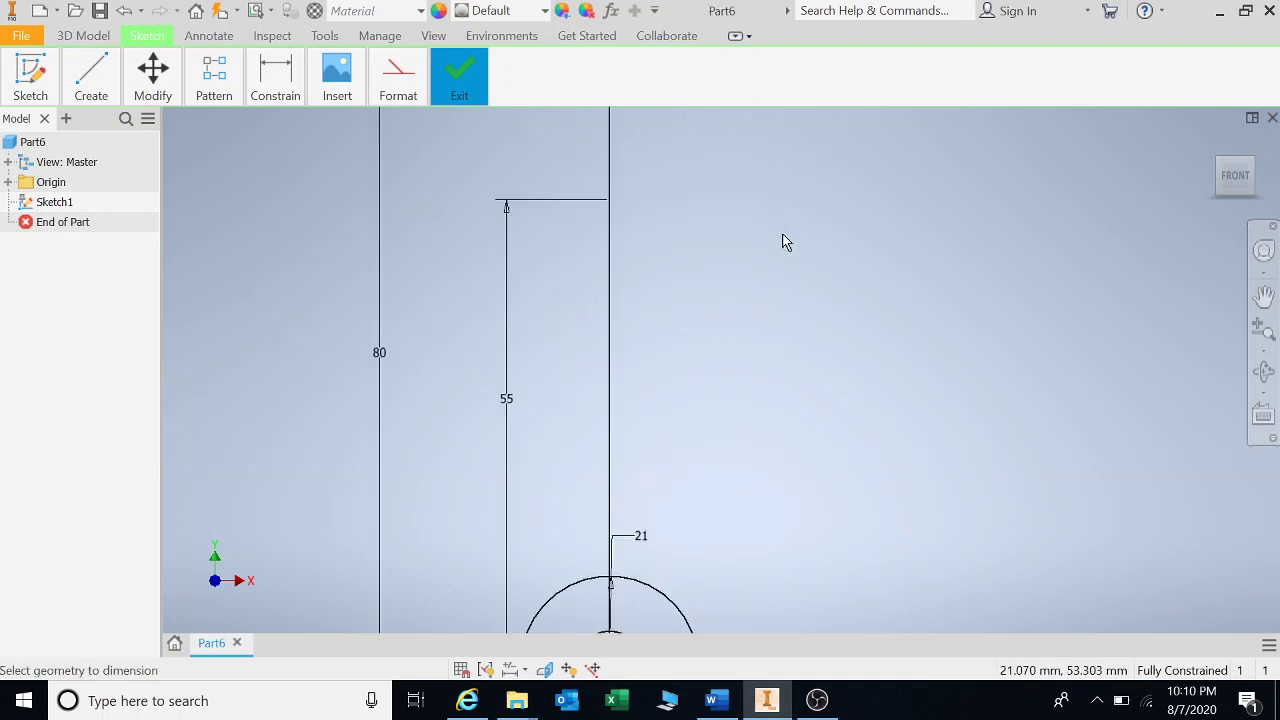
scroll(783, 239, "down", 3)
Step: Draw a circle centred on the vertical line's top endpoint, 80 mm above the hub
left_click(86, 85)
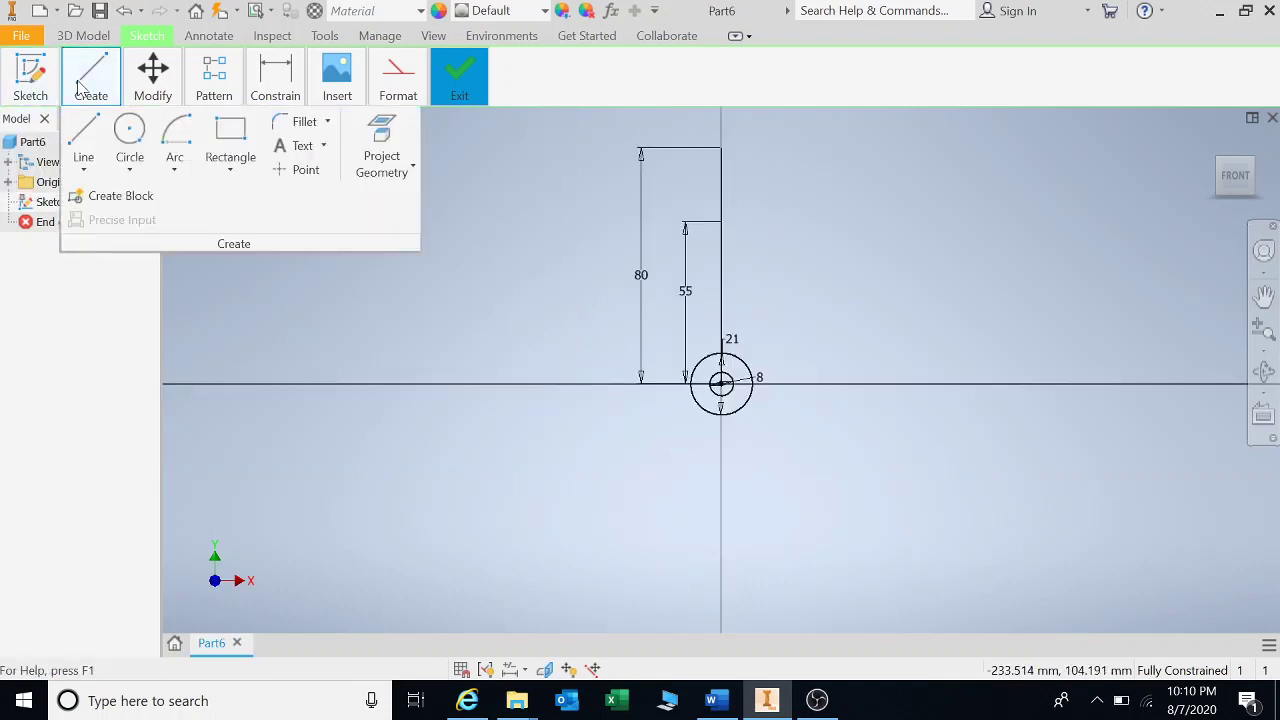
left_click(131, 127)
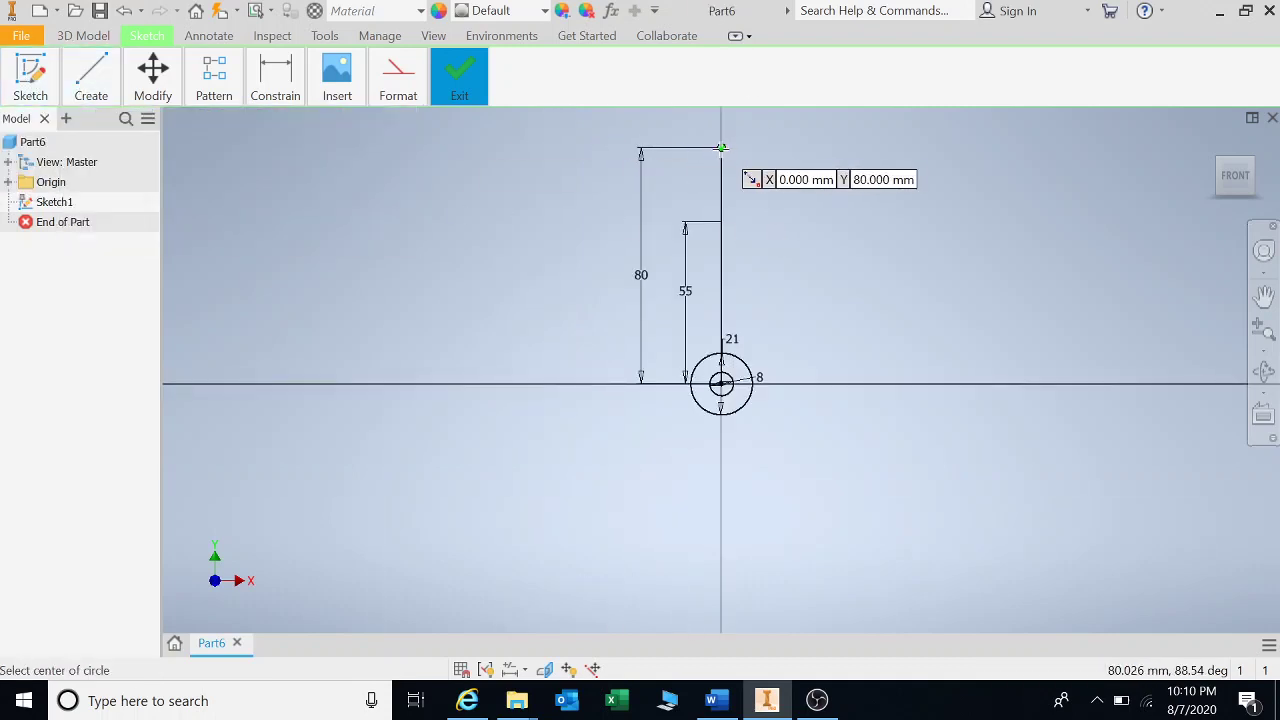
left_click(720, 147)
scroll(737, 143, "up", 2)
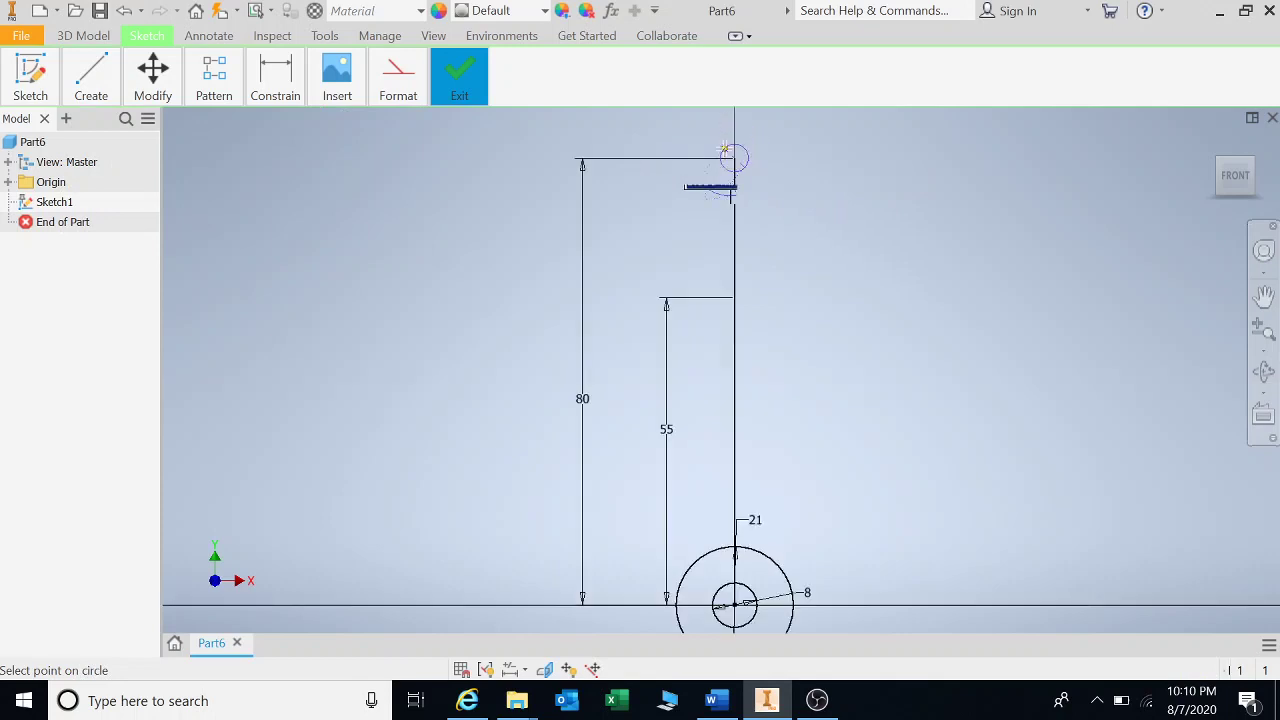
scroll(733, 160, "down", 6)
scroll(734, 150, "up", 8)
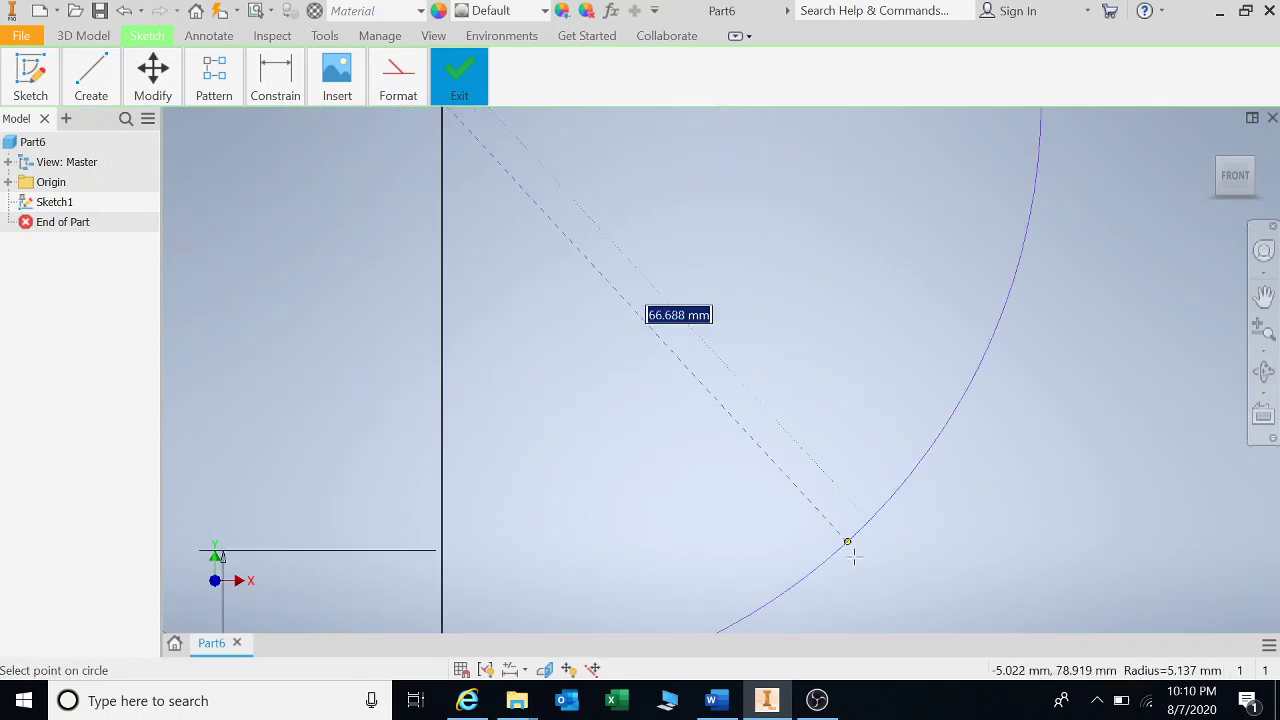
scroll(736, 509, "down", 5)
scroll(620, 417, "down", 1)
mouse_move(620, 417)
middle_mouse_down()
mouse_move(666, 440)
mouse_move(690, 407)
mouse_move(680, 394)
middle_mouse_up()
scroll(640, 357, "down", 3)
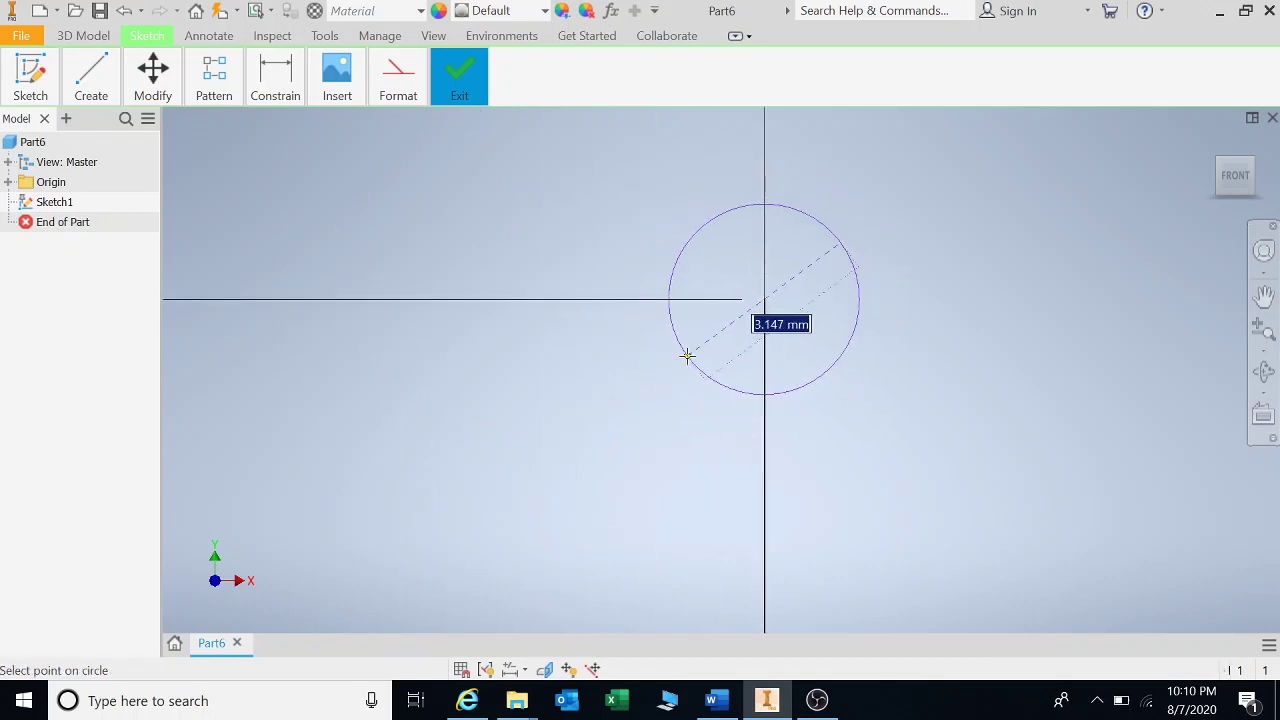
scroll(688, 355, "up", 4)
scroll(692, 352, "down", 5)
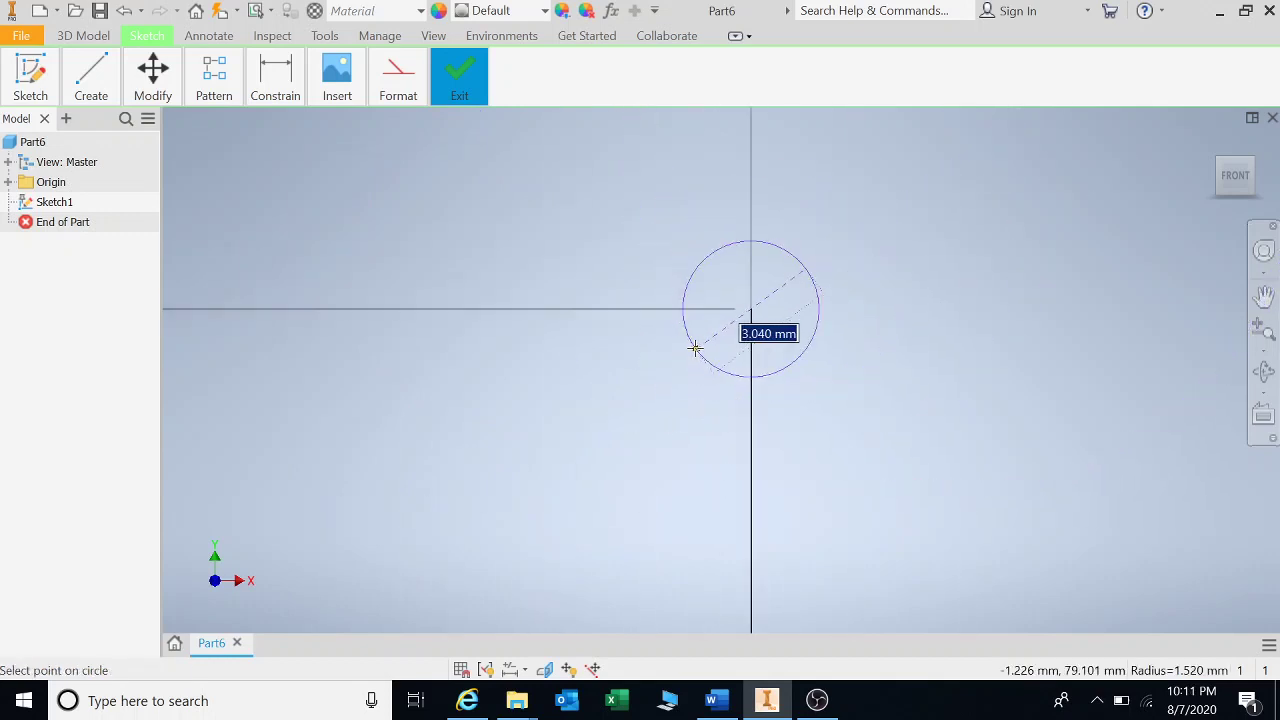
left_click(514, 229)
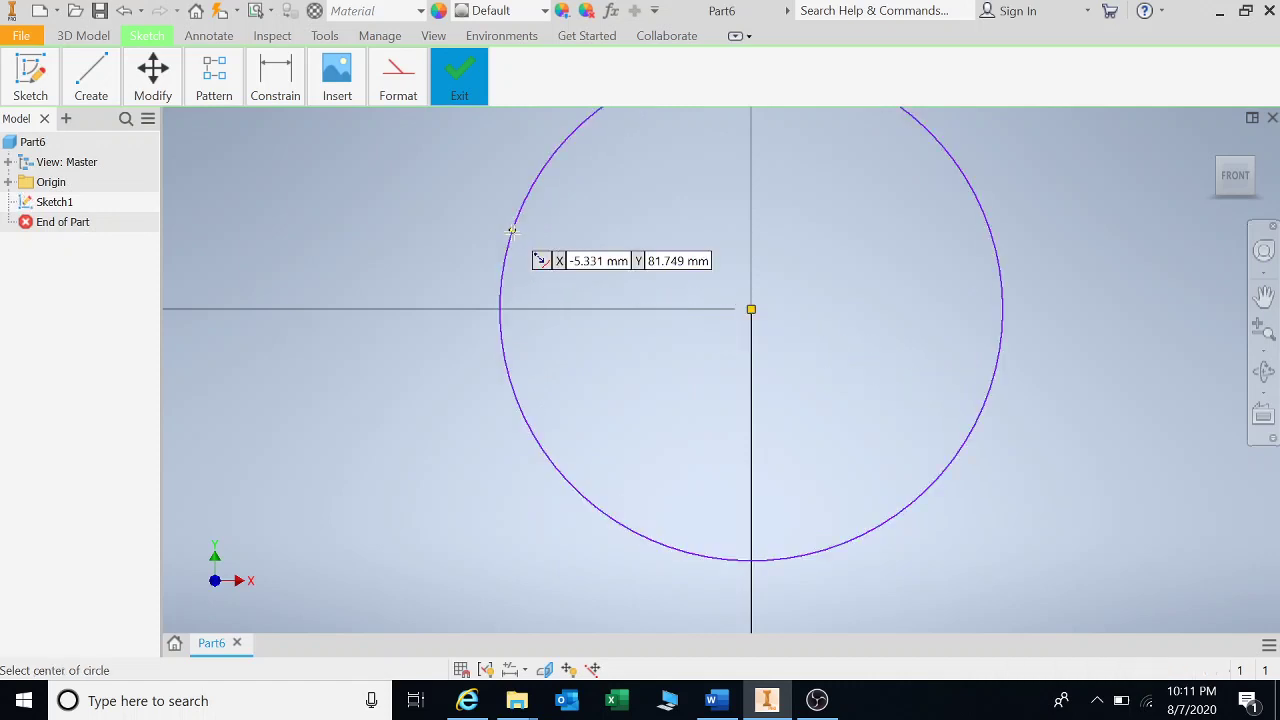
Step: Give the top circle a 40 mm diameter dimension
mouse_move(293, 70)
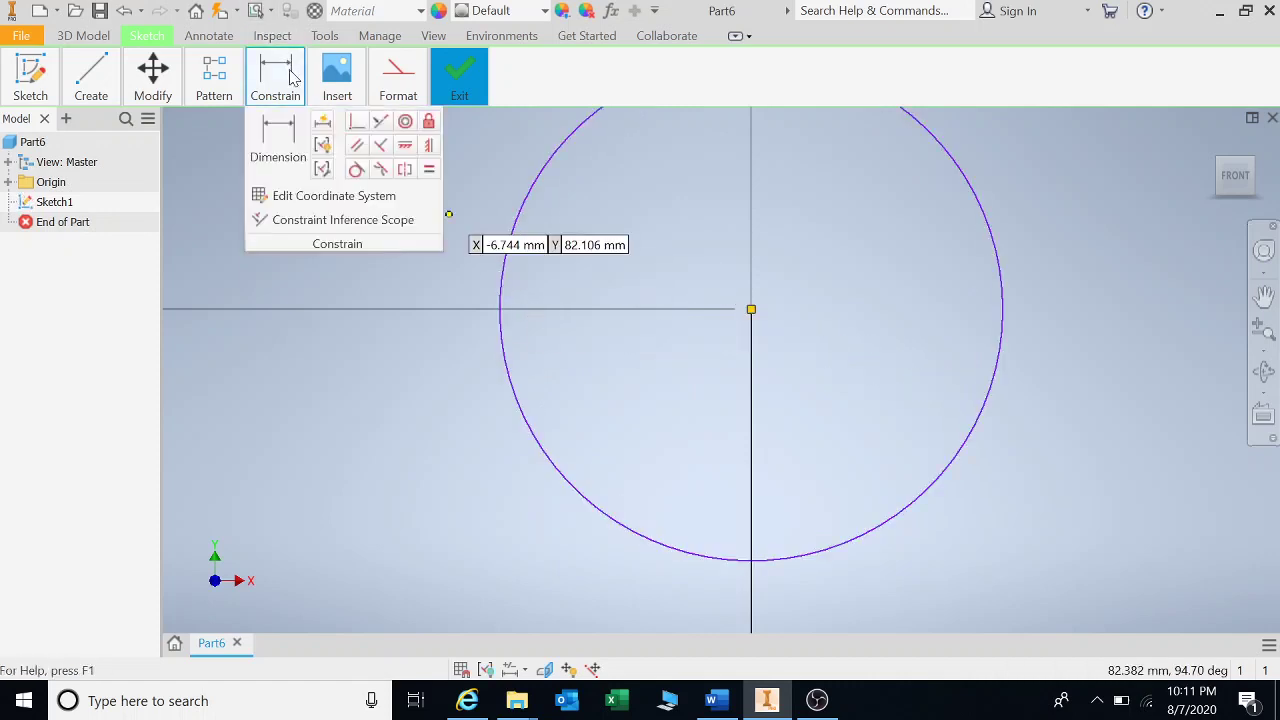
left_click(285, 138)
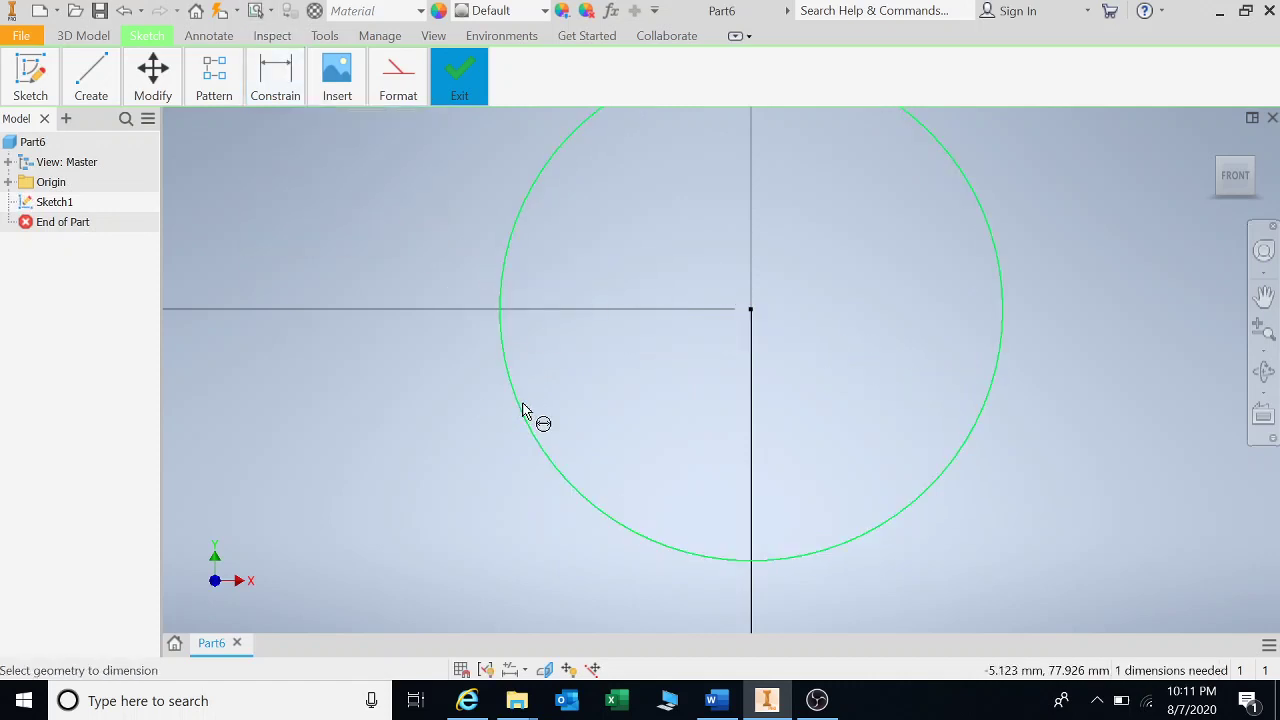
left_click(522, 410)
left_click(478, 392)
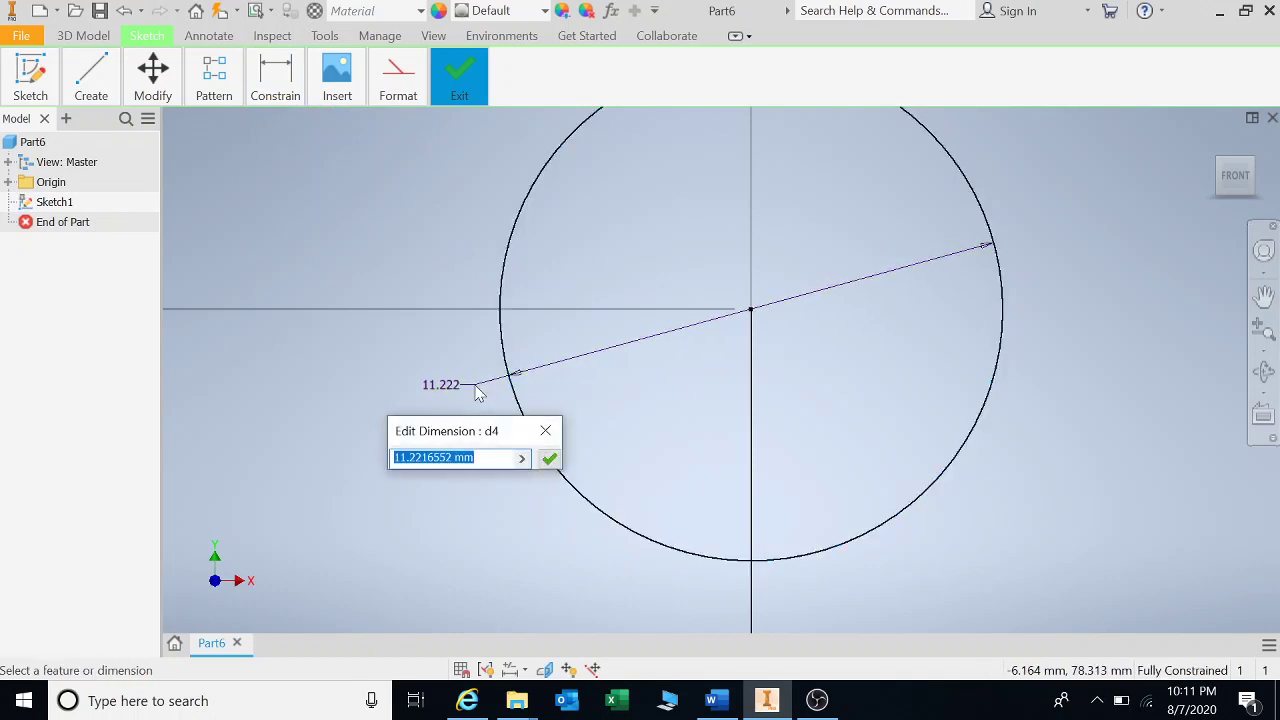
type("4")
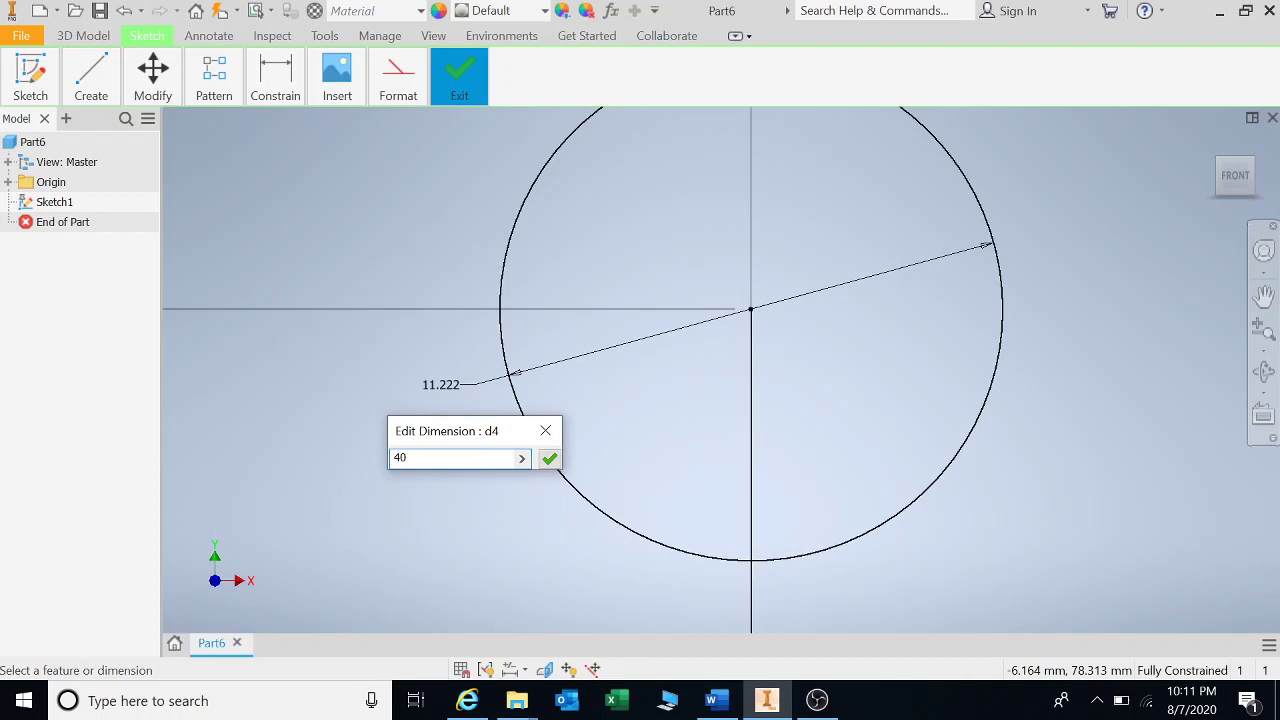
type("0")
key("Return")
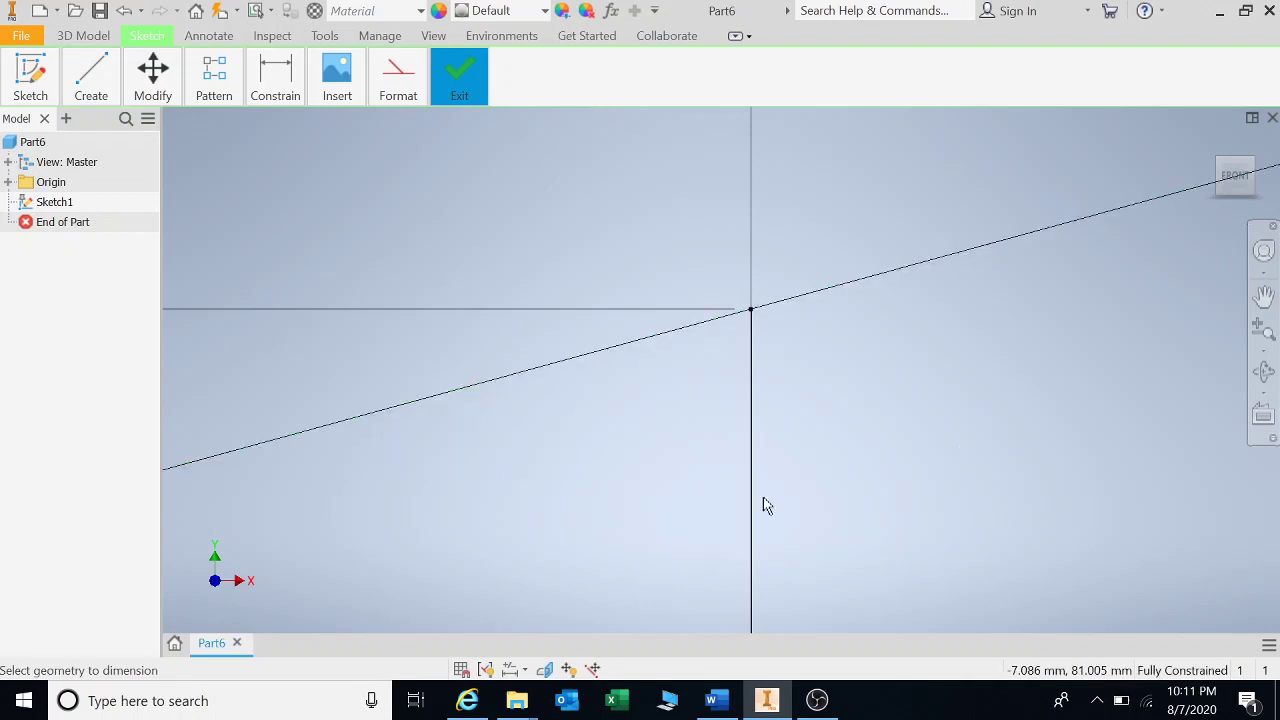
scroll(763, 506, "down", 5)
middle_click_drag(757, 491, 603, 367)
middle_click_drag(843, 482, 779, 388)
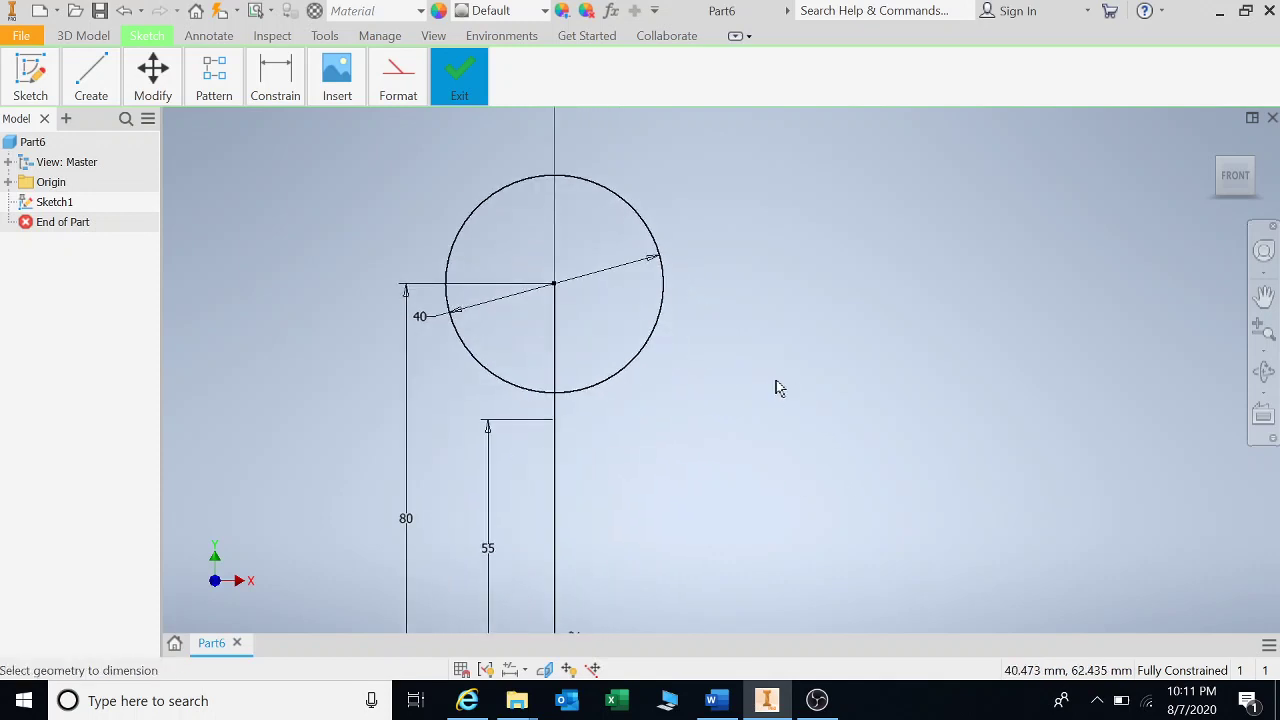
Step: Draw a new circle to the right of the top circle
left_click(91, 80)
left_click(132, 134)
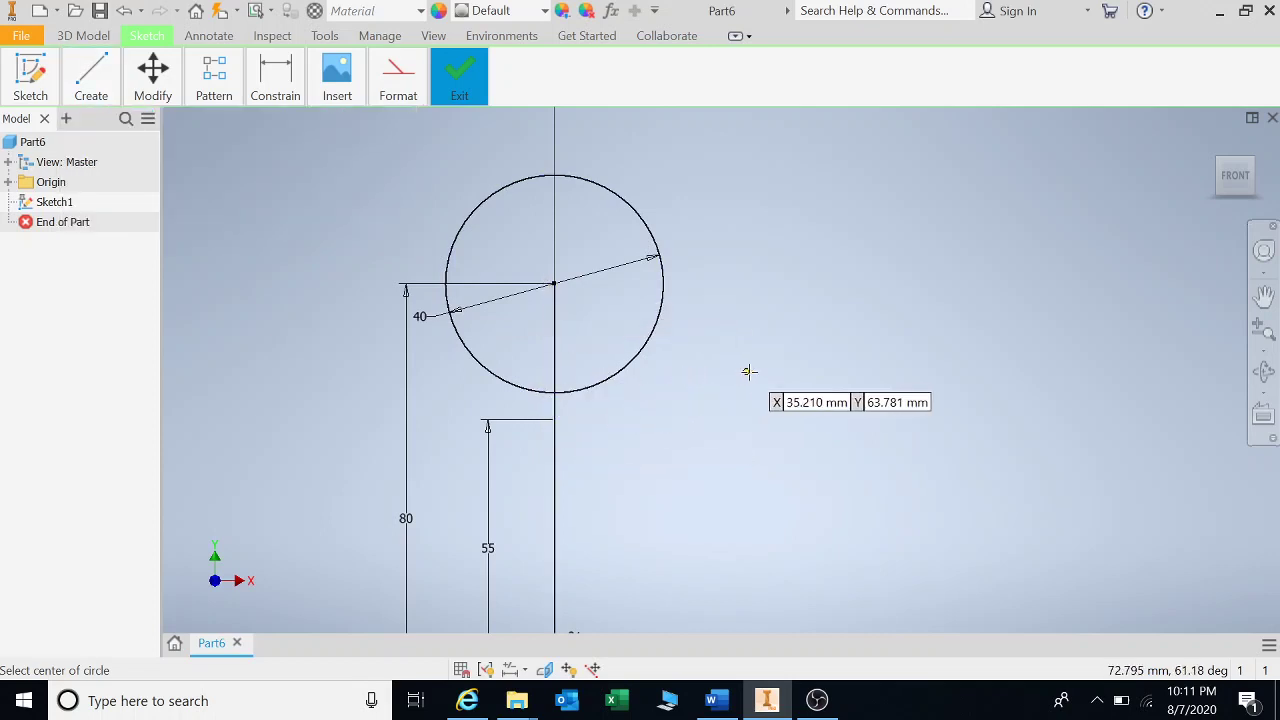
left_click(664, 381)
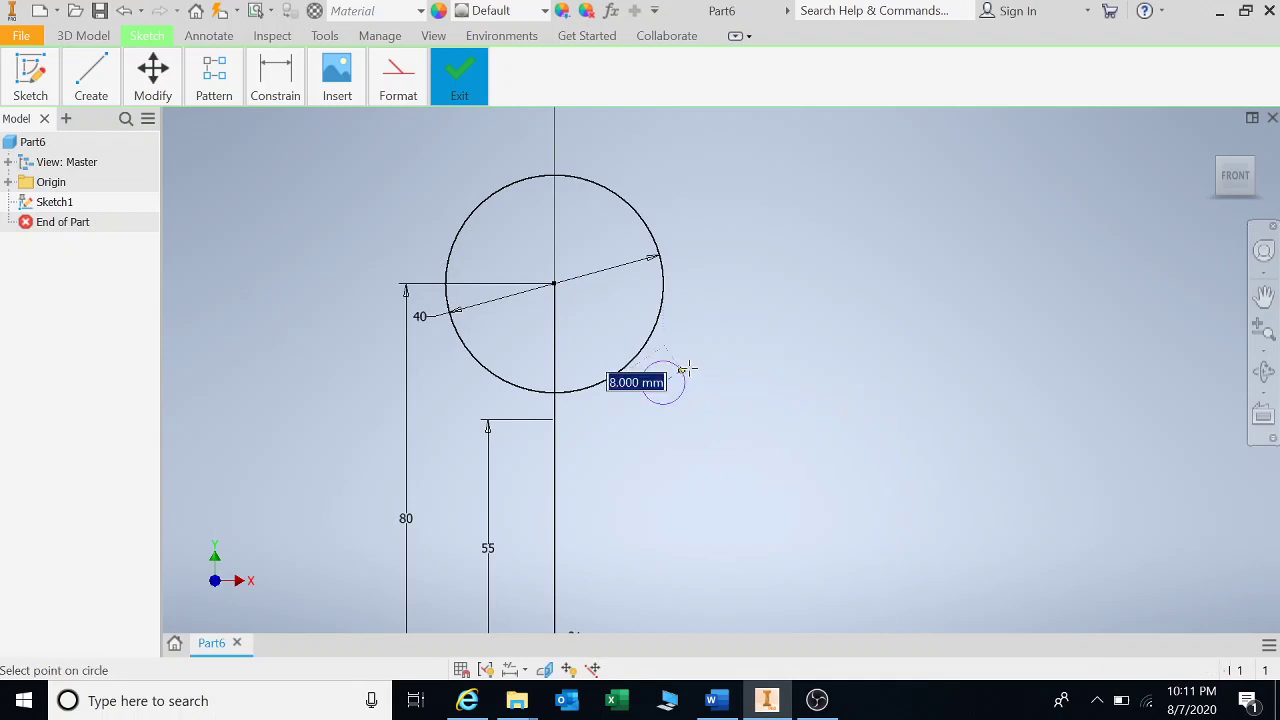
left_click(854, 300)
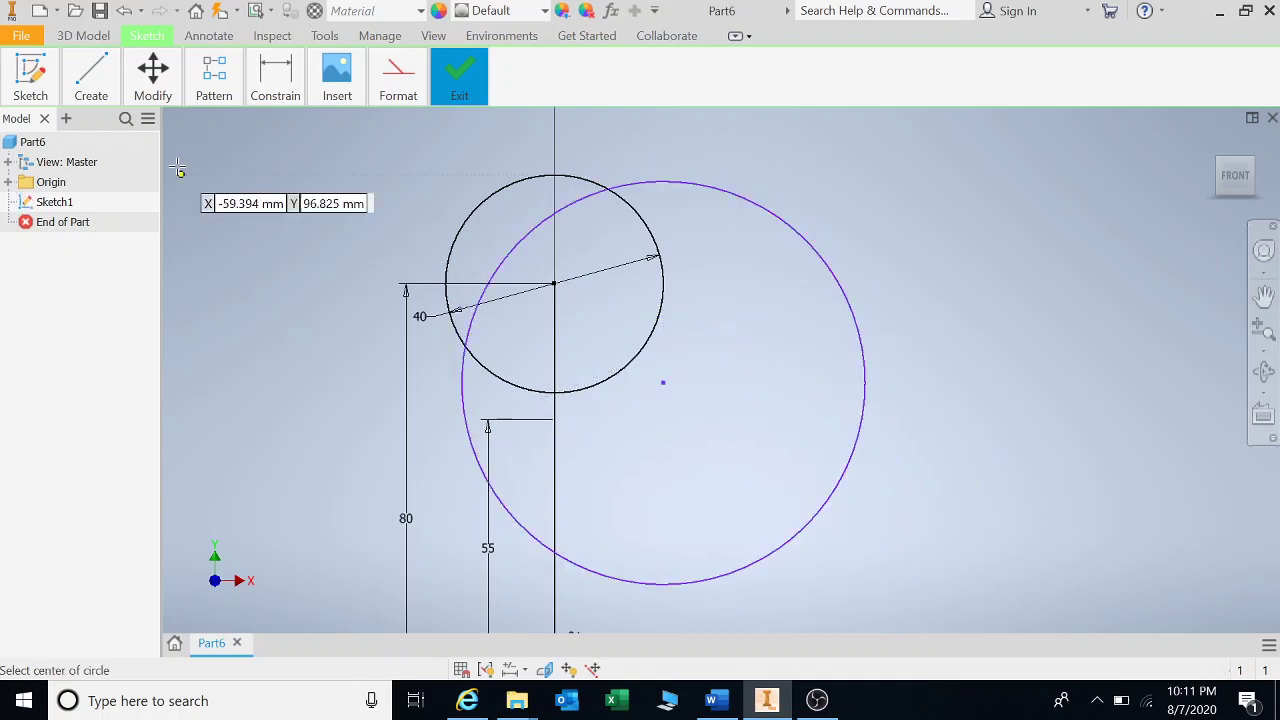
Step: Dimension the new circle's diameter to 62 mm
left_click(268, 80)
left_click(278, 140)
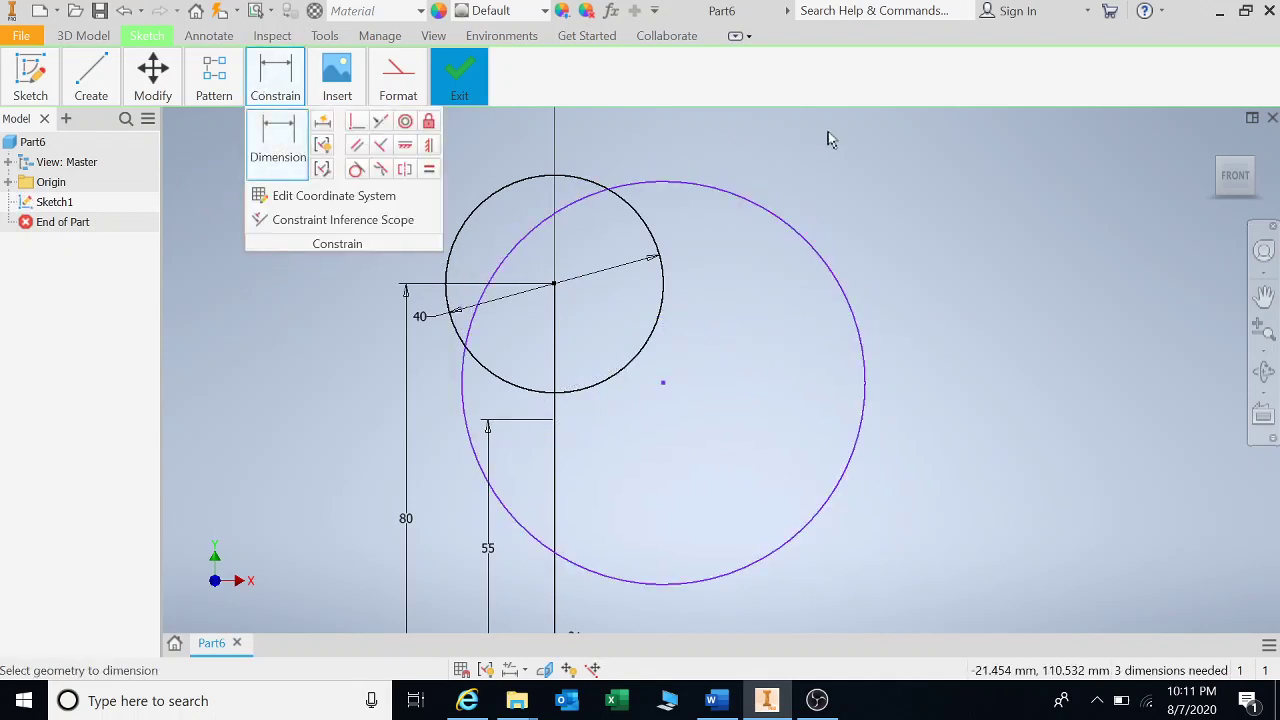
left_click(762, 207)
left_click(783, 186)
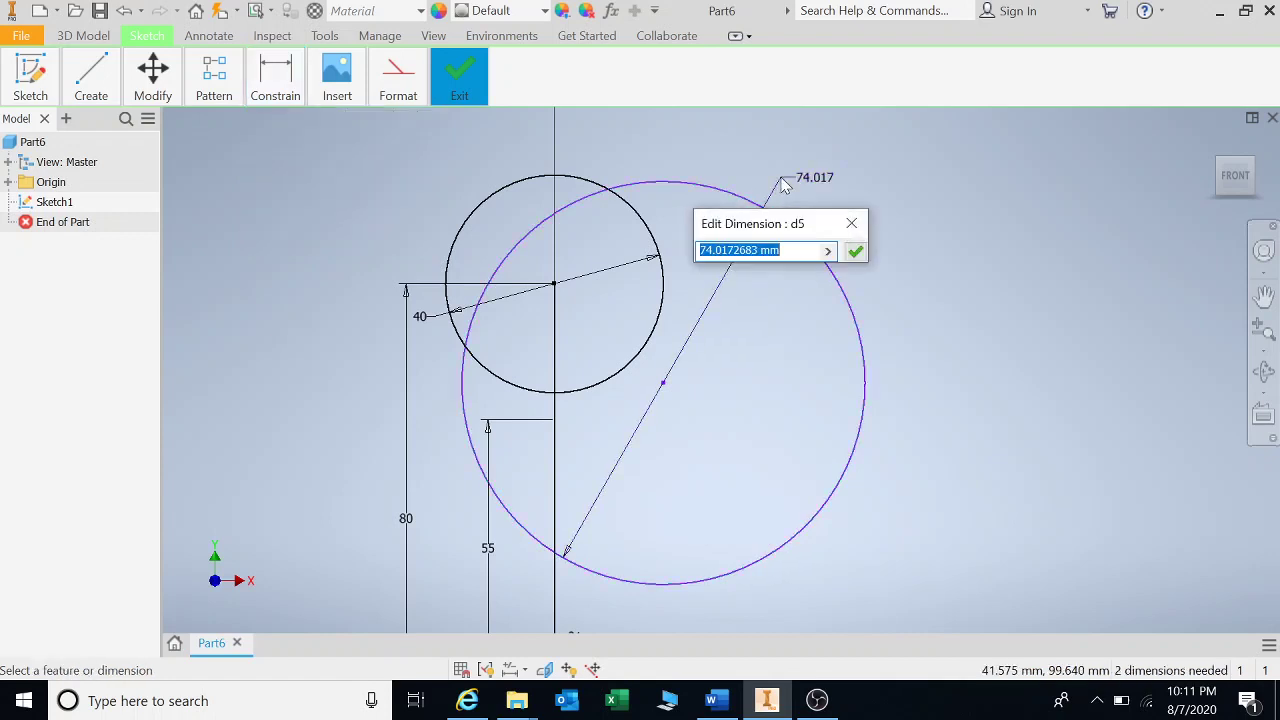
type("62")
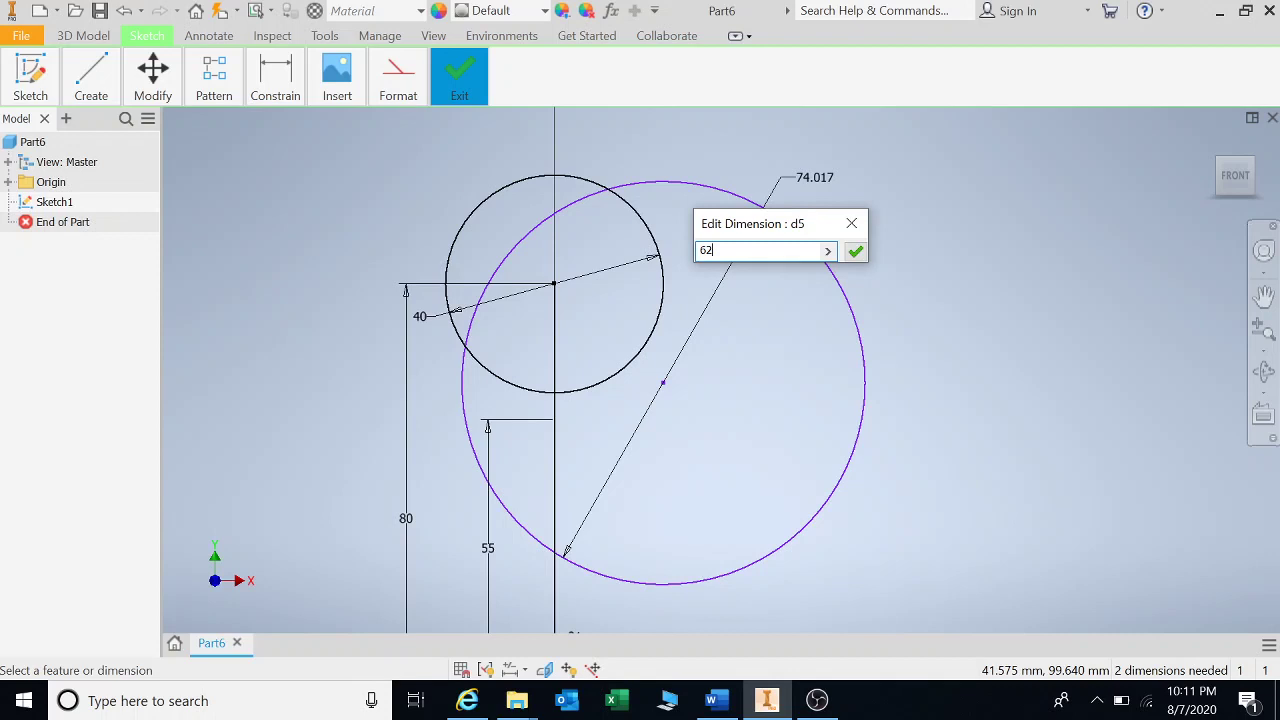
key("Return")
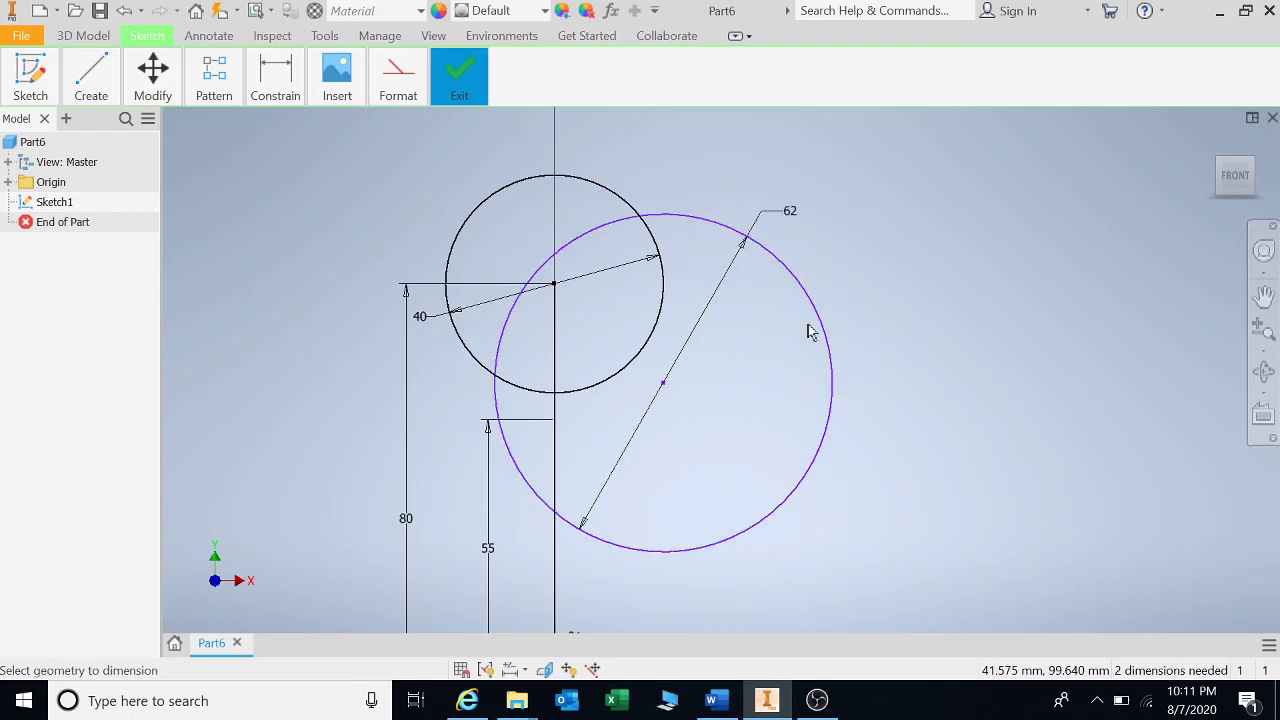
Step: Offset the 62 mm circle's centre 12 mm horizontally from the vertical line
scroll(749, 404, "up", 2)
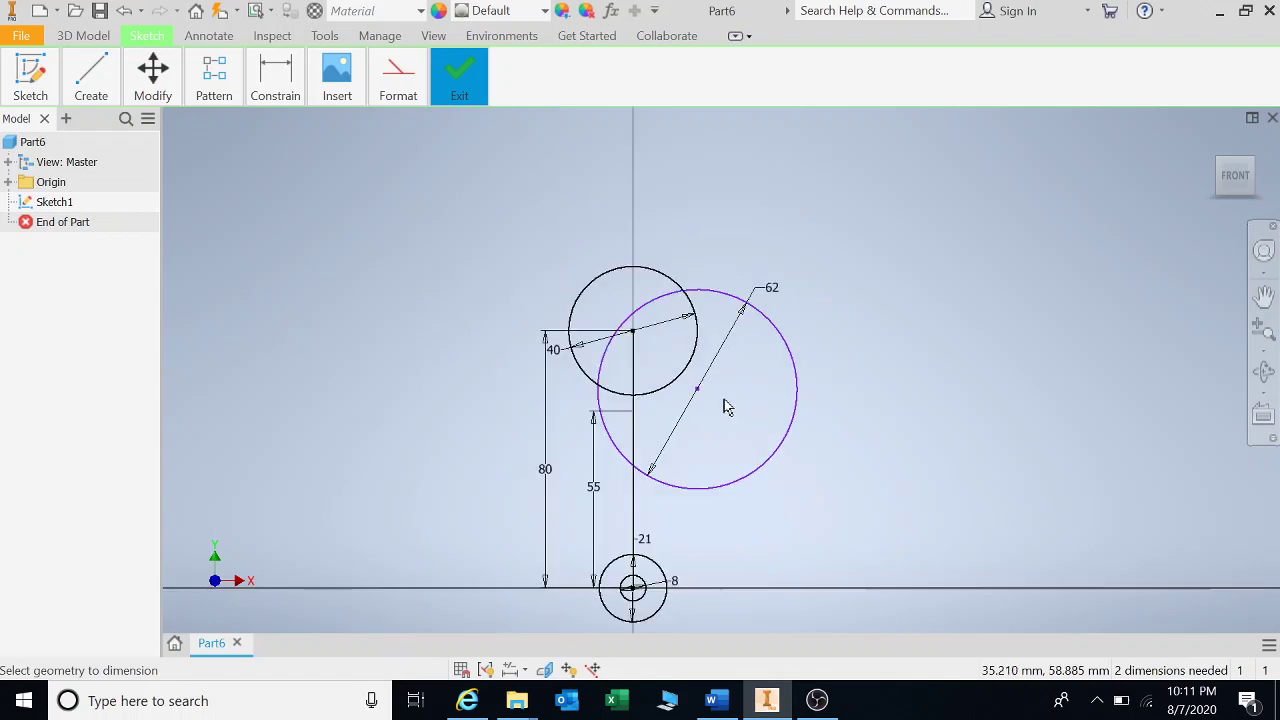
left_click(275, 80)
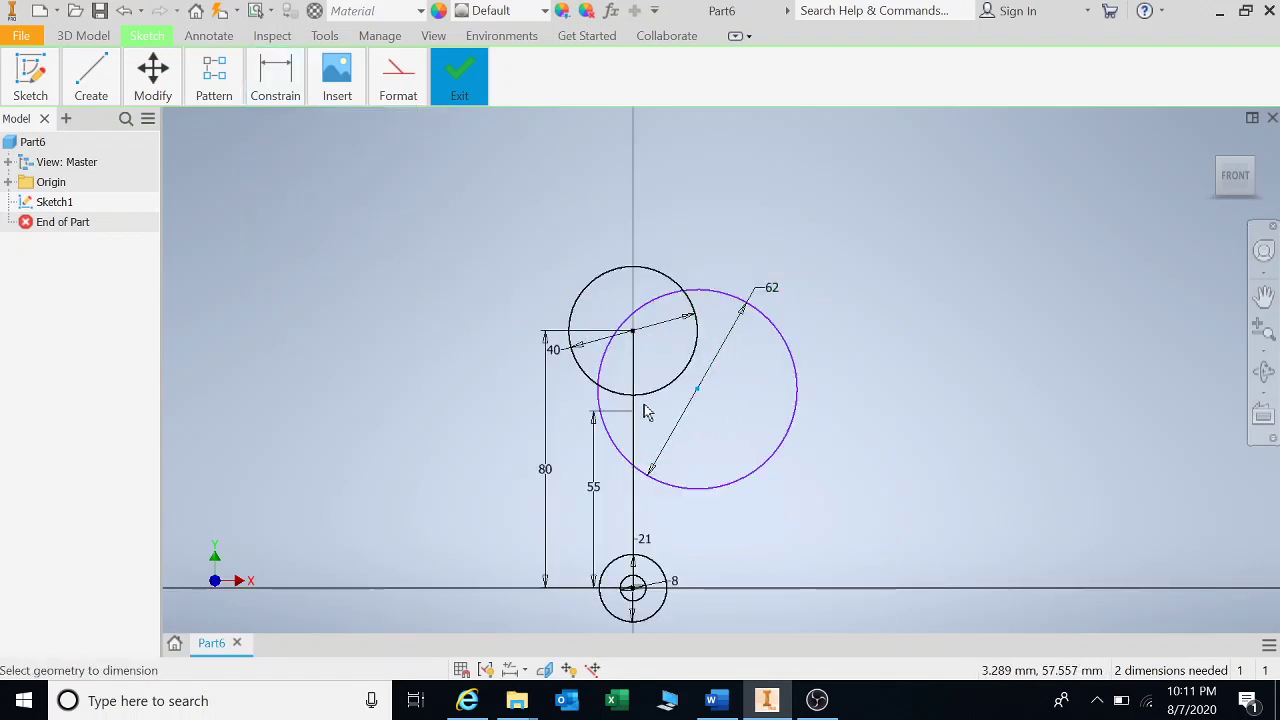
left_click(717, 289)
left_click(714, 178)
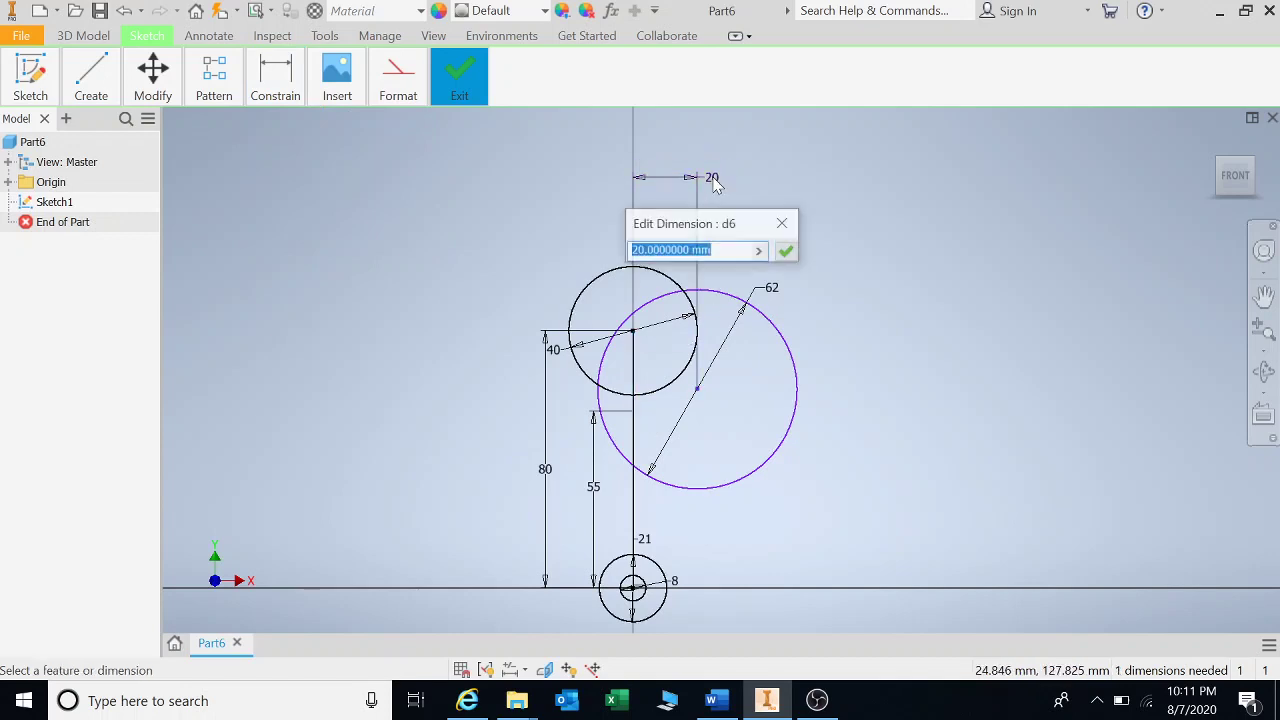
type("12")
key("Return")
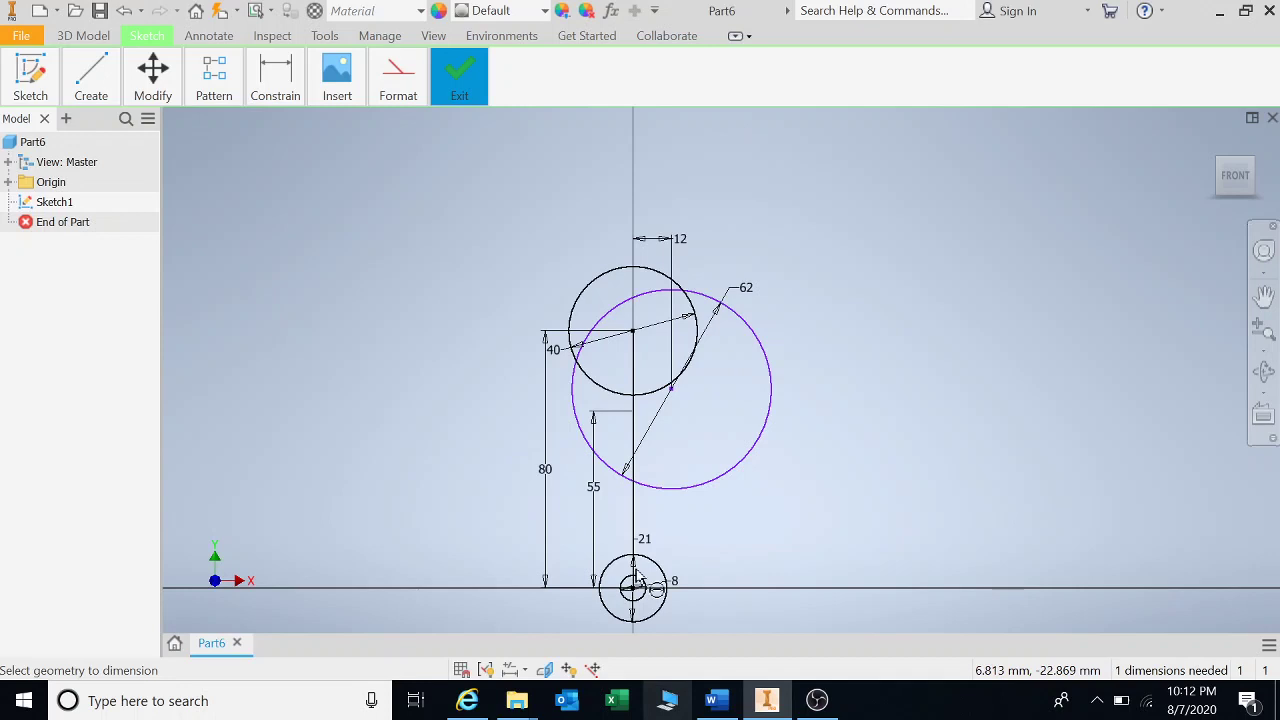
Step: Dimension the 62 mm circle's centre 65 mm above the hub centre
left_click(275, 78)
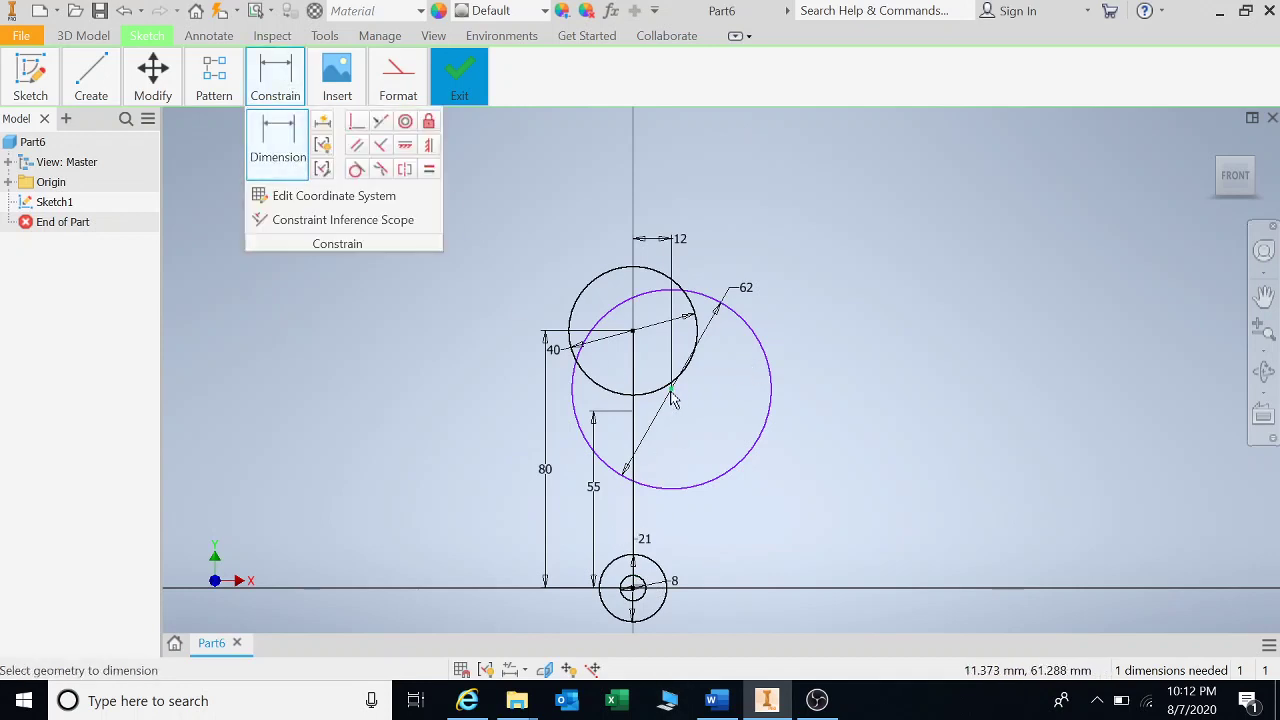
left_click(655, 573)
left_click(868, 513)
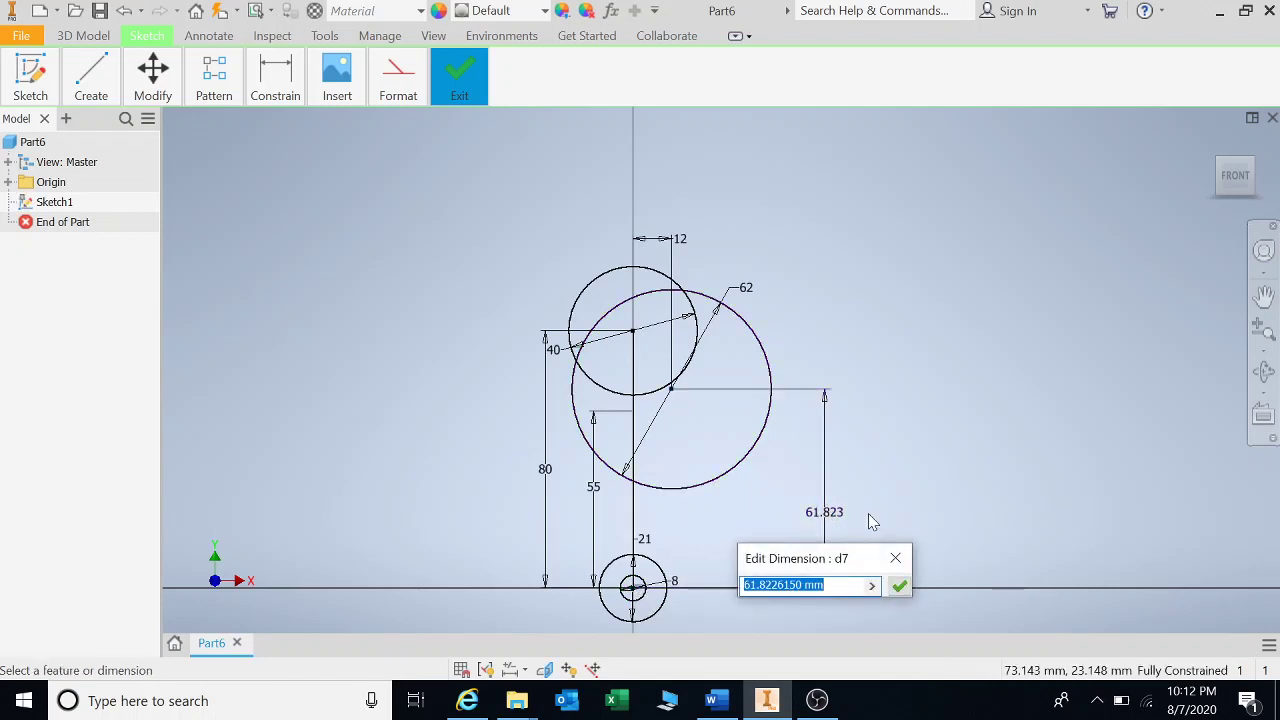
type("65")
key("Return")
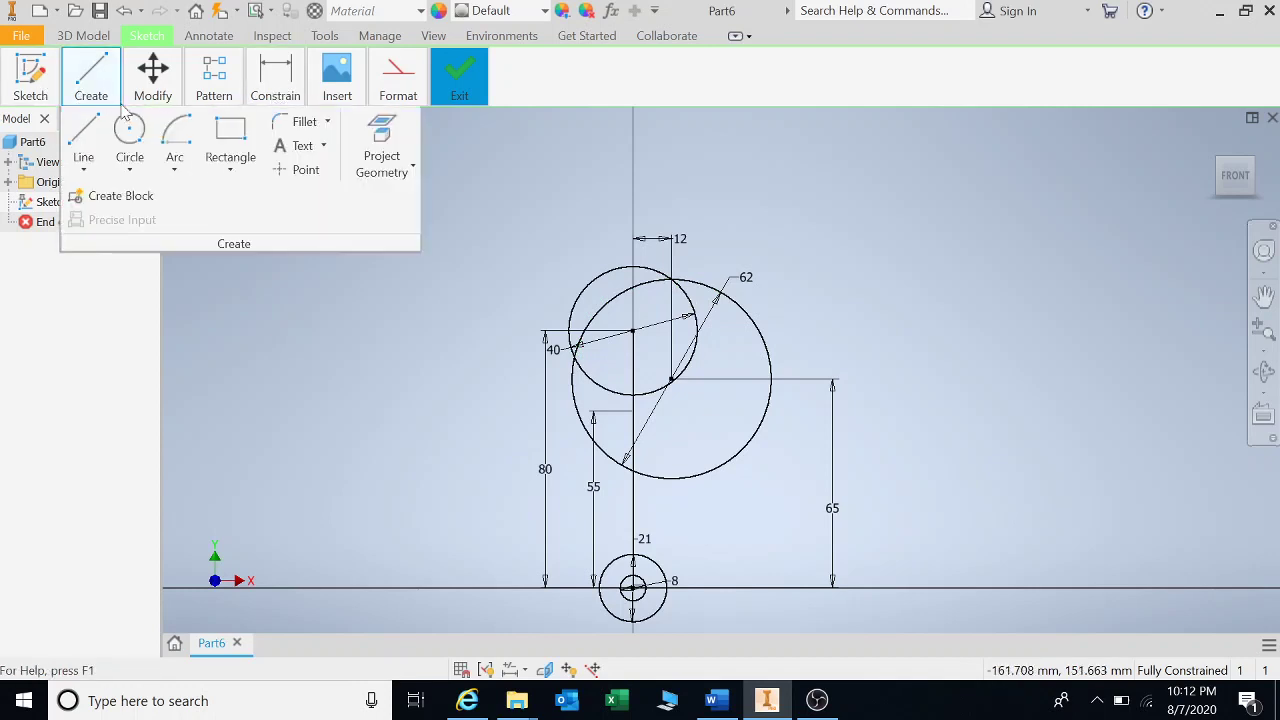
Step: Draw a center-point arc sweeping over both upper circles and down their right side
left_click(174, 168)
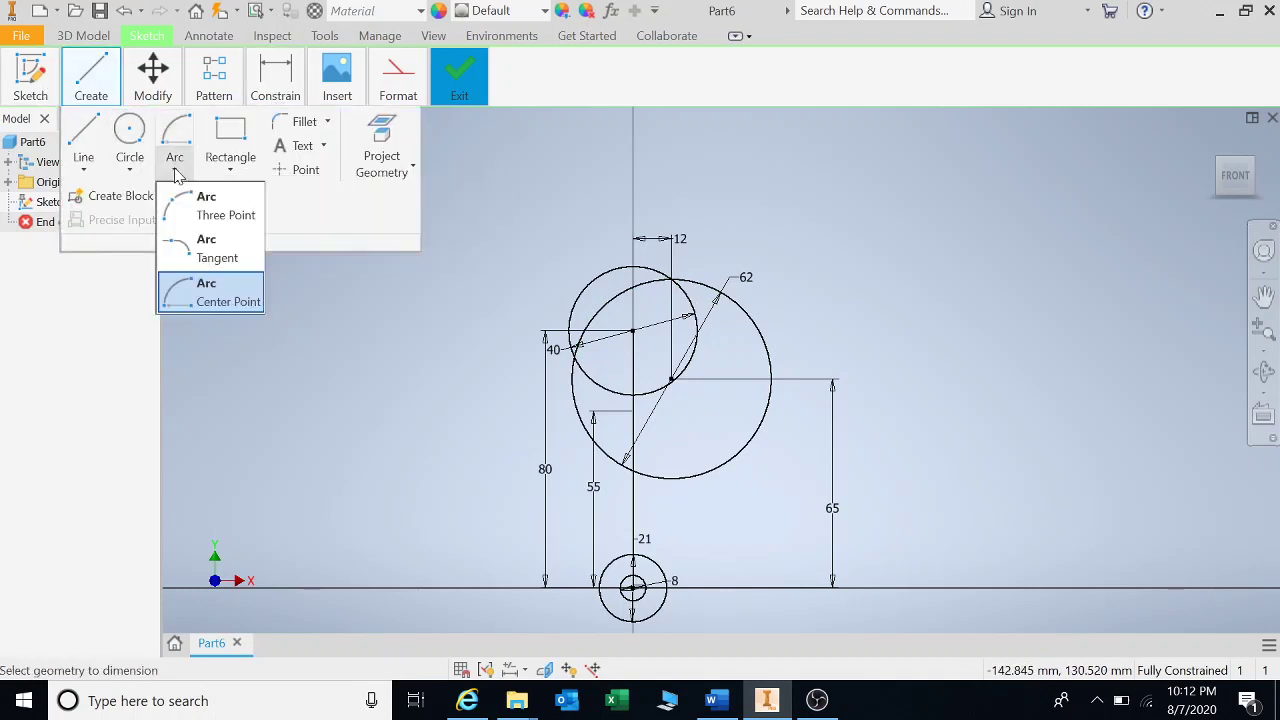
left_click(208, 300)
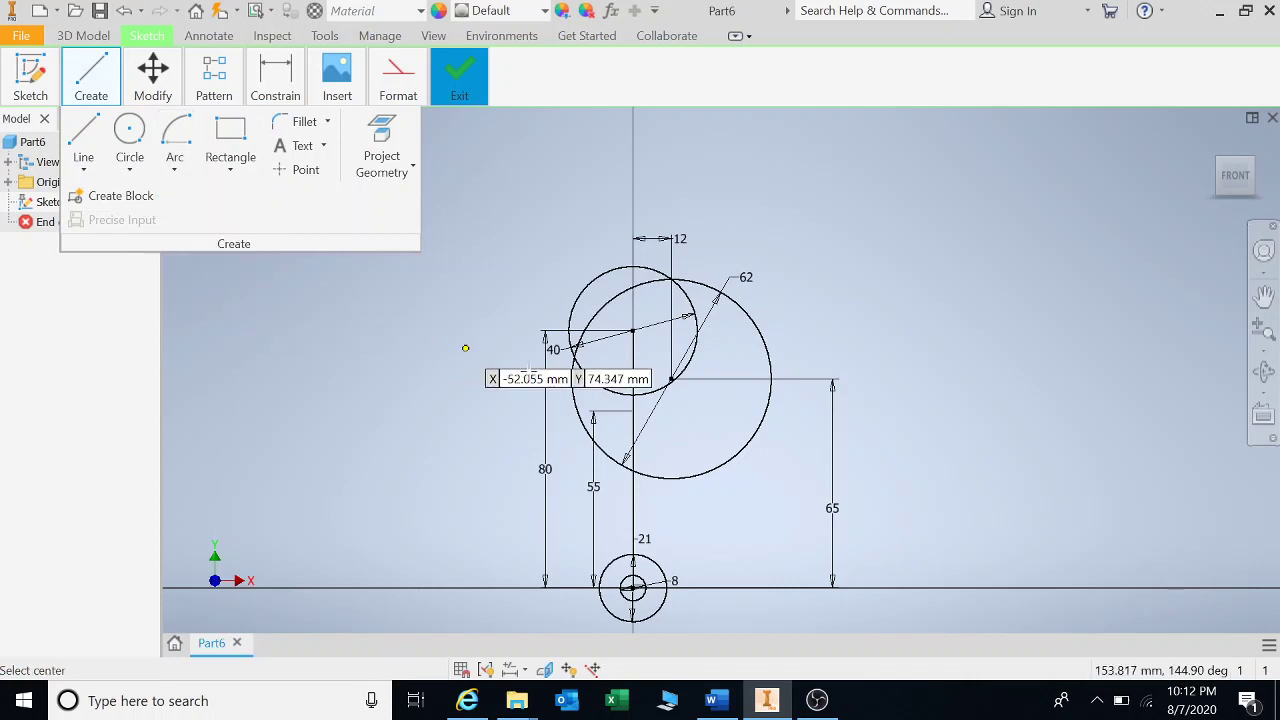
left_click(566, 433)
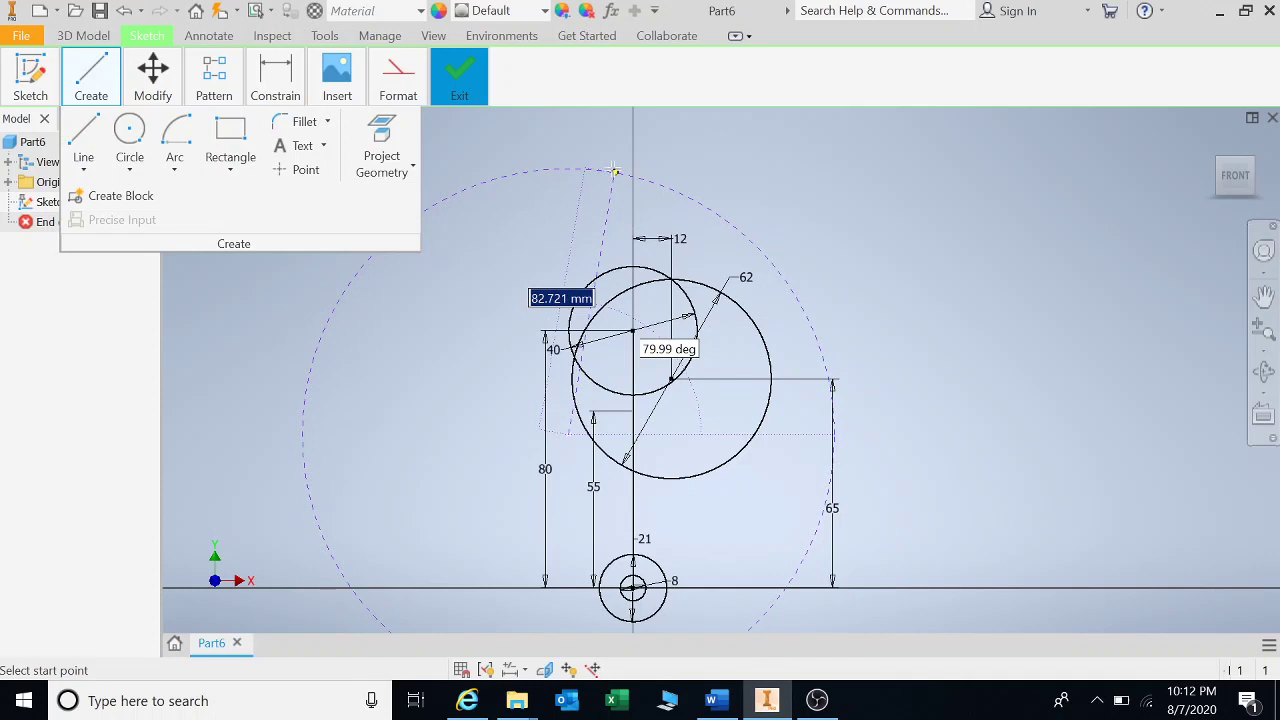
left_click(497, 208)
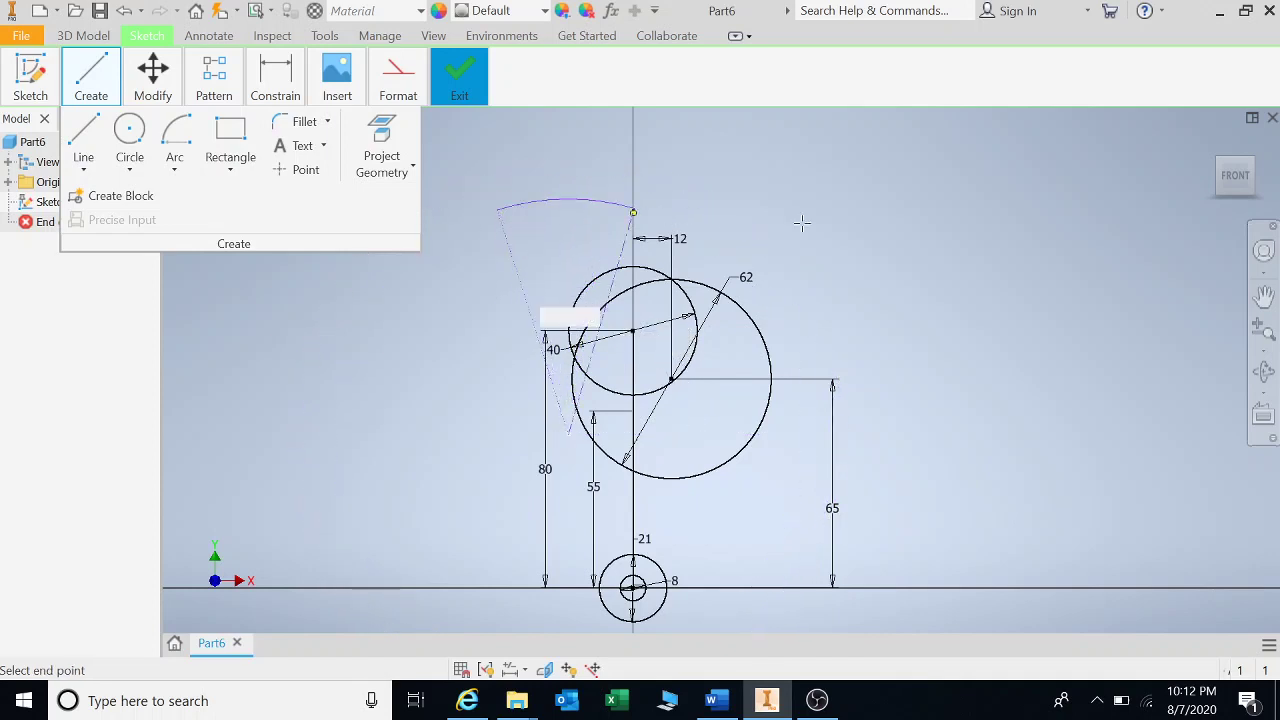
left_click(1122, 520)
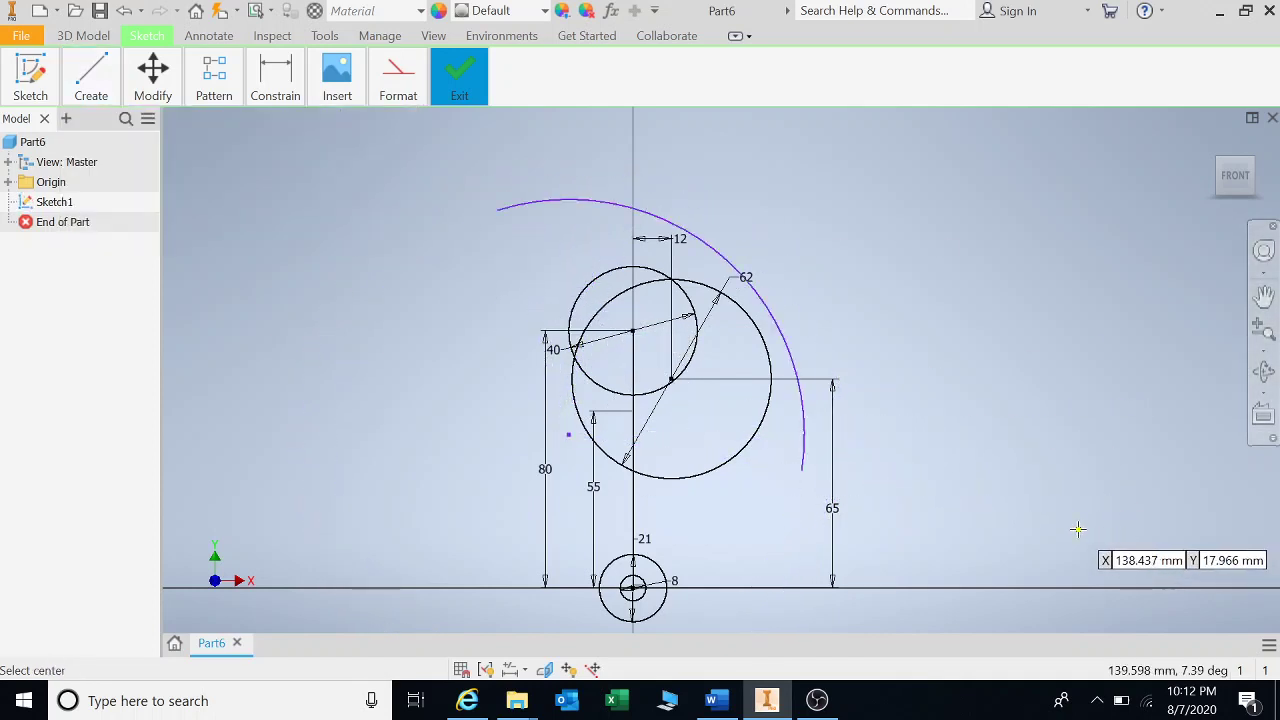
key("Escape")
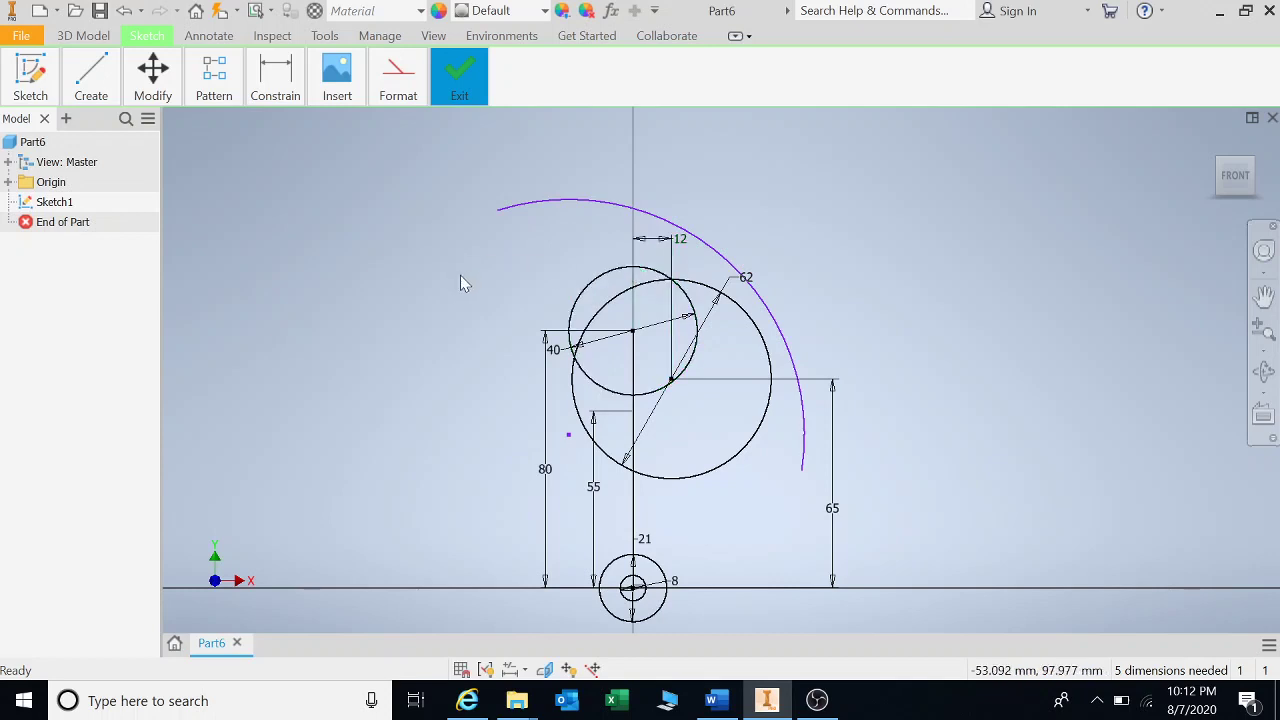
Step: Make the arc tangent to the 40 mm and 62 mm circles
left_click(225, 87)
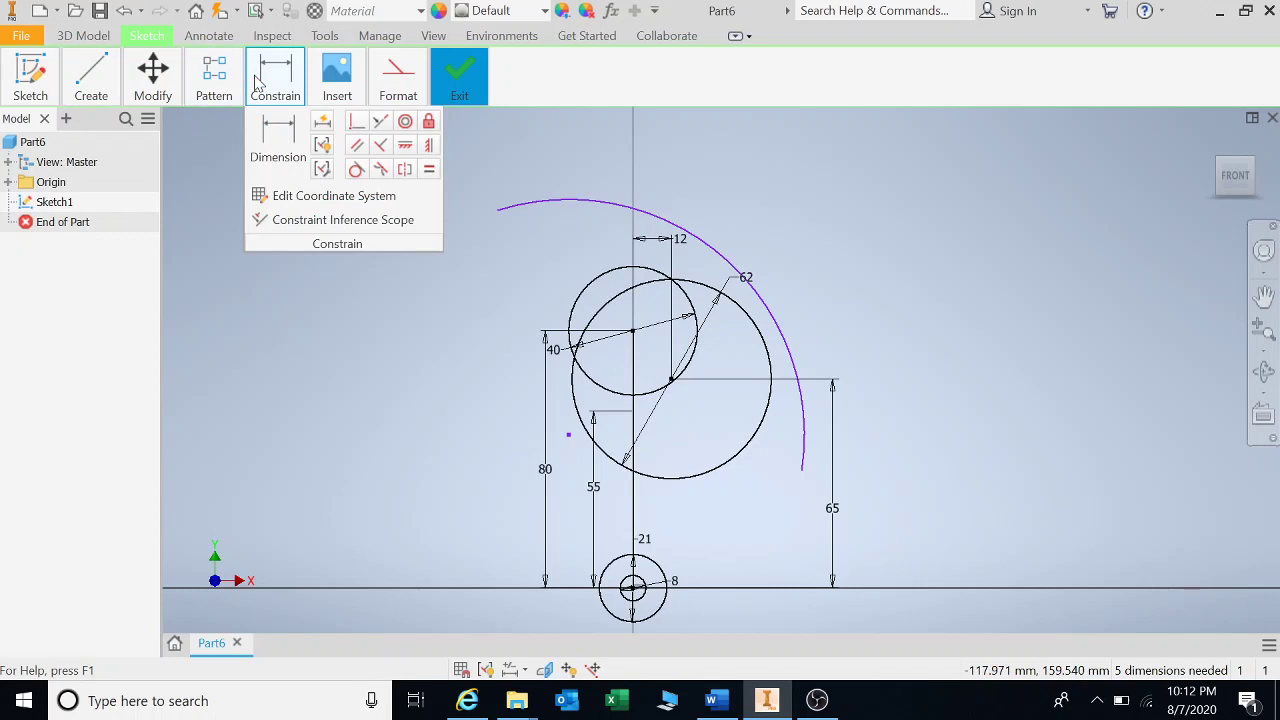
left_click(265, 85)
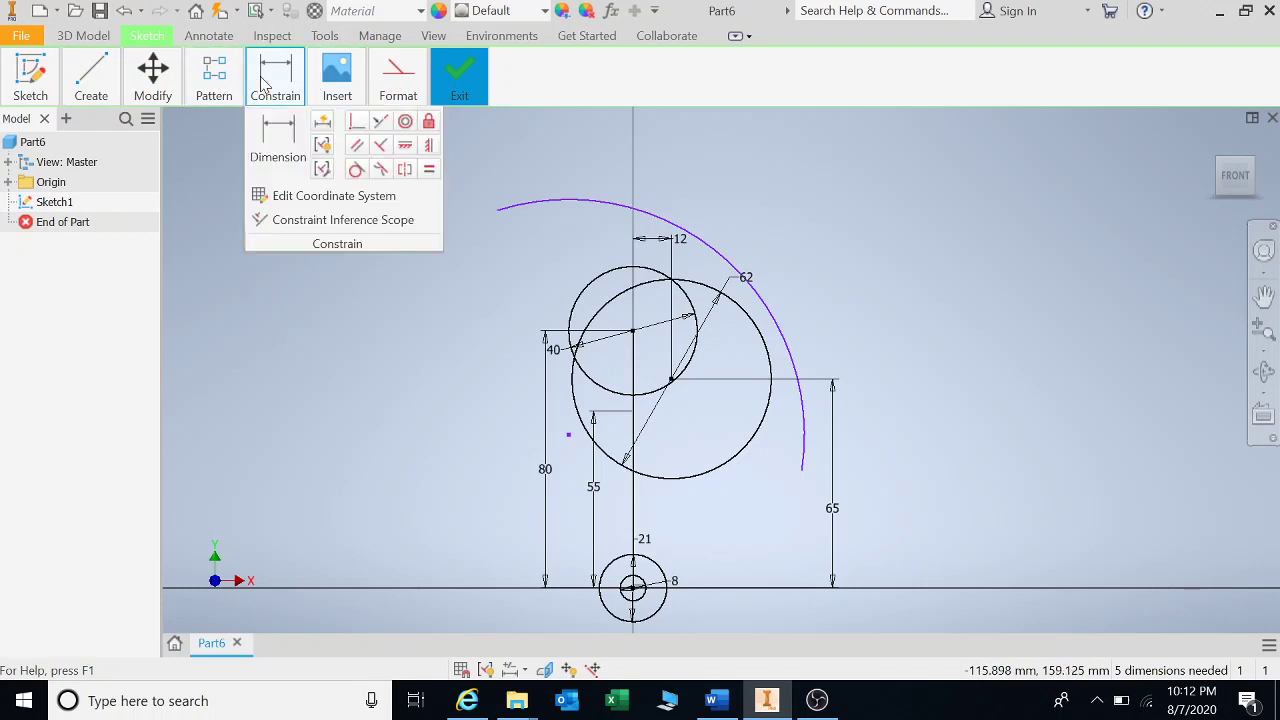
left_click(356, 169)
left_click(655, 220)
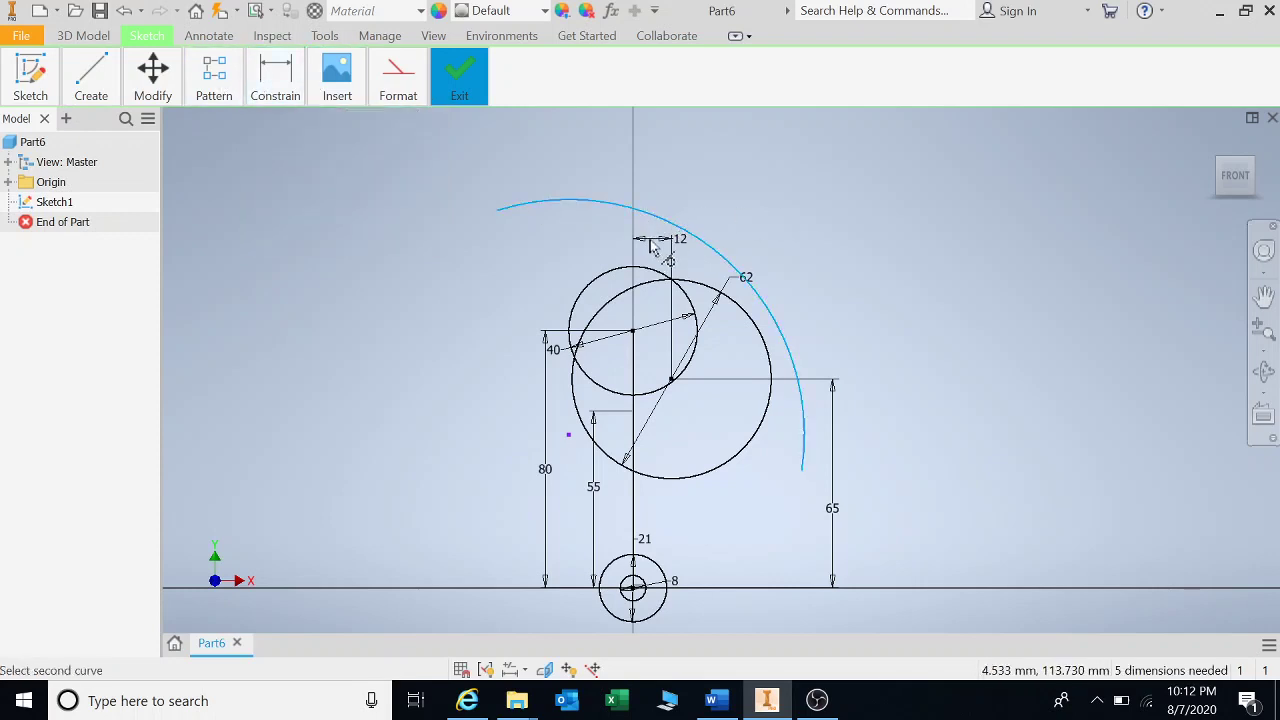
left_click(645, 271)
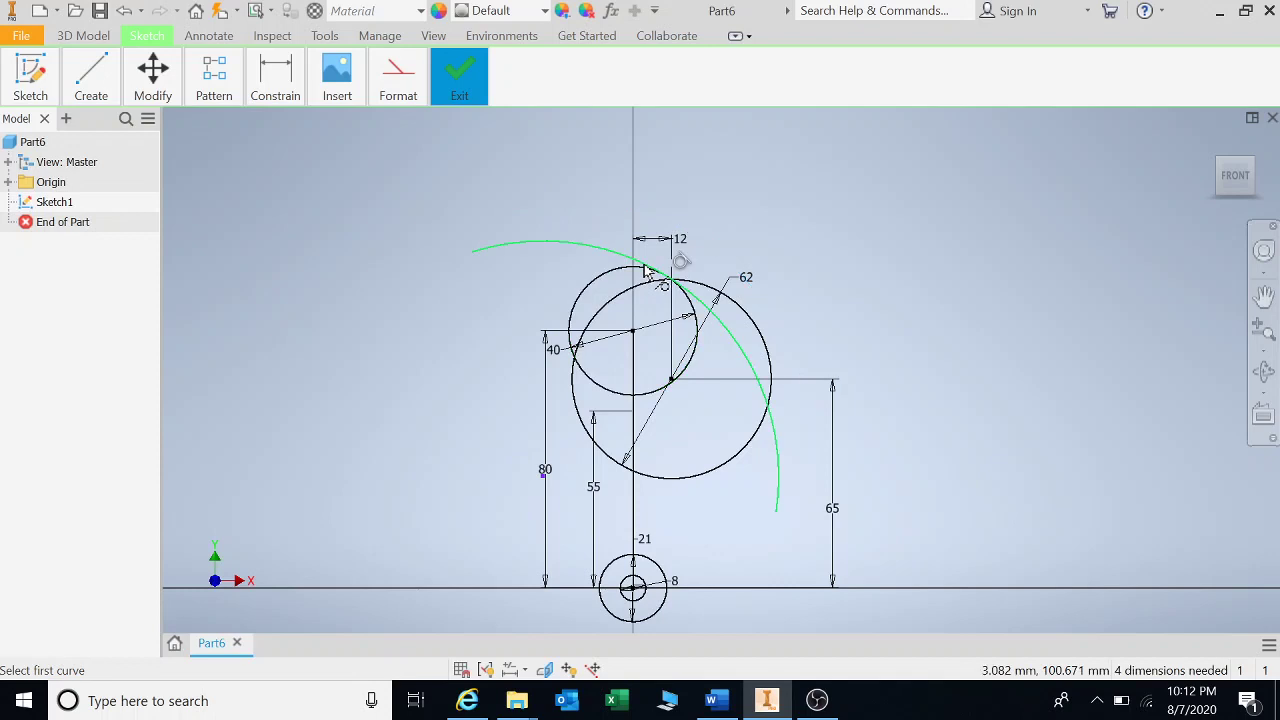
left_click(749, 340)
left_click(762, 336)
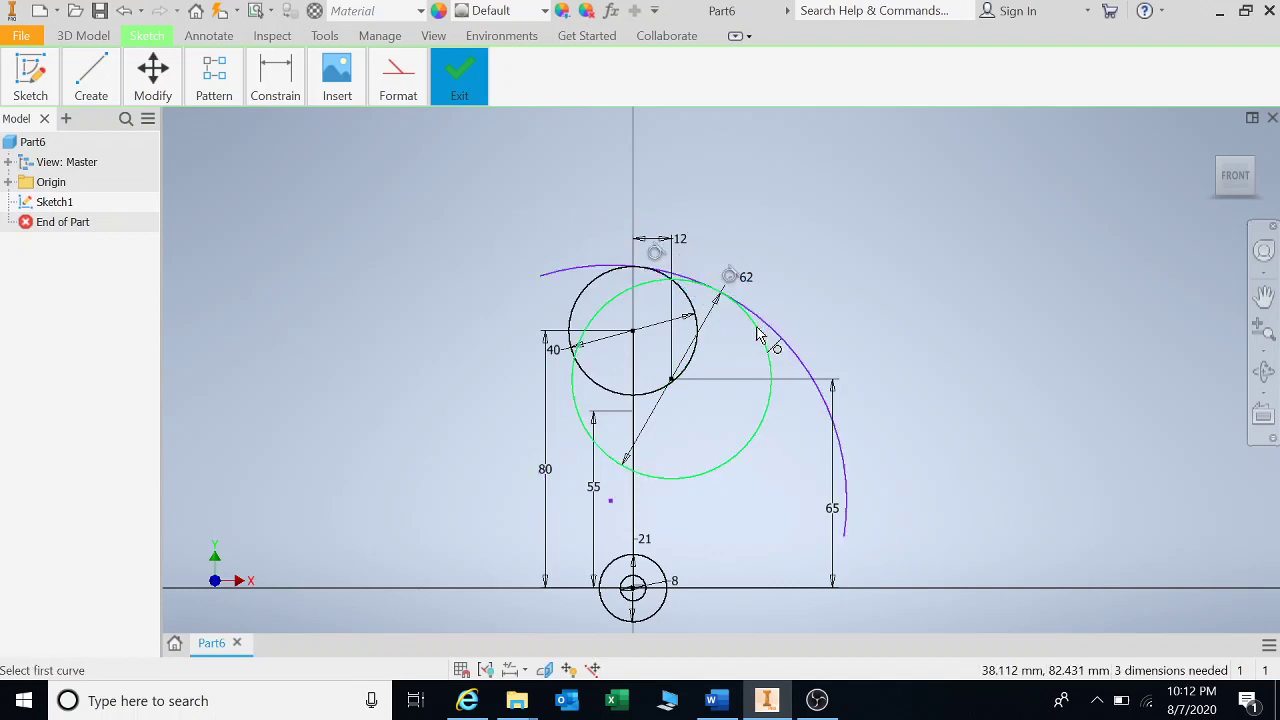
Step: Dimension the arc's radius to 45 mm
left_click(278, 78)
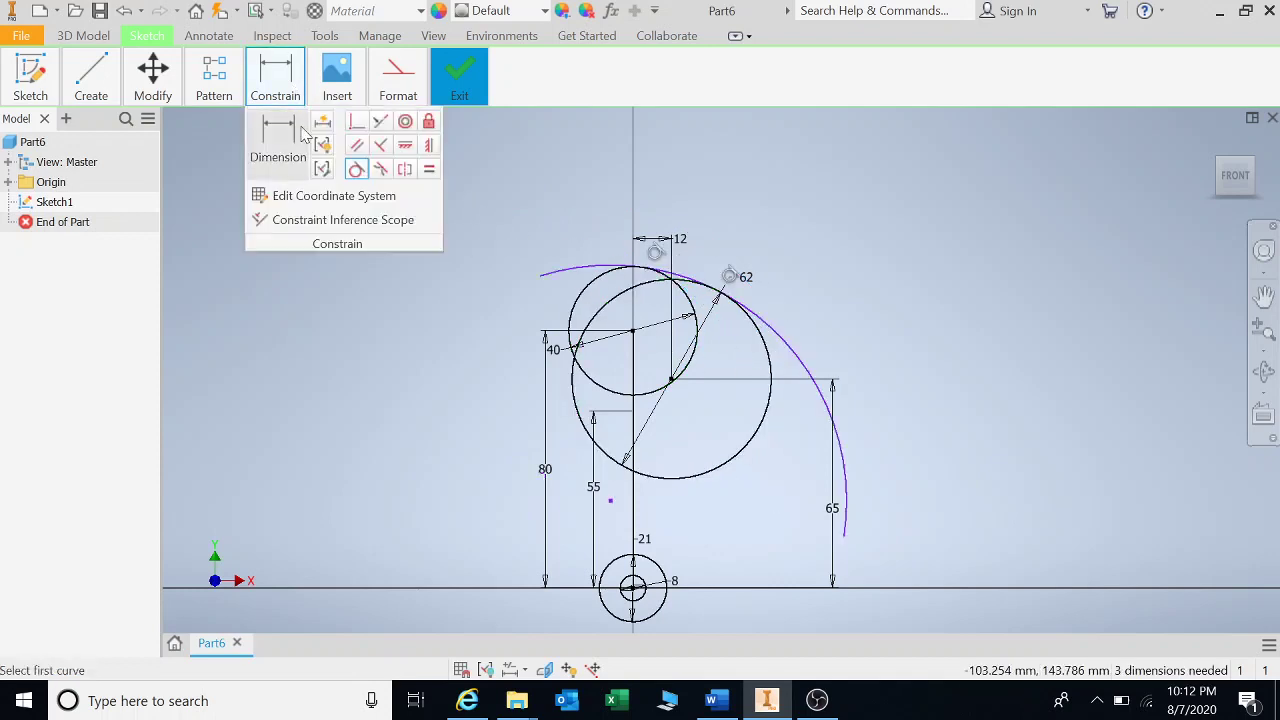
left_click(278, 140)
left_click(713, 285)
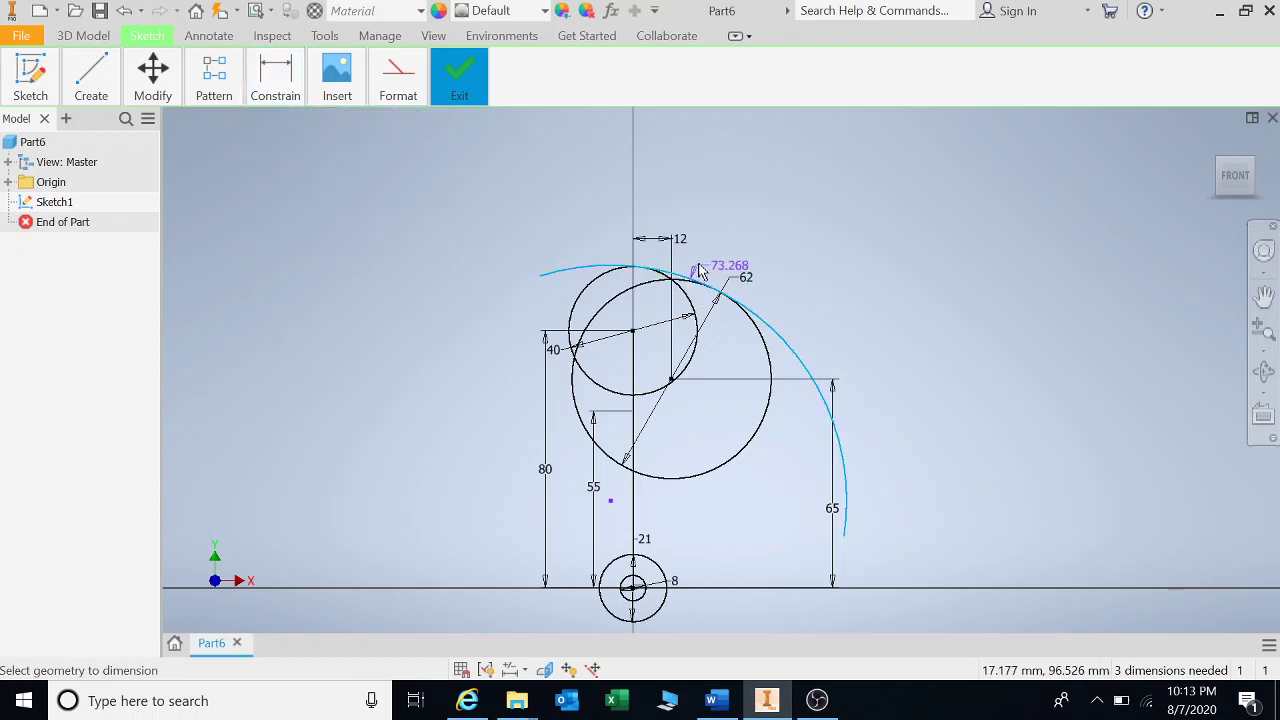
left_click(736, 226)
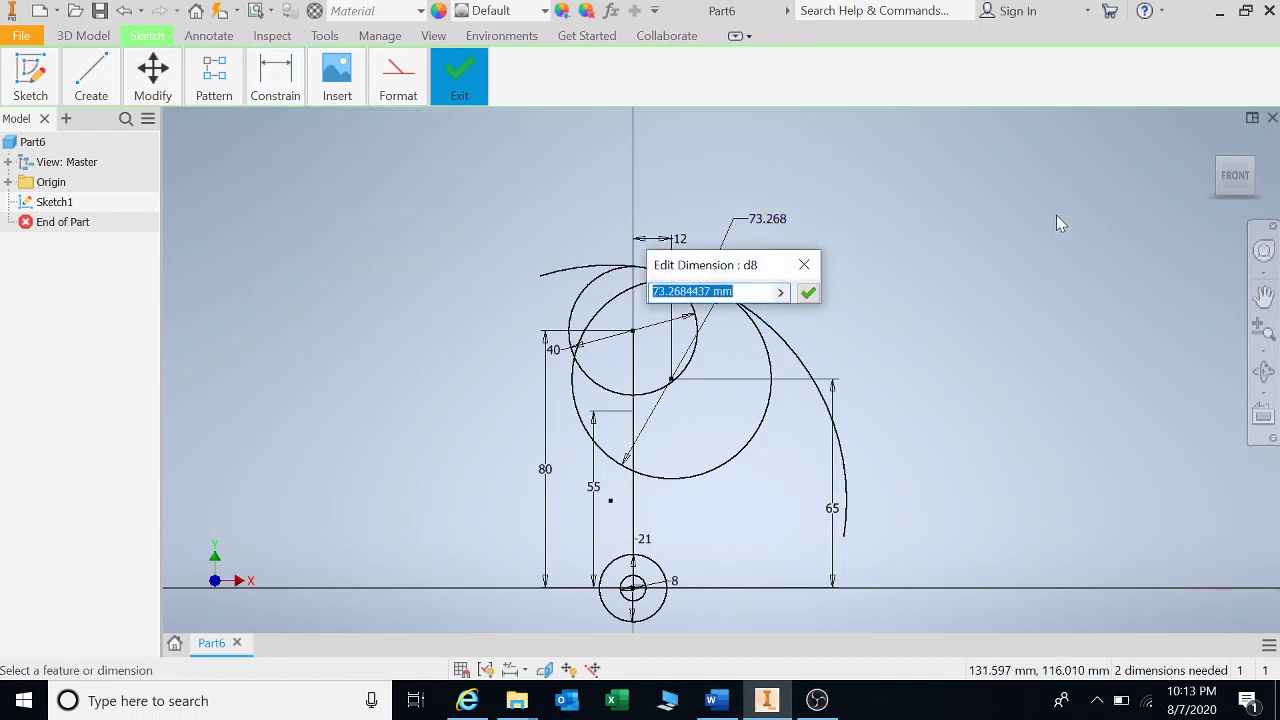
type("45")
key("Return")
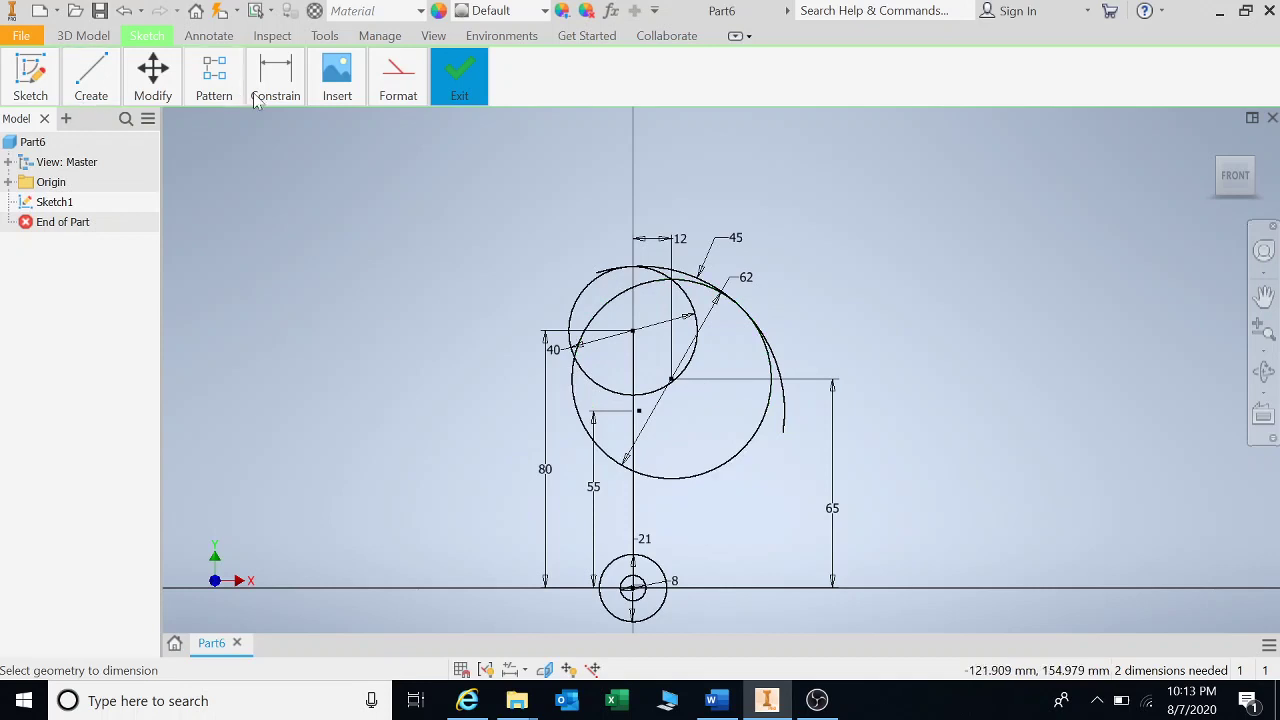
Step: Trim the arc's tail that extends beyond the large circle
left_click(153, 78)
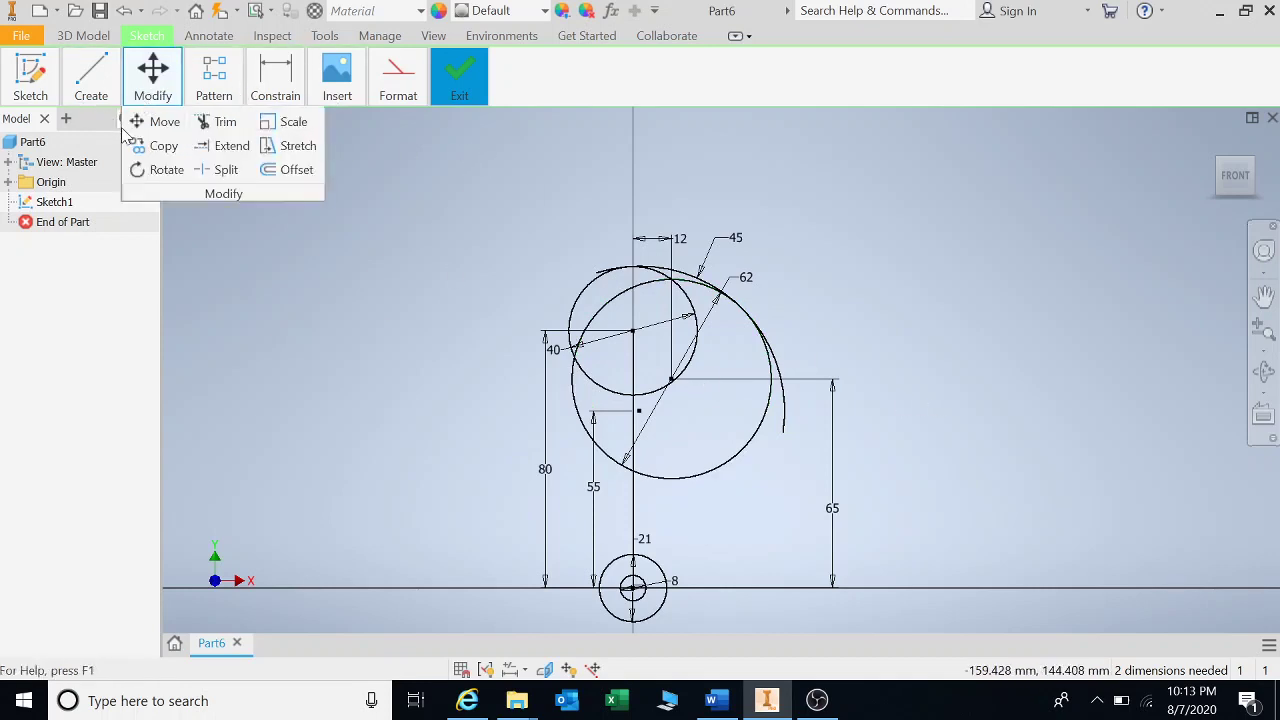
left_click(212, 121)
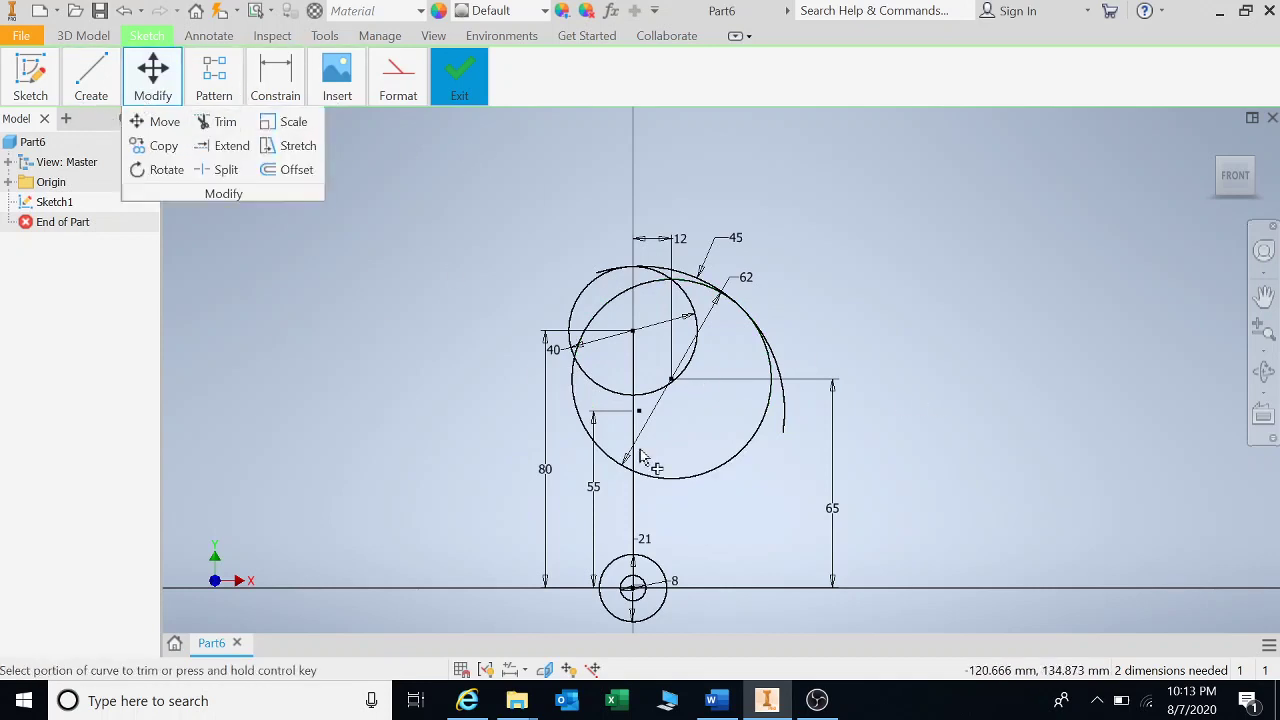
left_click(786, 425)
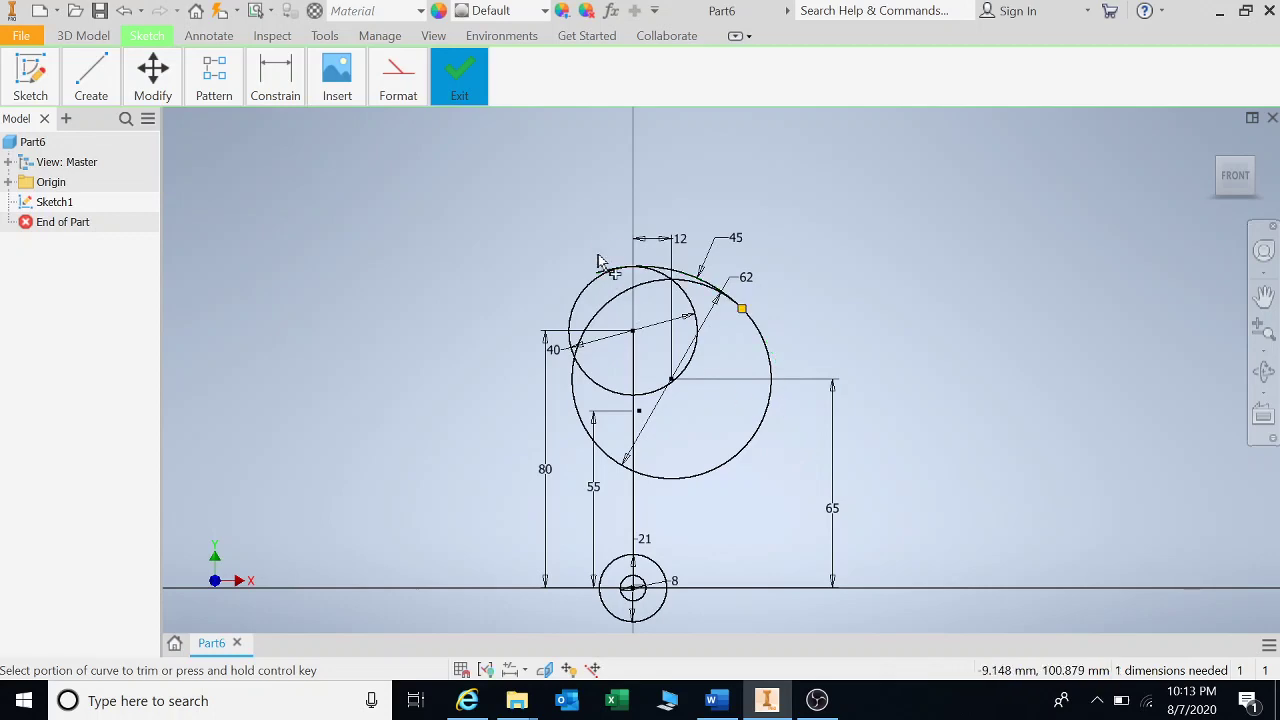
scroll(598, 260, "up", 5)
scroll(749, 623, "down", 3)
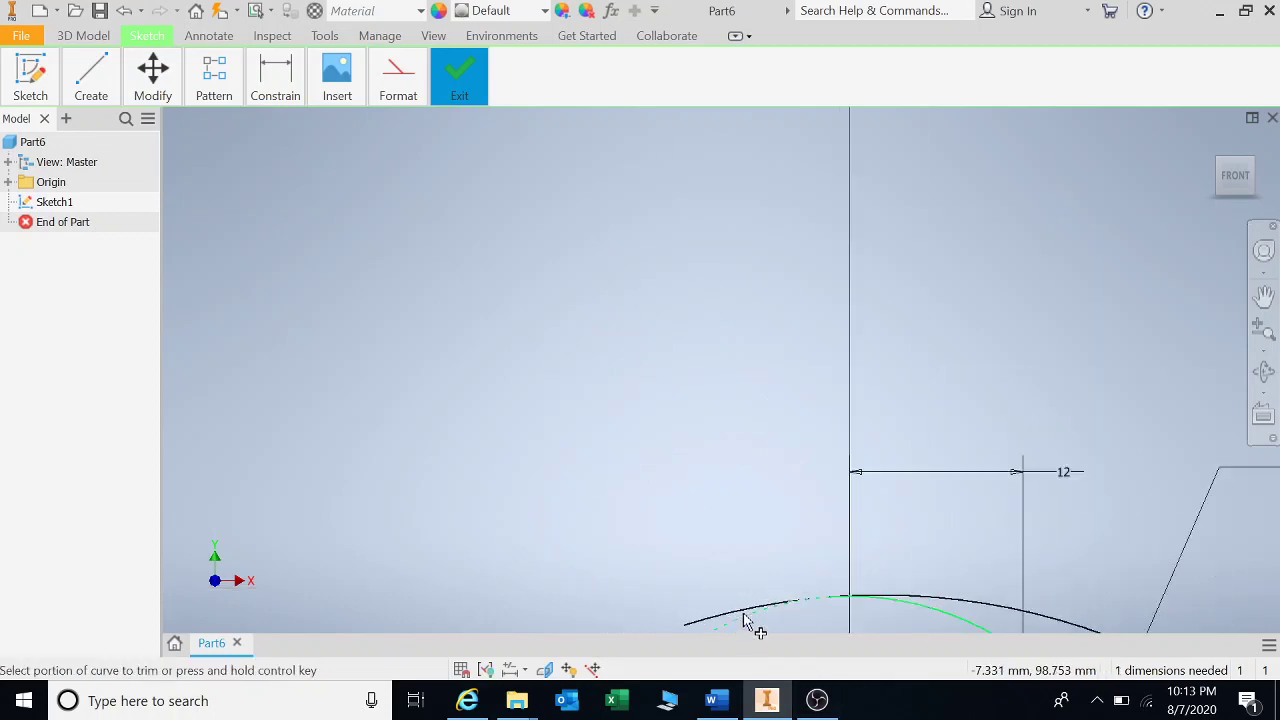
middle_click_drag(749, 623, 709, 386)
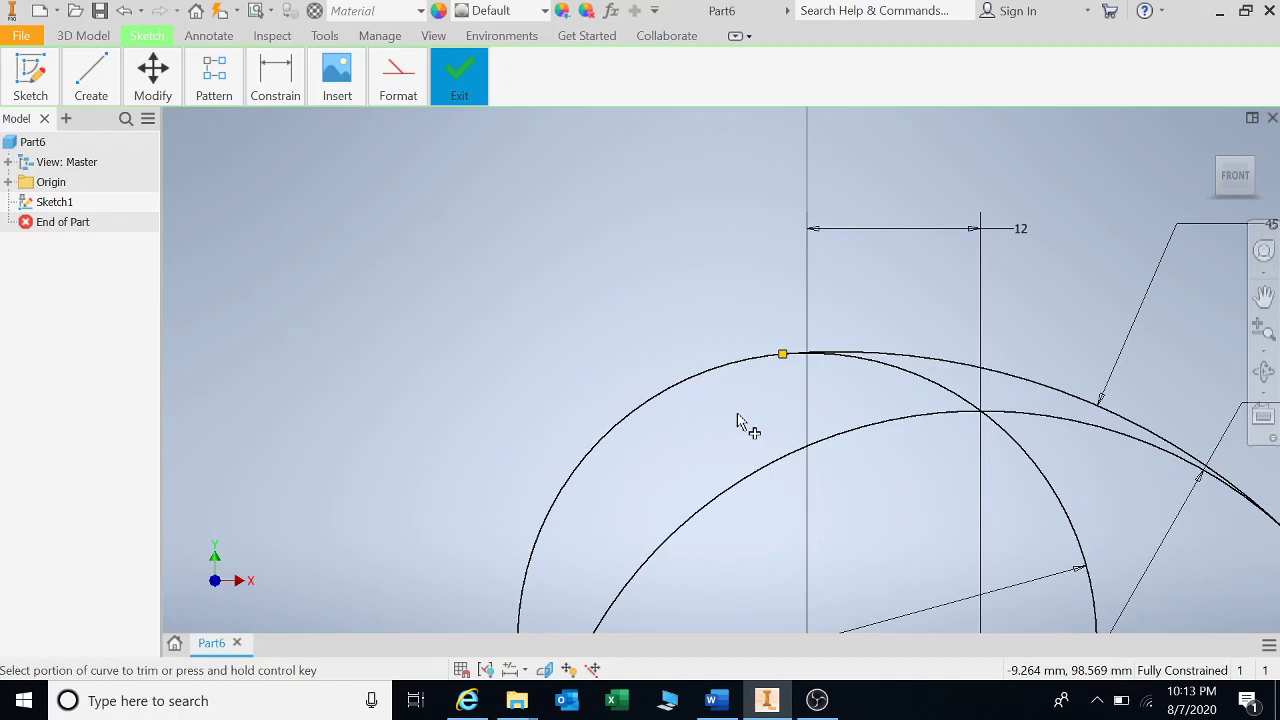
Step: Trim the inner arcs of the 40 and 62 mm circles, leaving one outer outline
scroll(740, 420, "down", 3)
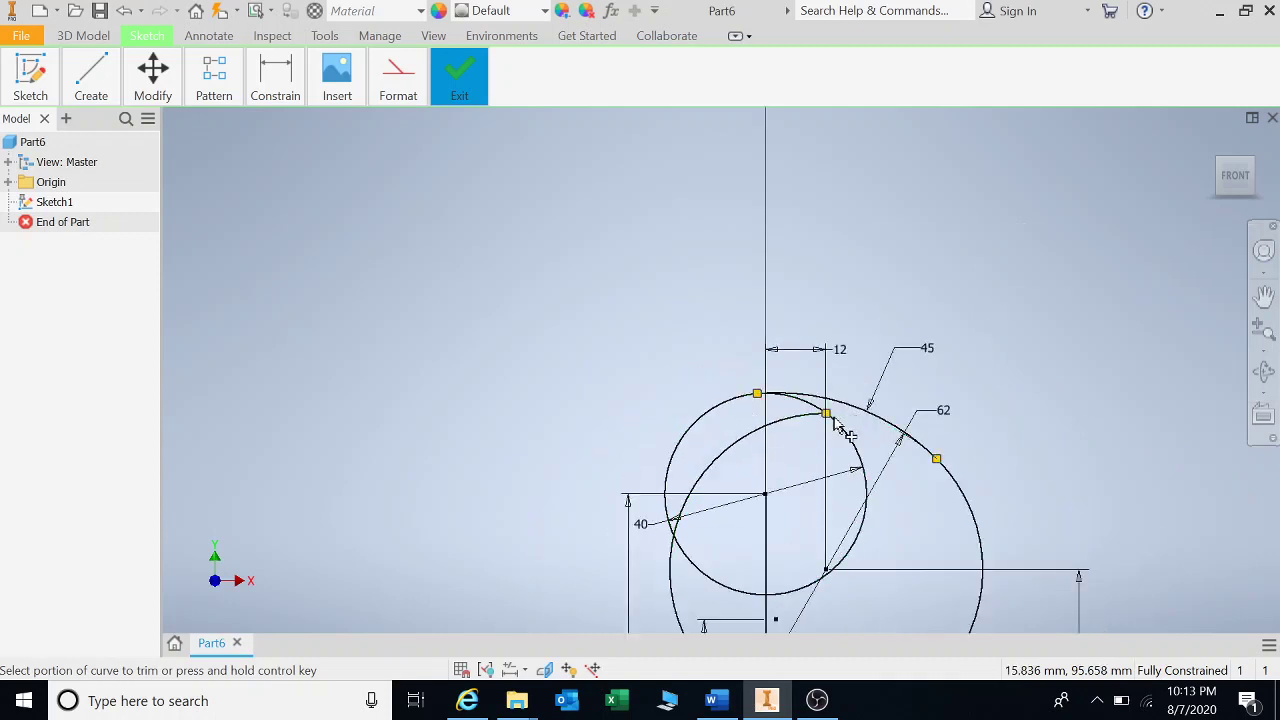
left_click(828, 420)
left_click(853, 497)
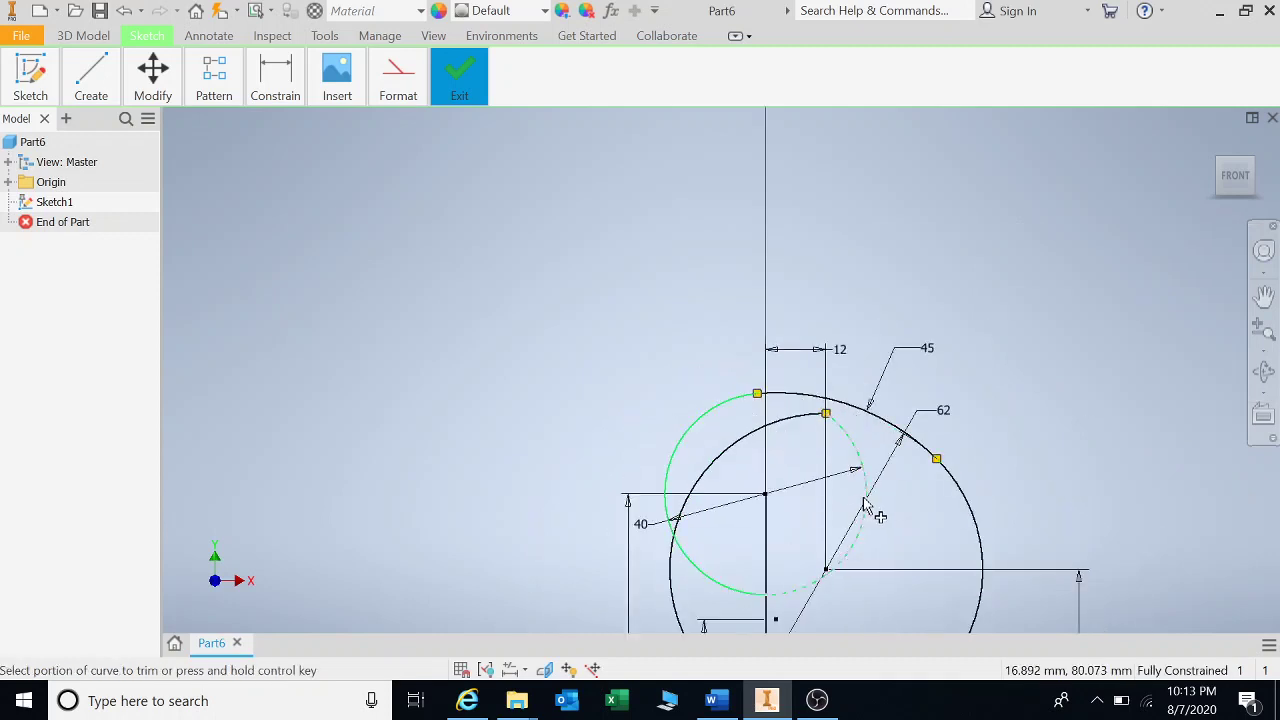
left_click(712, 476)
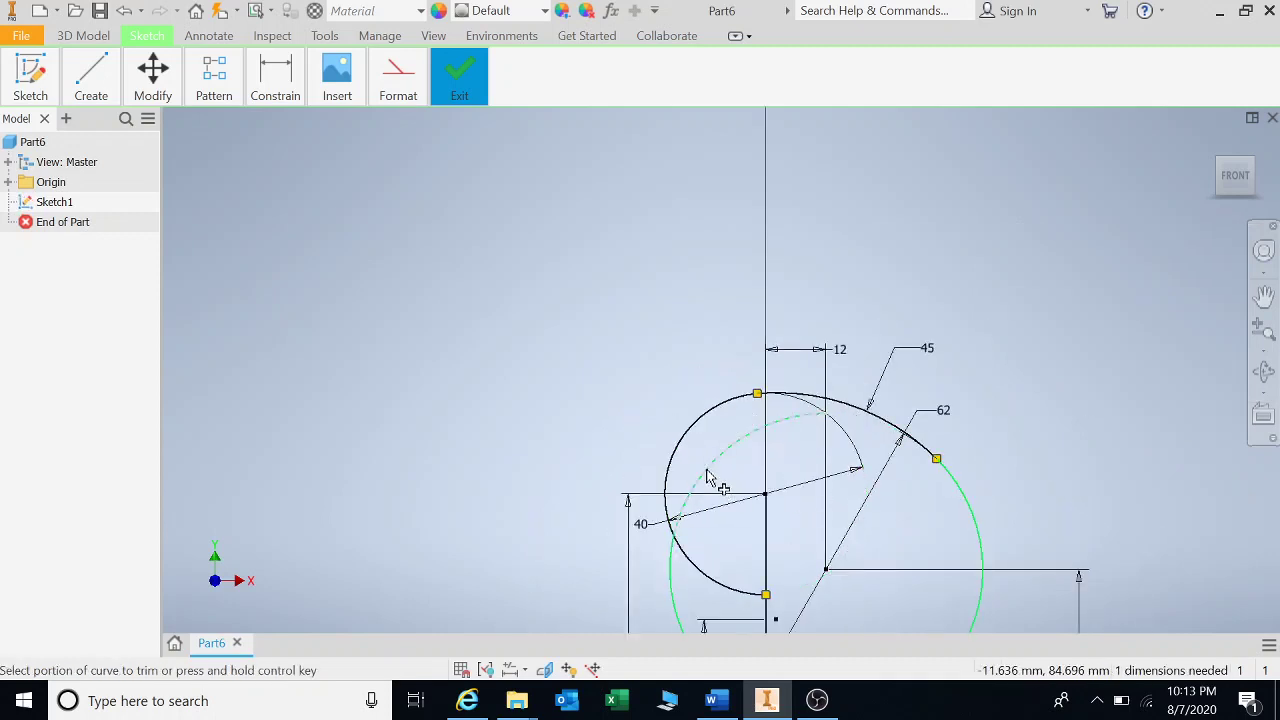
left_click(718, 585)
scroll(767, 400, "down", 2)
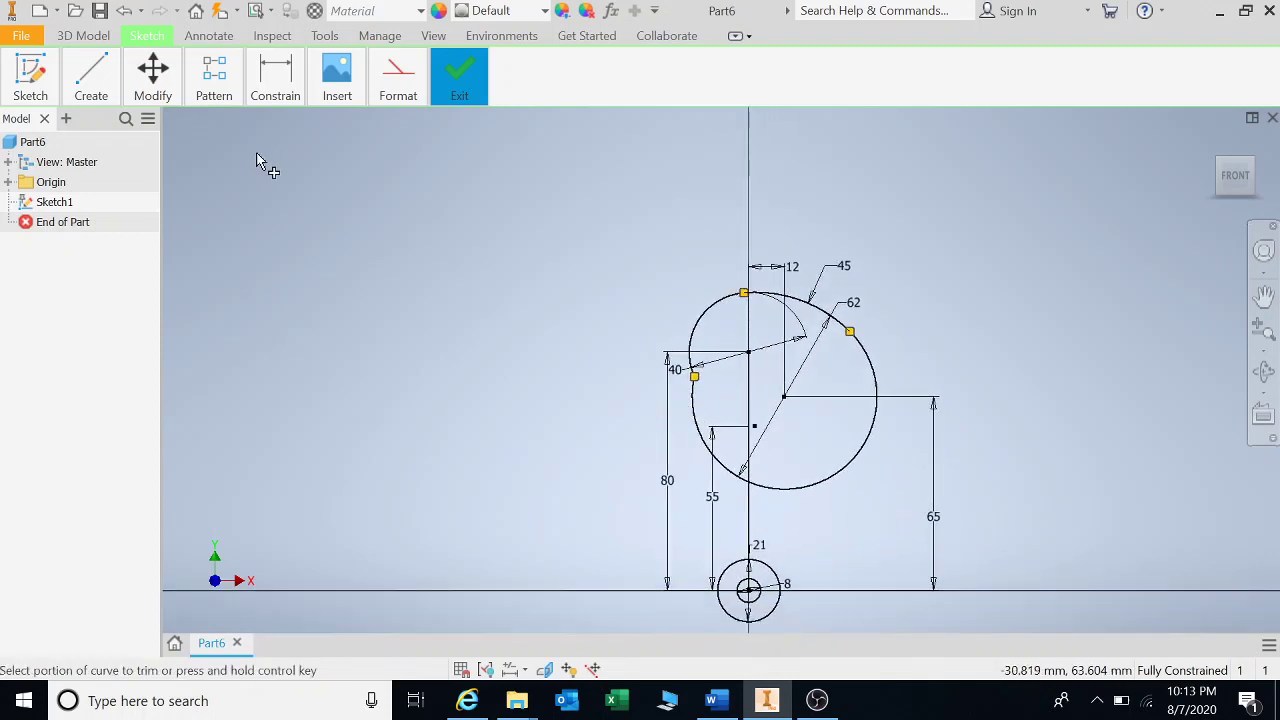
left_click(95, 96)
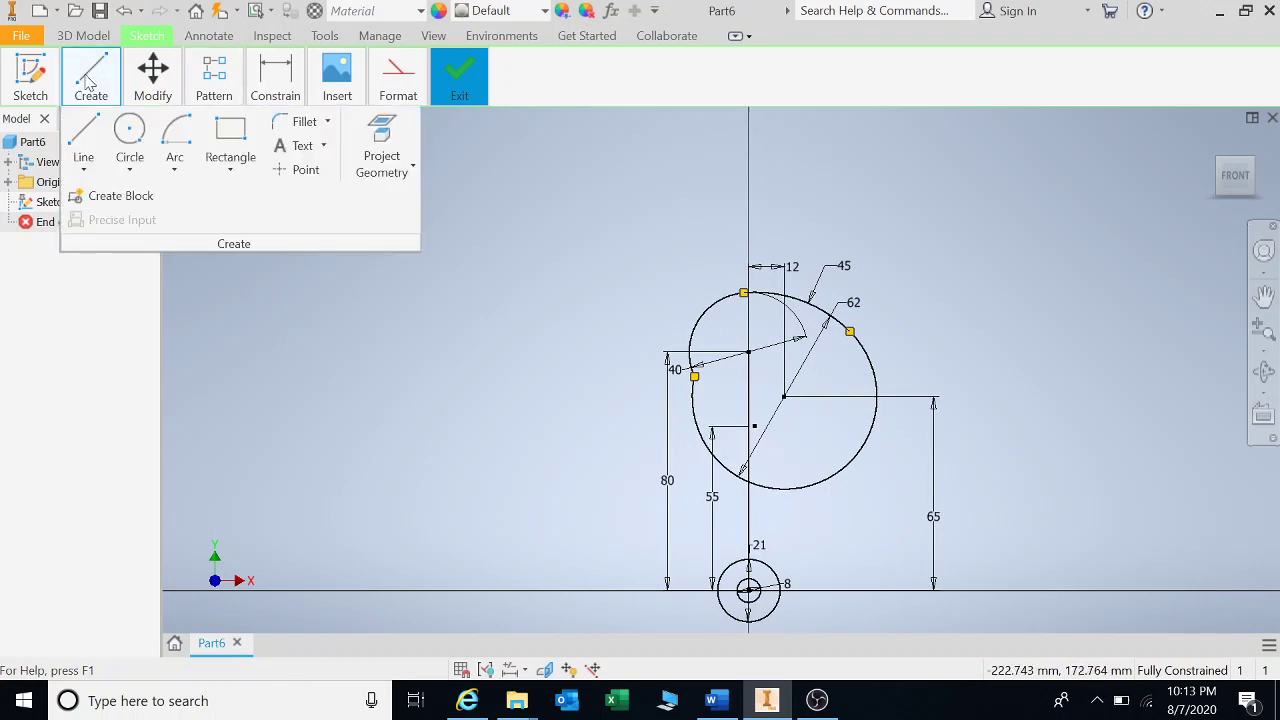
Step: Draw the right blade line down to the small hub circle
left_click(83, 133)
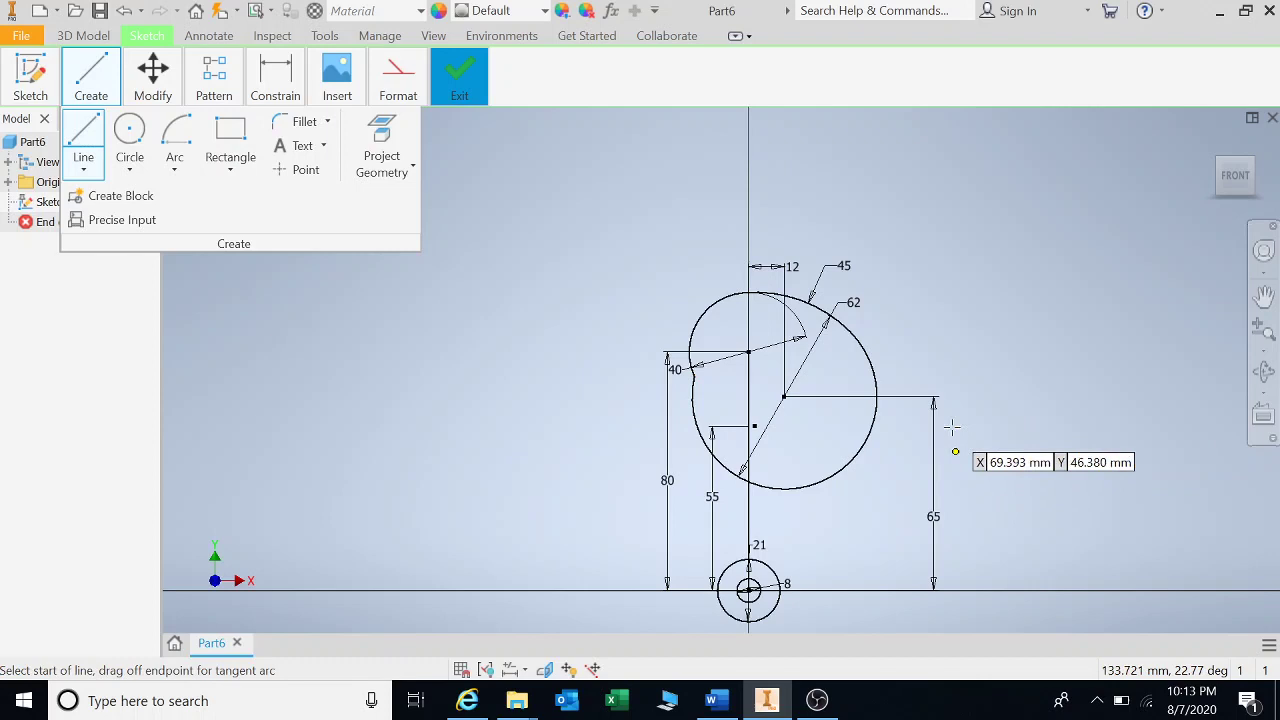
left_click(952, 351)
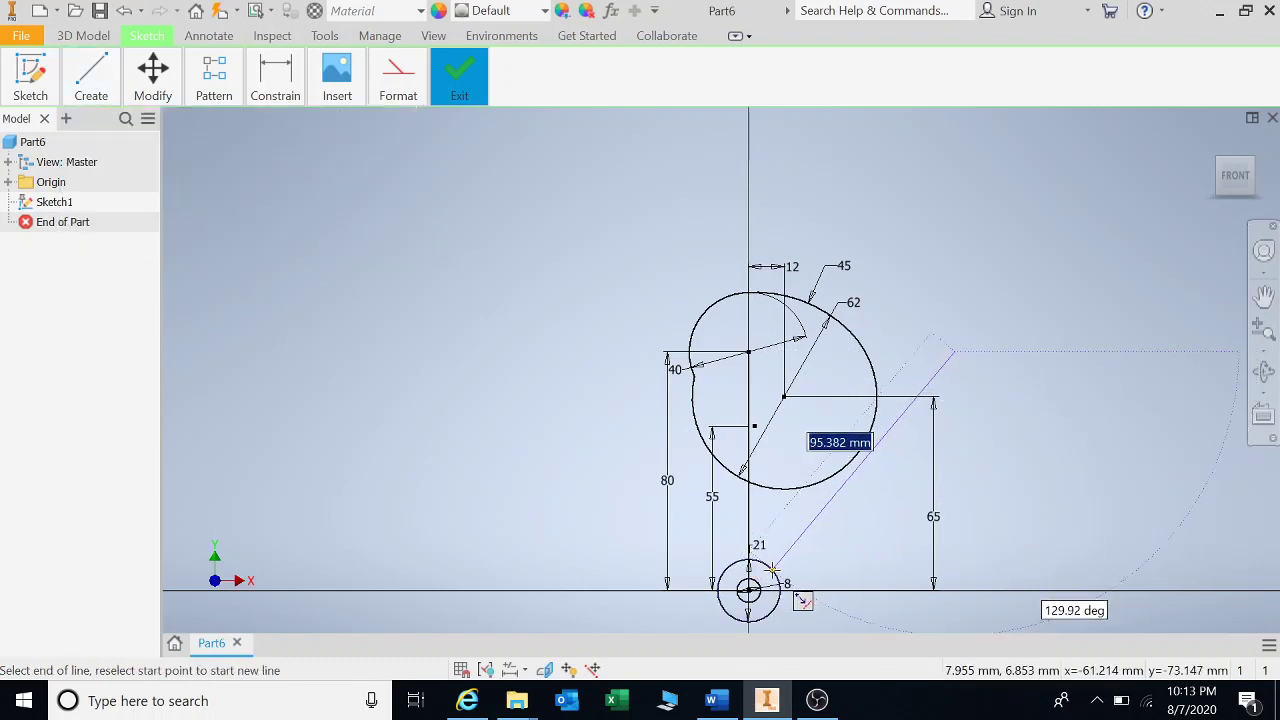
scroll(772, 570, "up", 3)
left_click(772, 568)
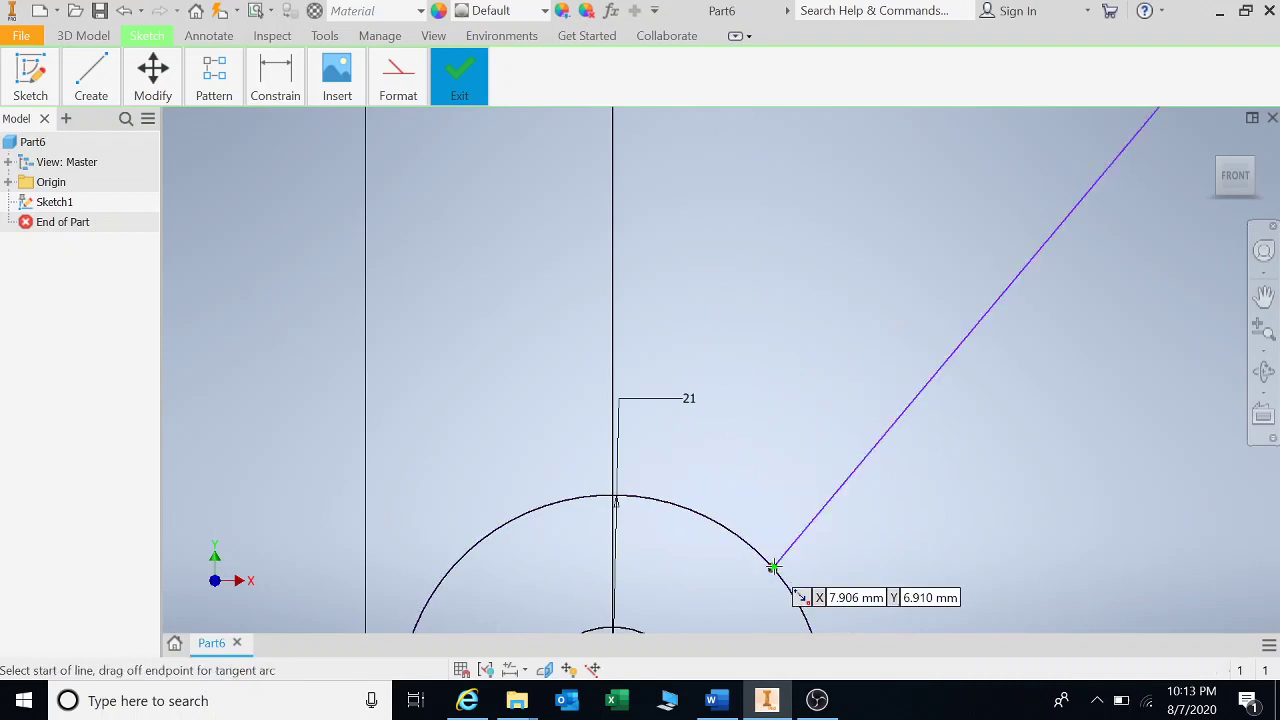
scroll(772, 568, "down", 5)
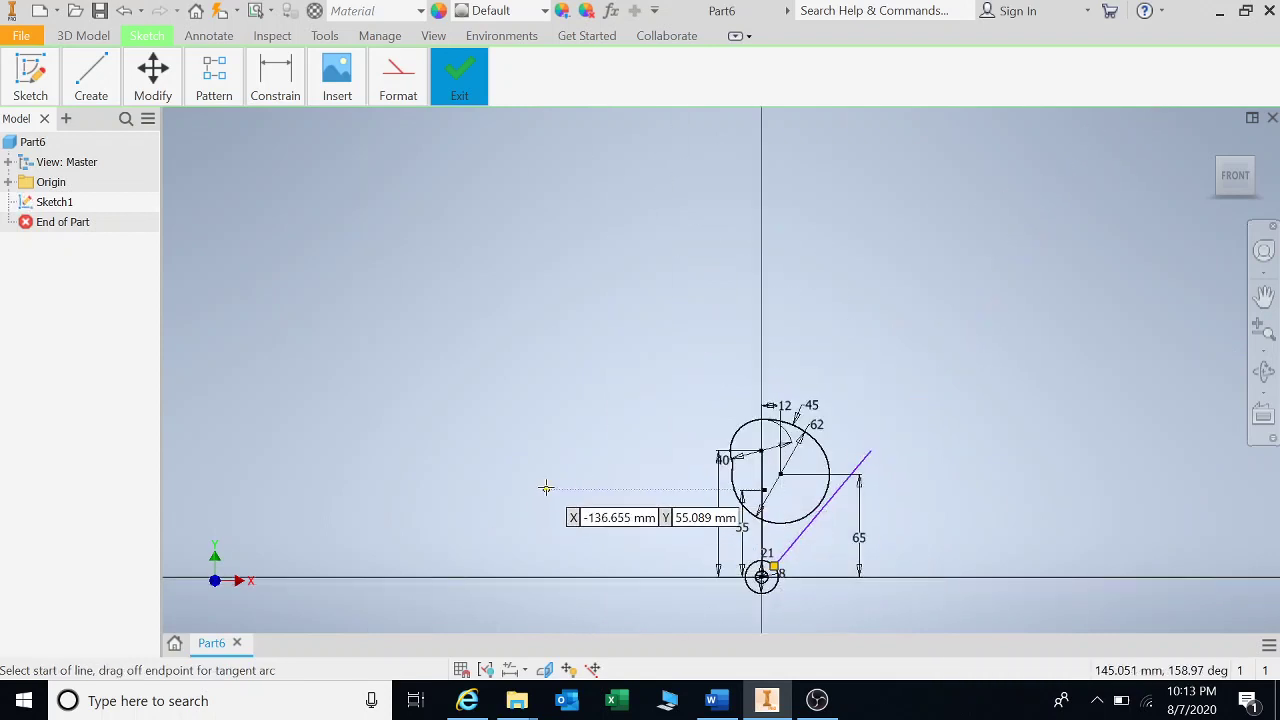
key("Escape")
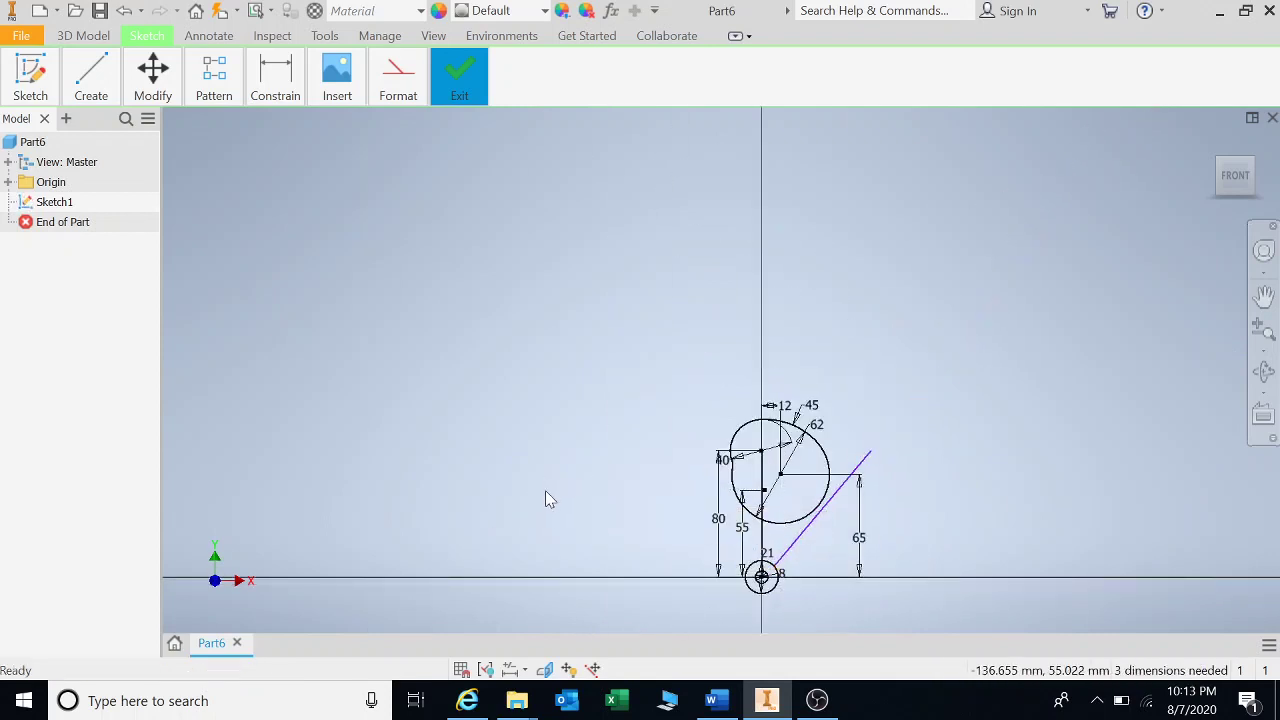
Step: Draw the left blade line from the small circle up and to the left
key("l")
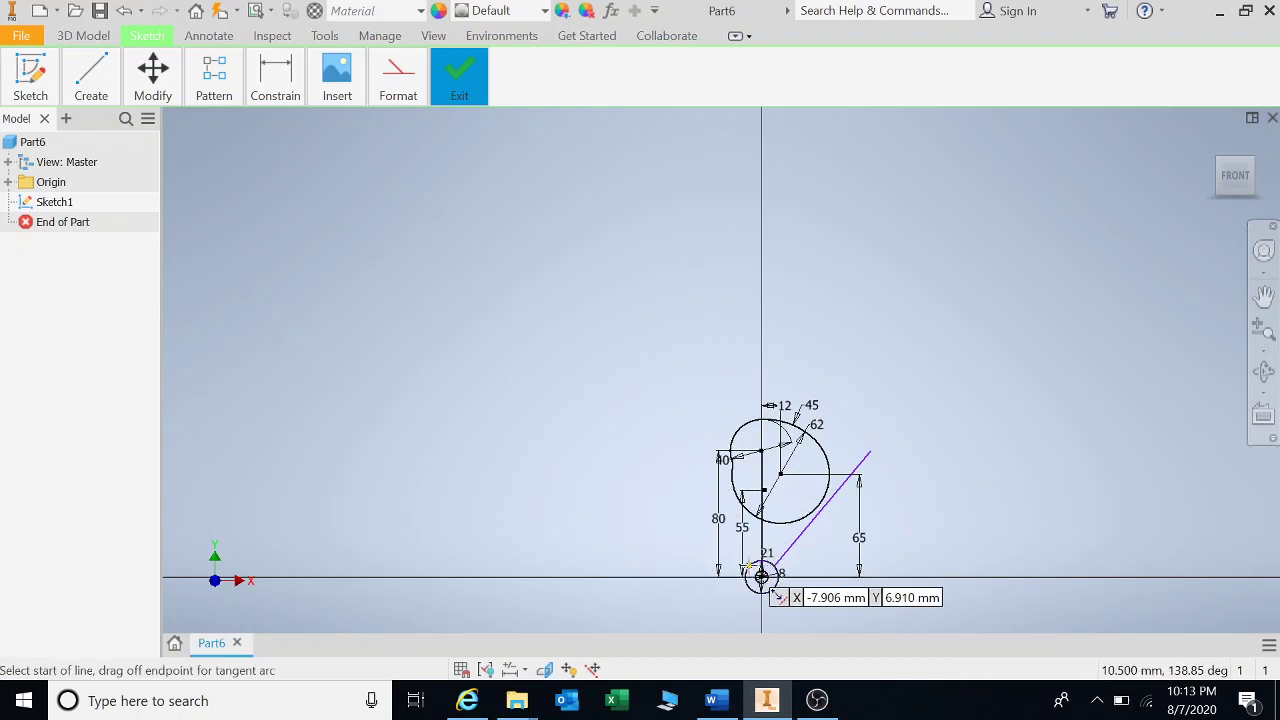
left_click(774, 592)
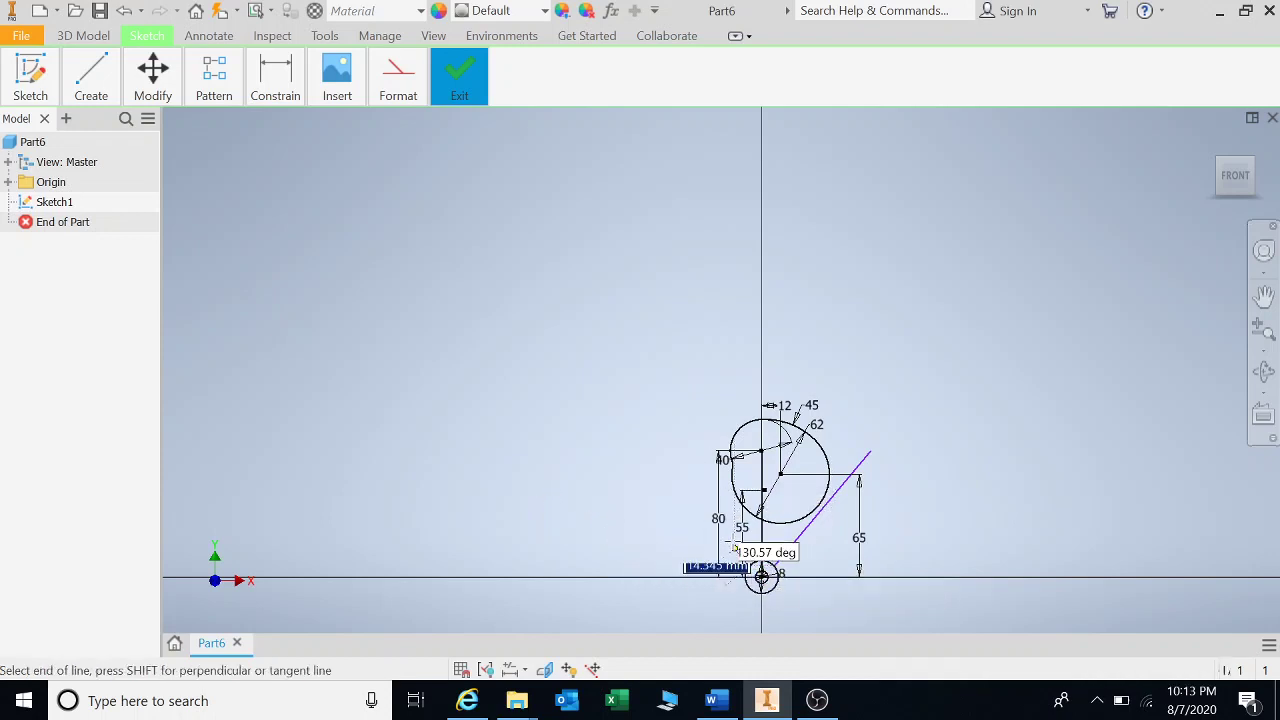
left_click(679, 380)
key("Escape")
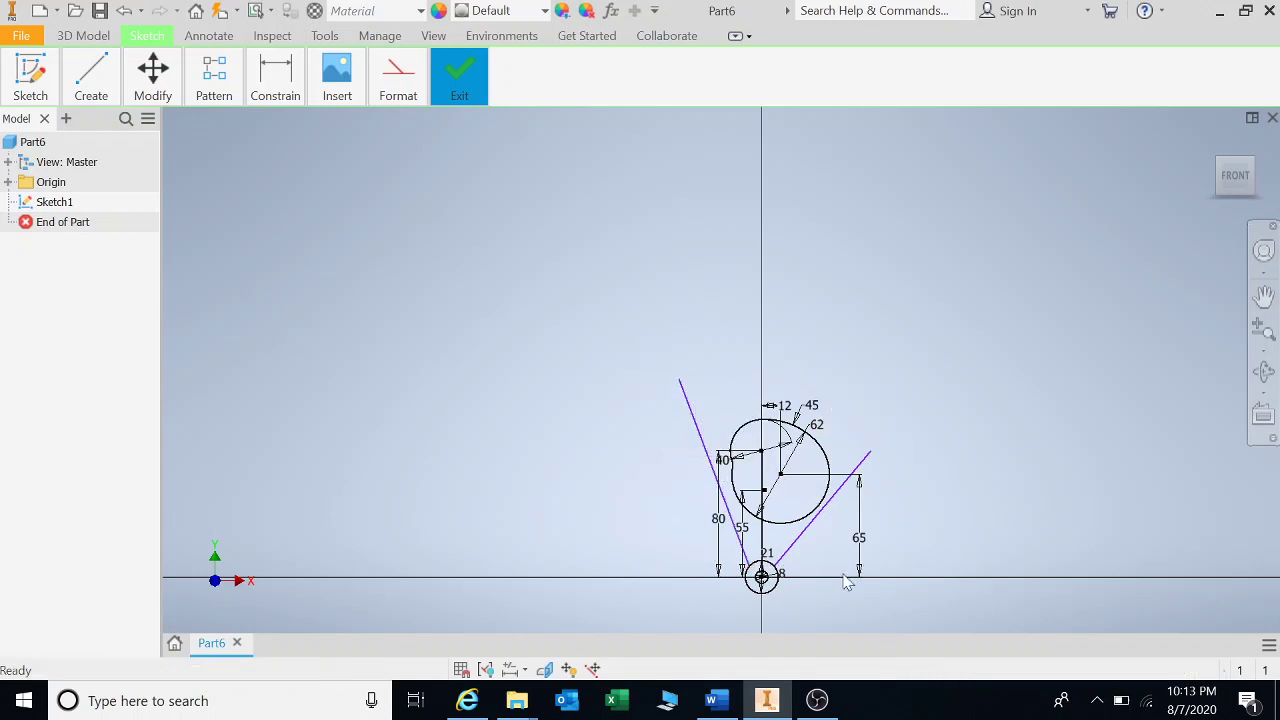
scroll(1005, 477, "up", 2)
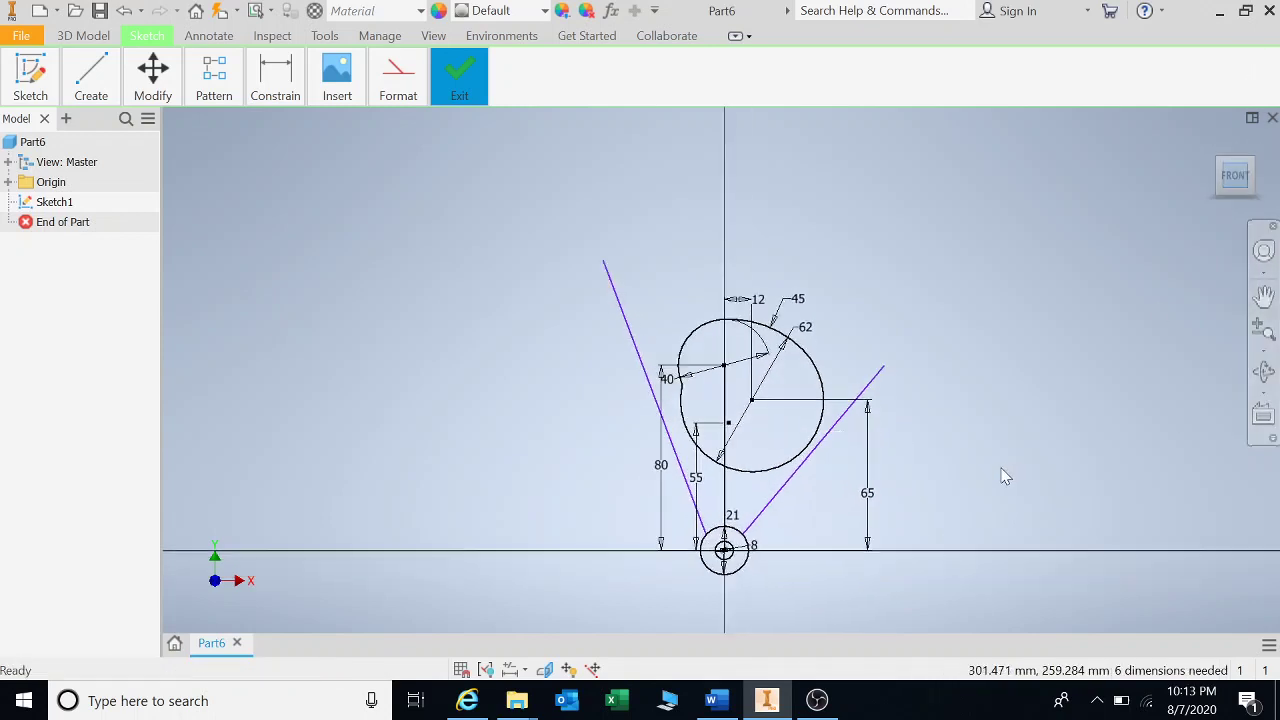
scroll(1005, 477, "up", 1)
Step: Apply Tangent constraints between the left and right lines and the large circle
left_click(276, 88)
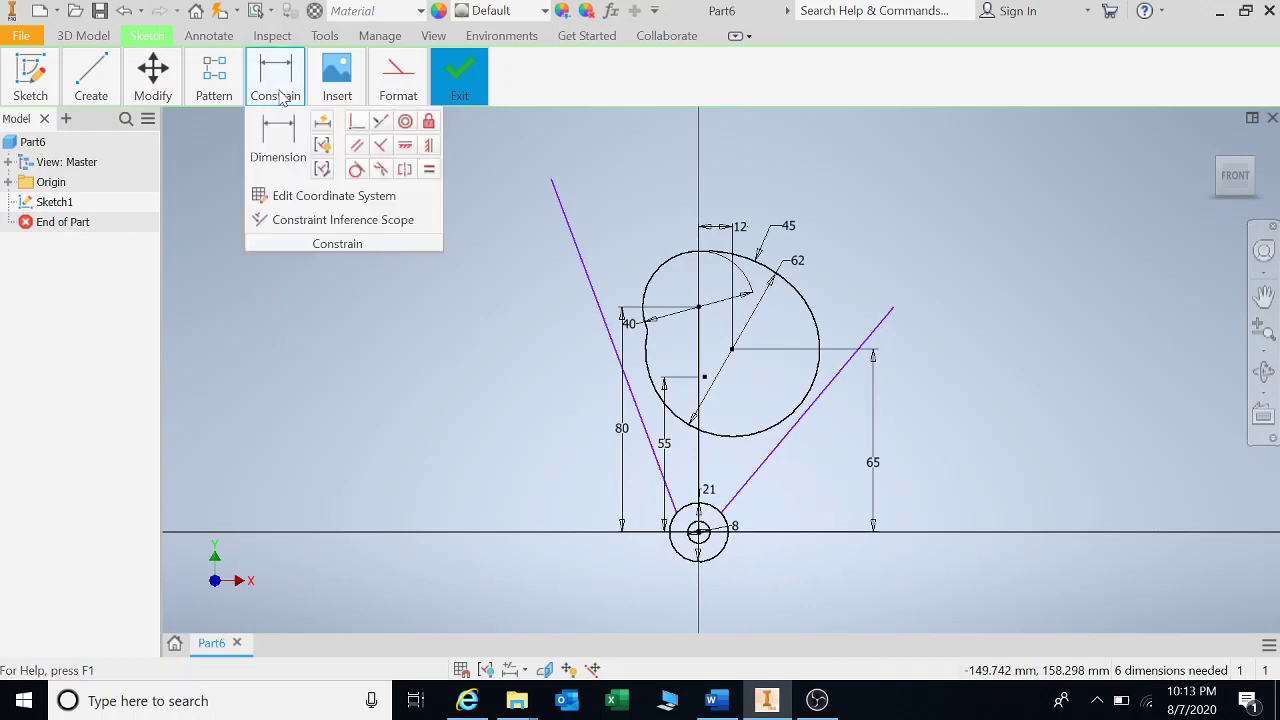
left_click(357, 169)
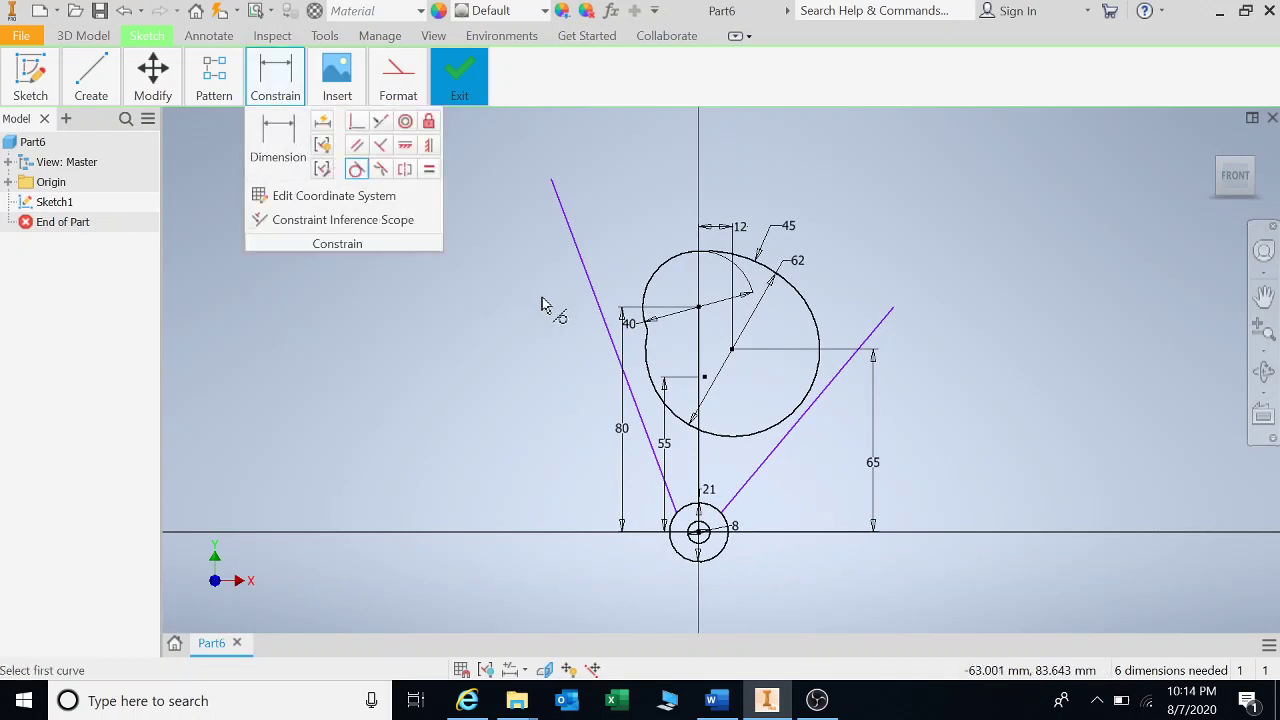
left_click(589, 285)
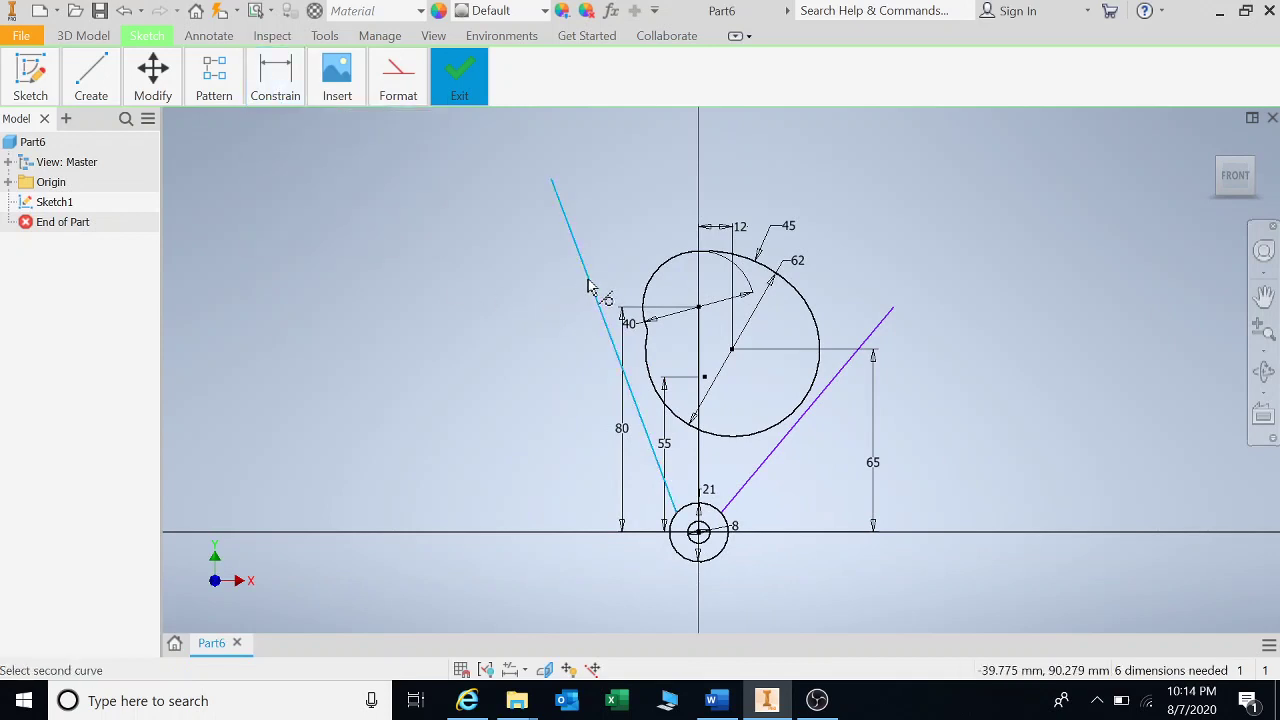
left_click(652, 290)
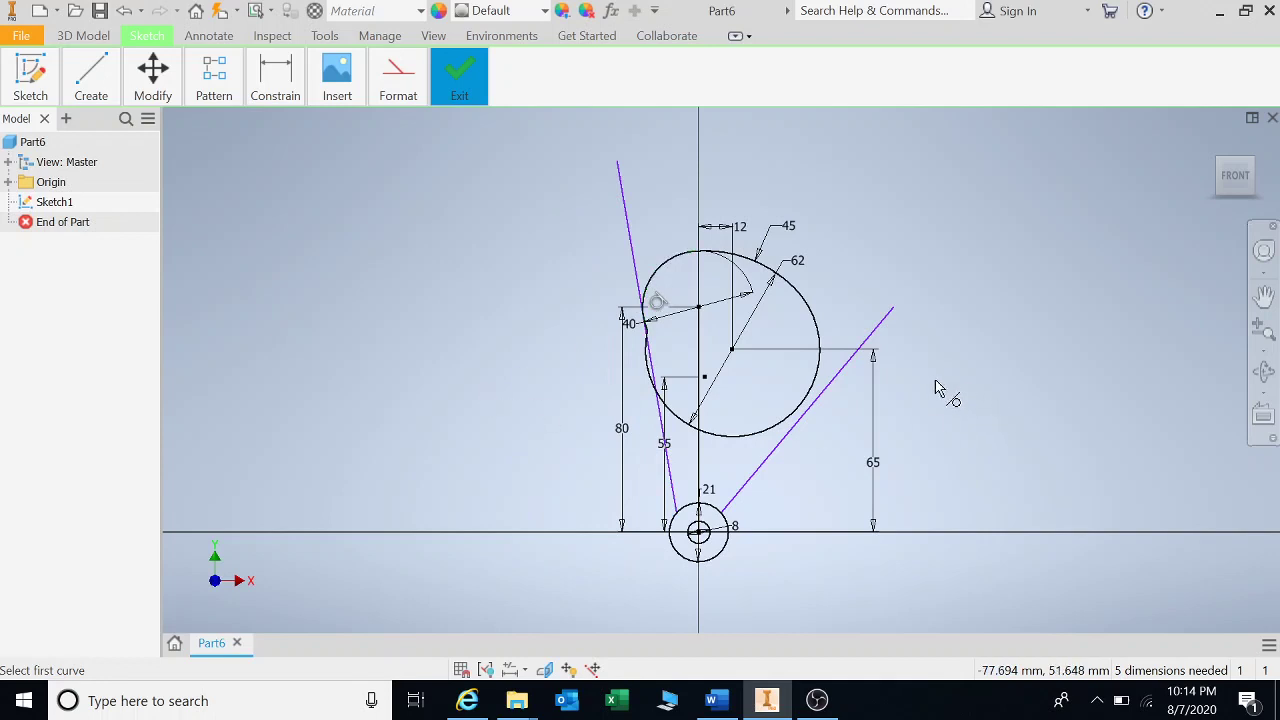
left_click(889, 336)
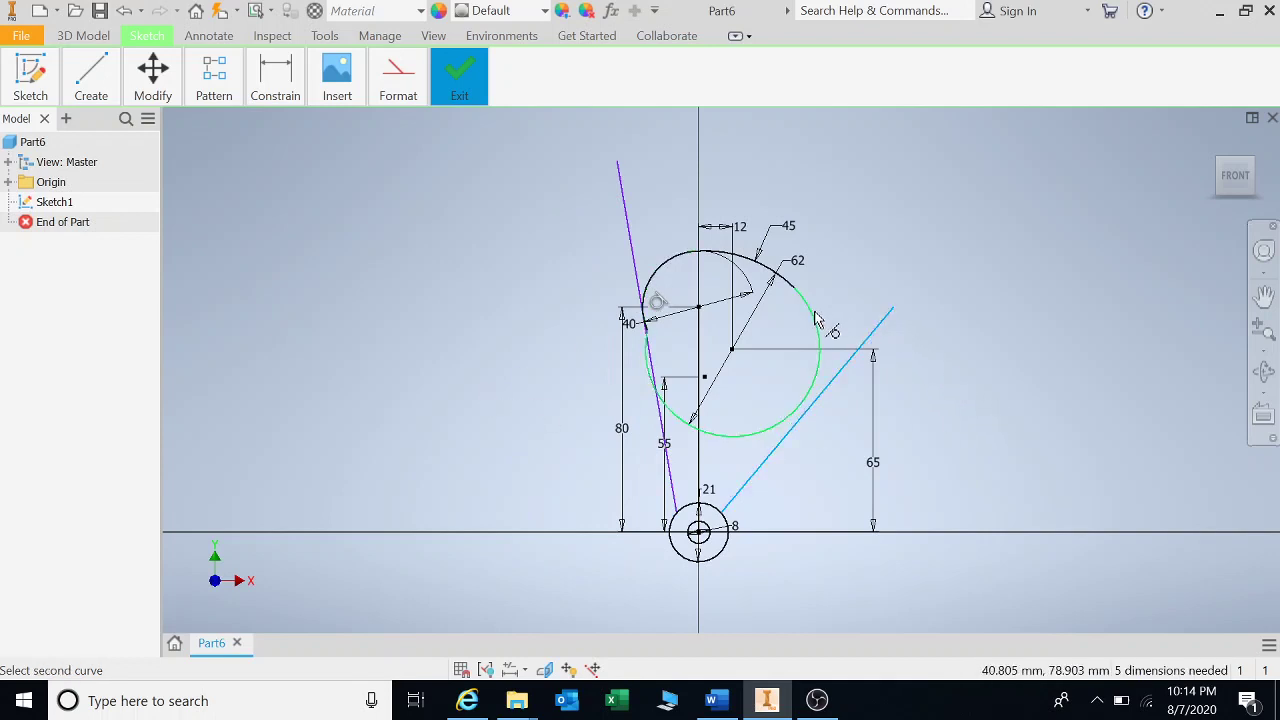
left_click(815, 318)
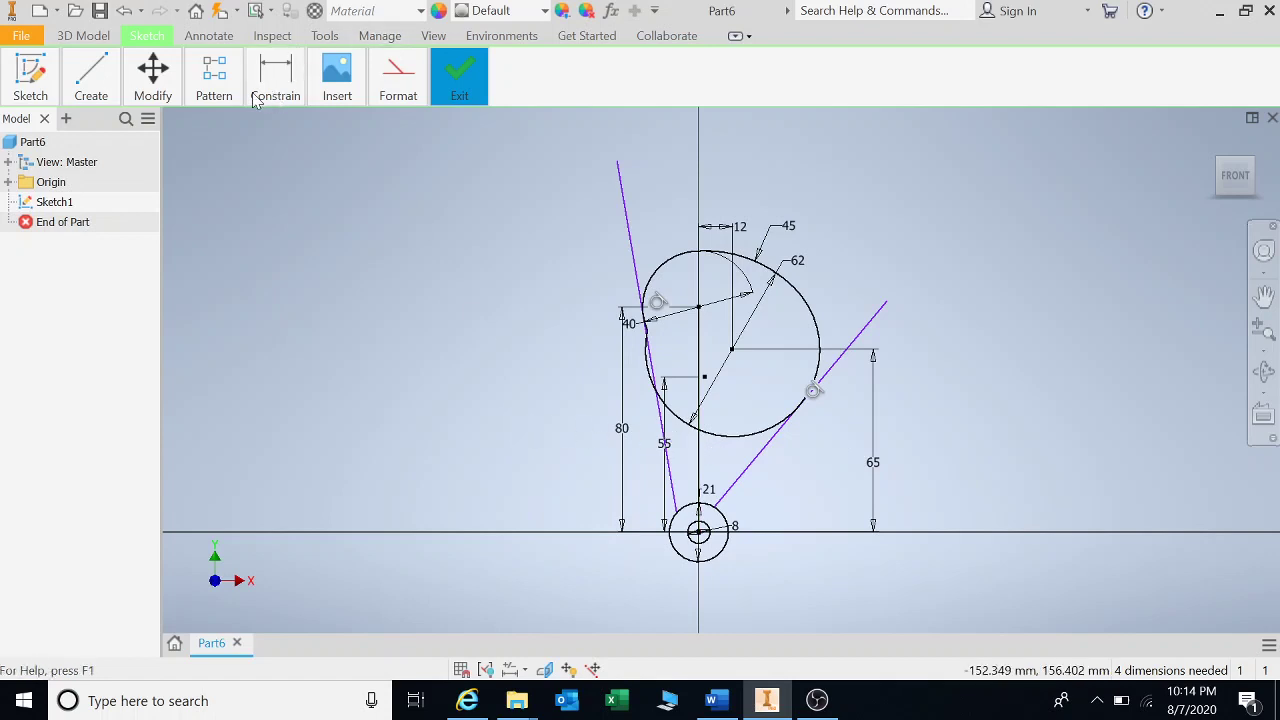
mouse_move(203, 90)
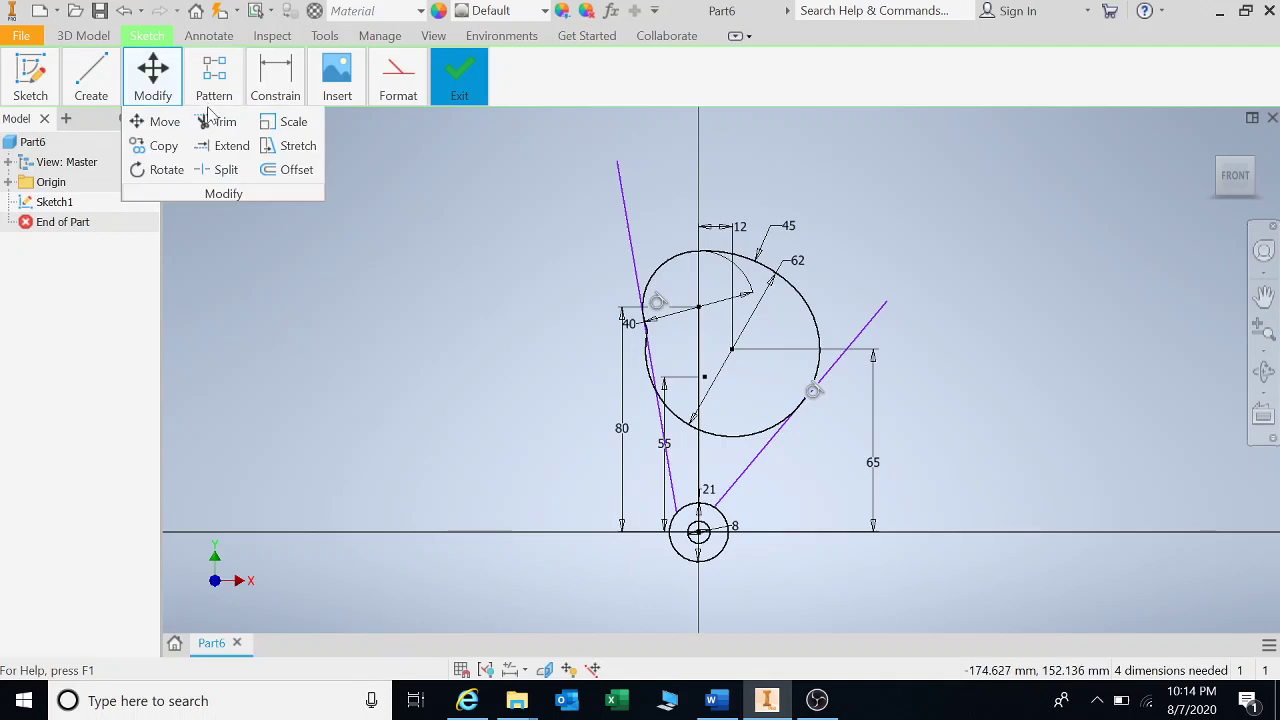
Step: Trim the left line's overhang above the circle and an unneeded arc
left_click(218, 121)
left_click(632, 268)
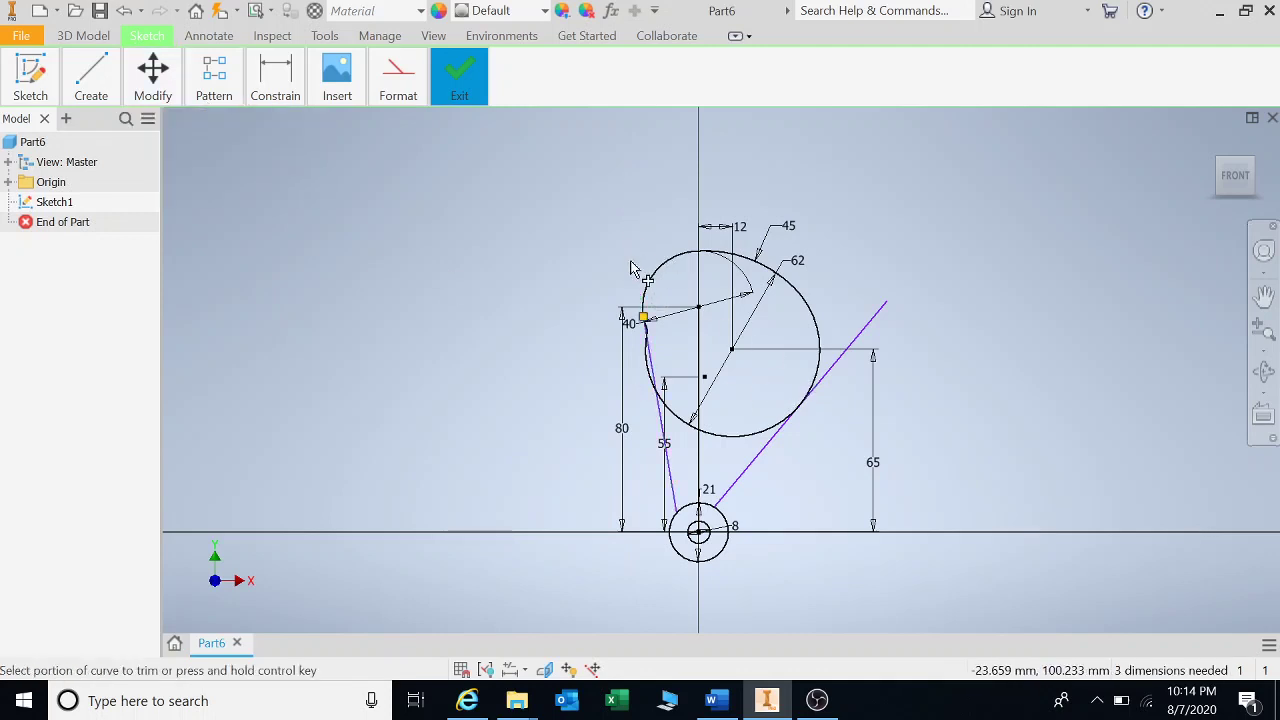
scroll(636, 330, "up", 5)
left_click(659, 335)
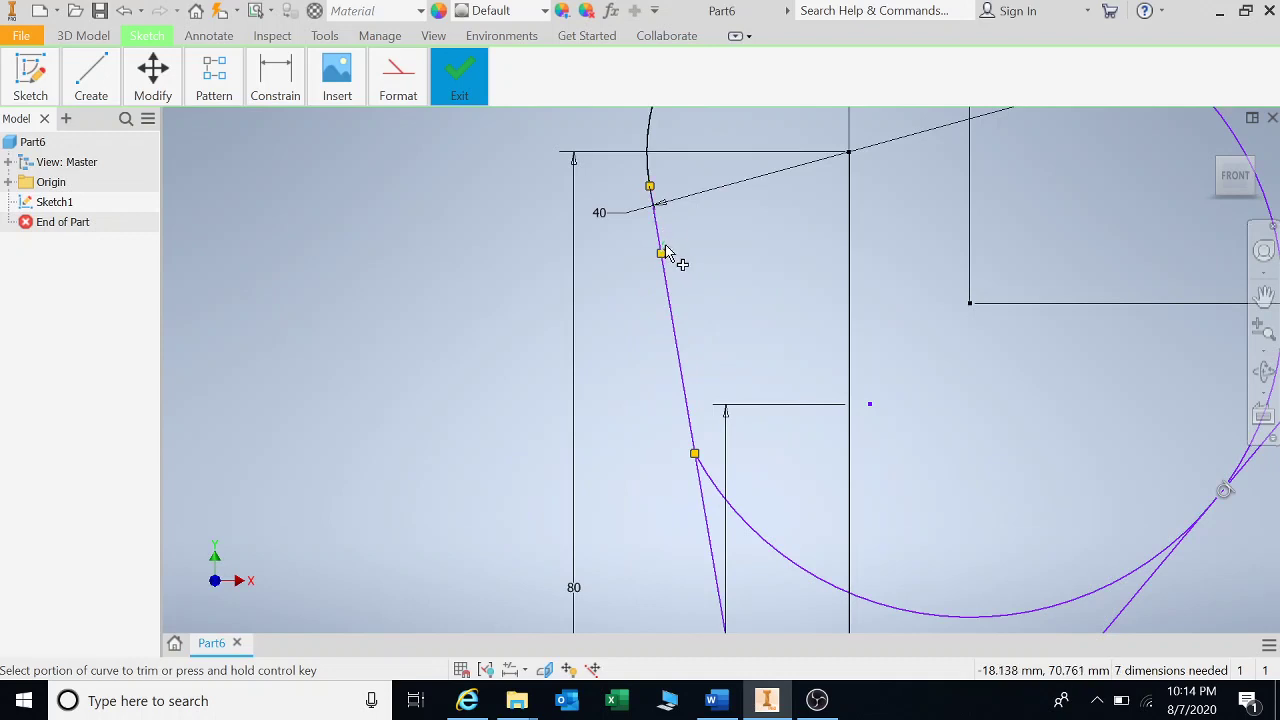
scroll(665, 253, "up", 5)
scroll(668, 278, "down", 5)
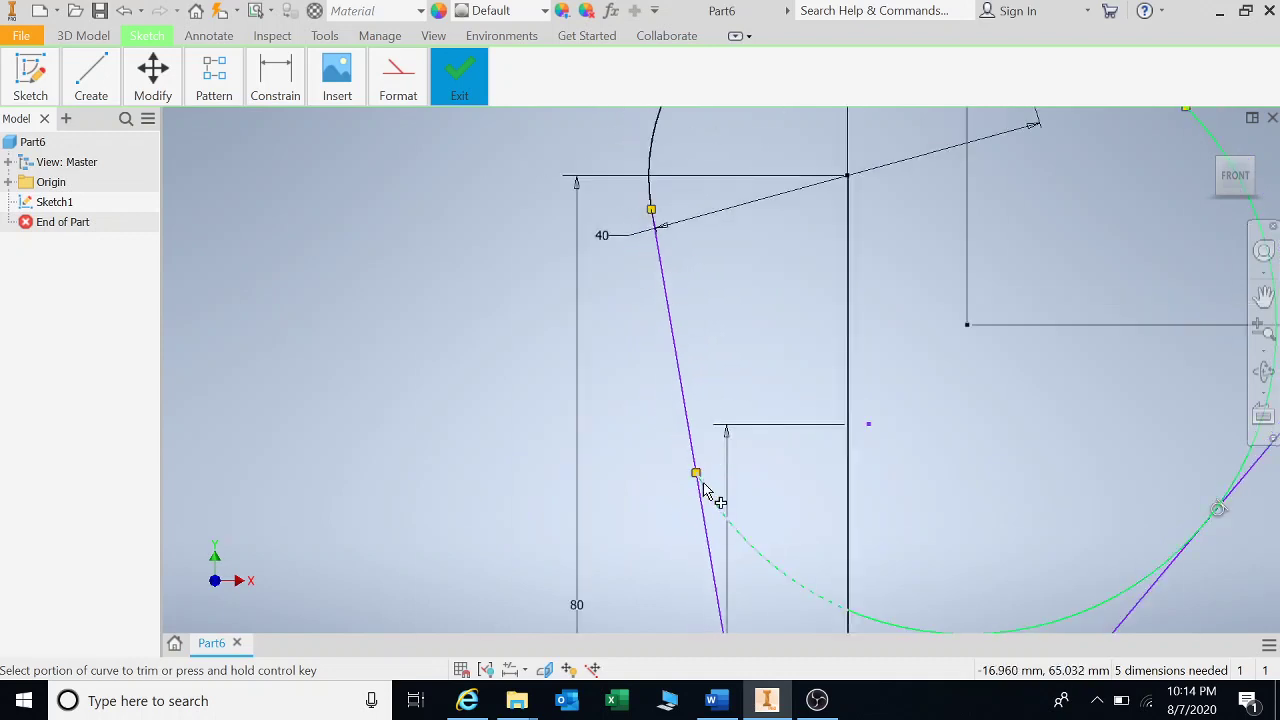
scroll(711, 495, "down", 8)
scroll(851, 493, "up", 8)
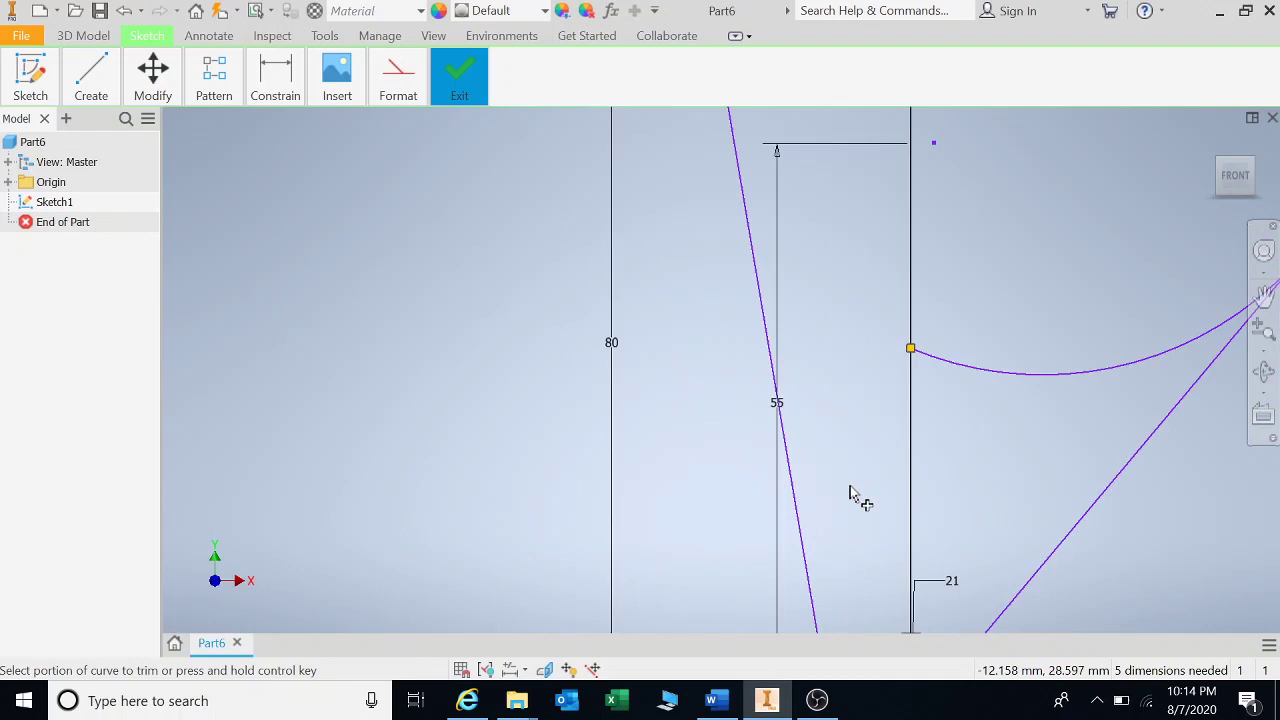
Step: Trim the lower arc and the right line's end, then adjust its hub-circle junction
left_click(1075, 377)
scroll(1068, 372, "down", 6)
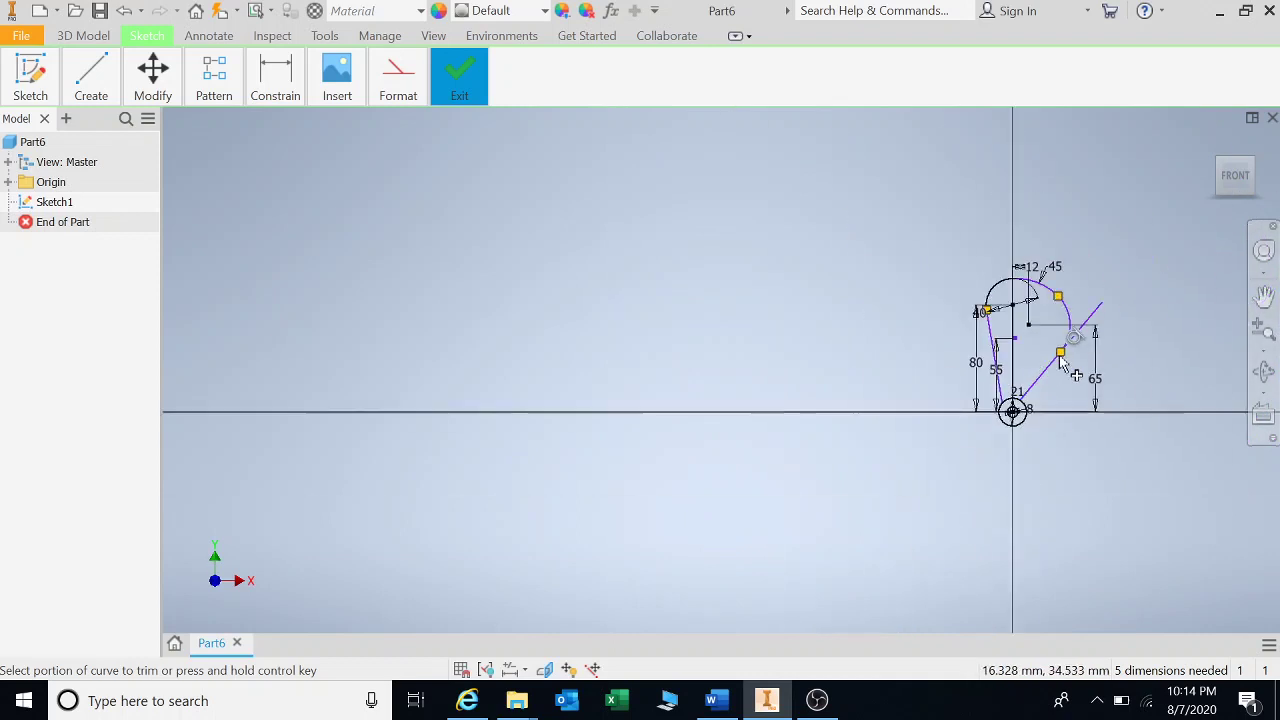
scroll(1062, 362, "up", 4)
left_click(1088, 265)
scroll(838, 300, "down", 5)
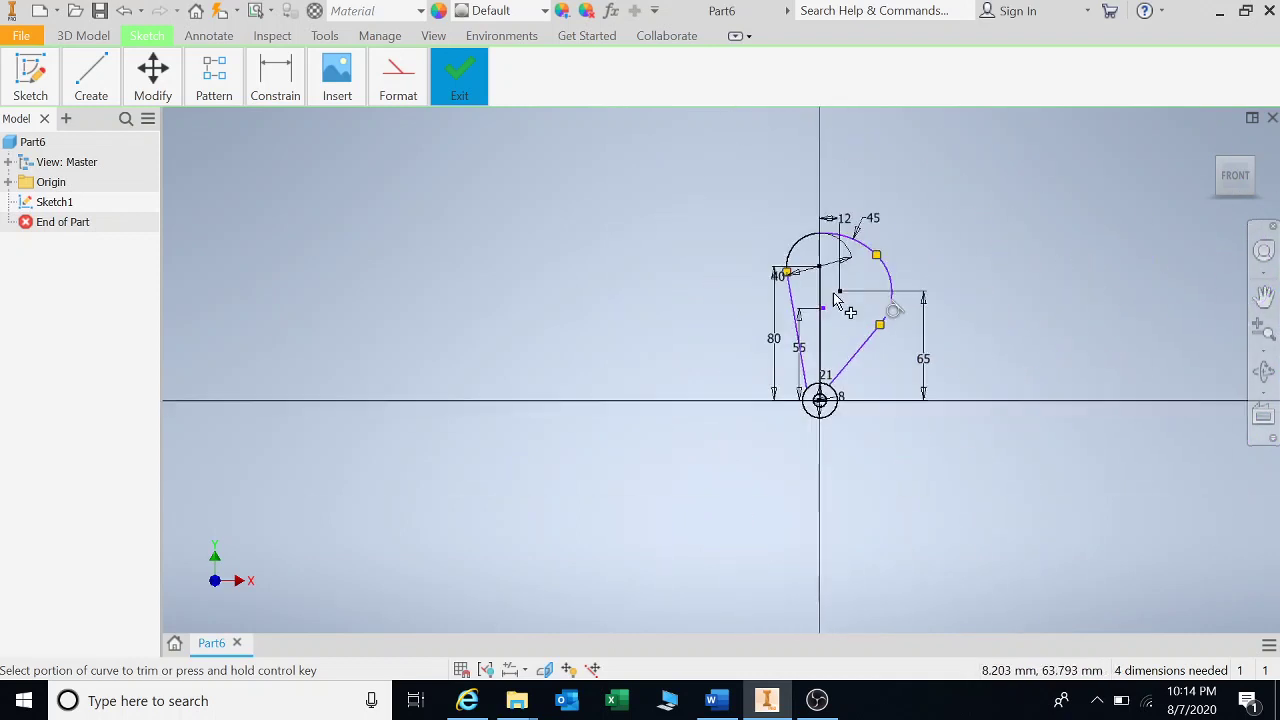
scroll(851, 321, "up", 3)
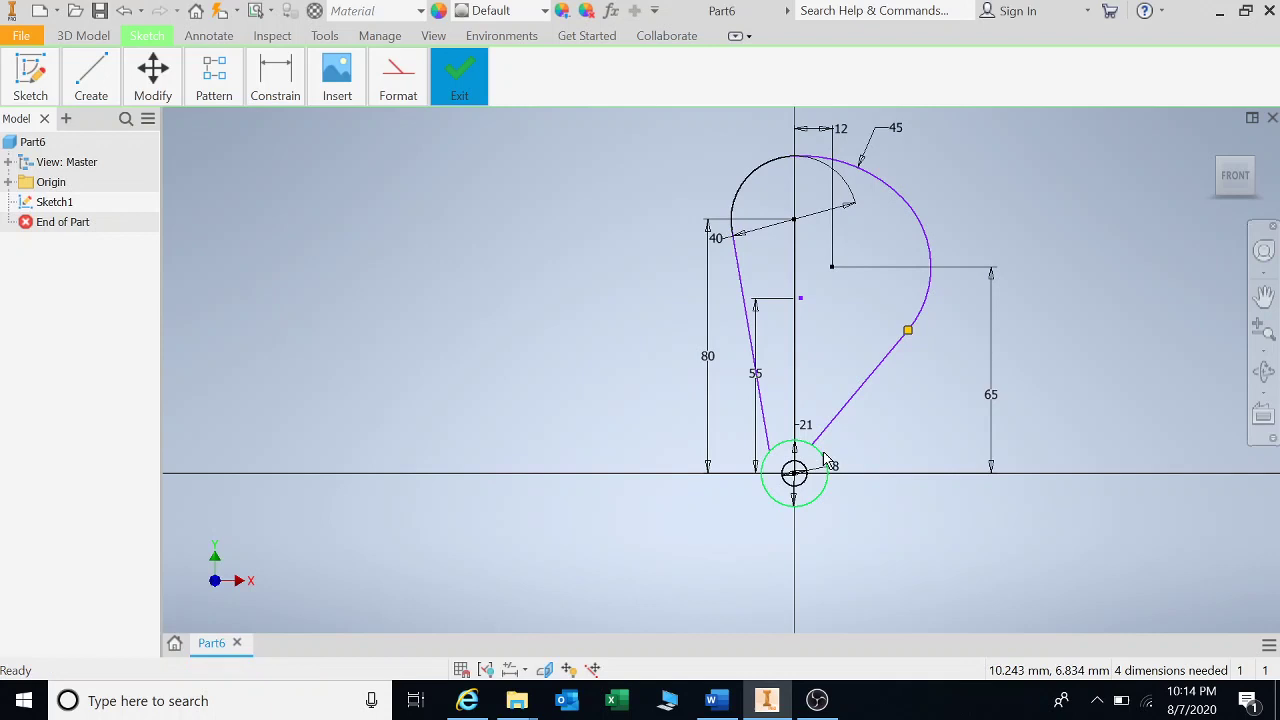
left_click_drag(816, 452, 824, 455)
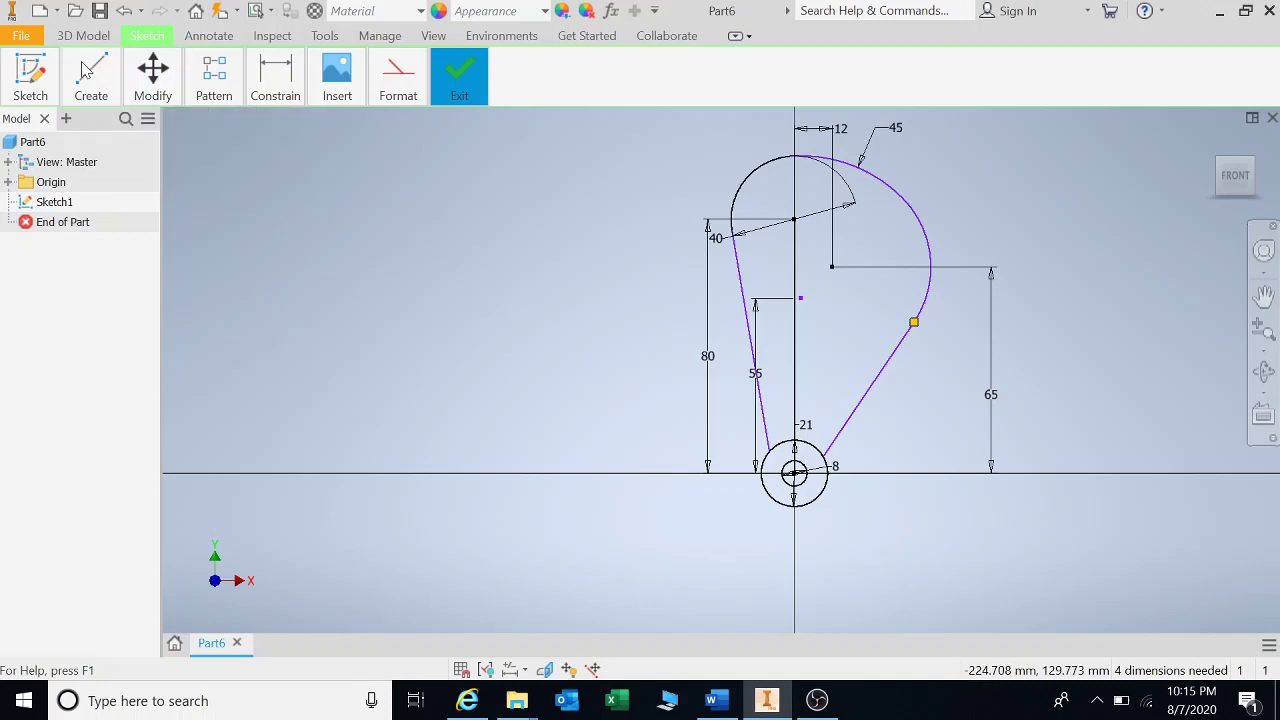
Step: Draw two short lines from each side line's end on the 21 mm hub circle to its centre
mouse_move(118, 85)
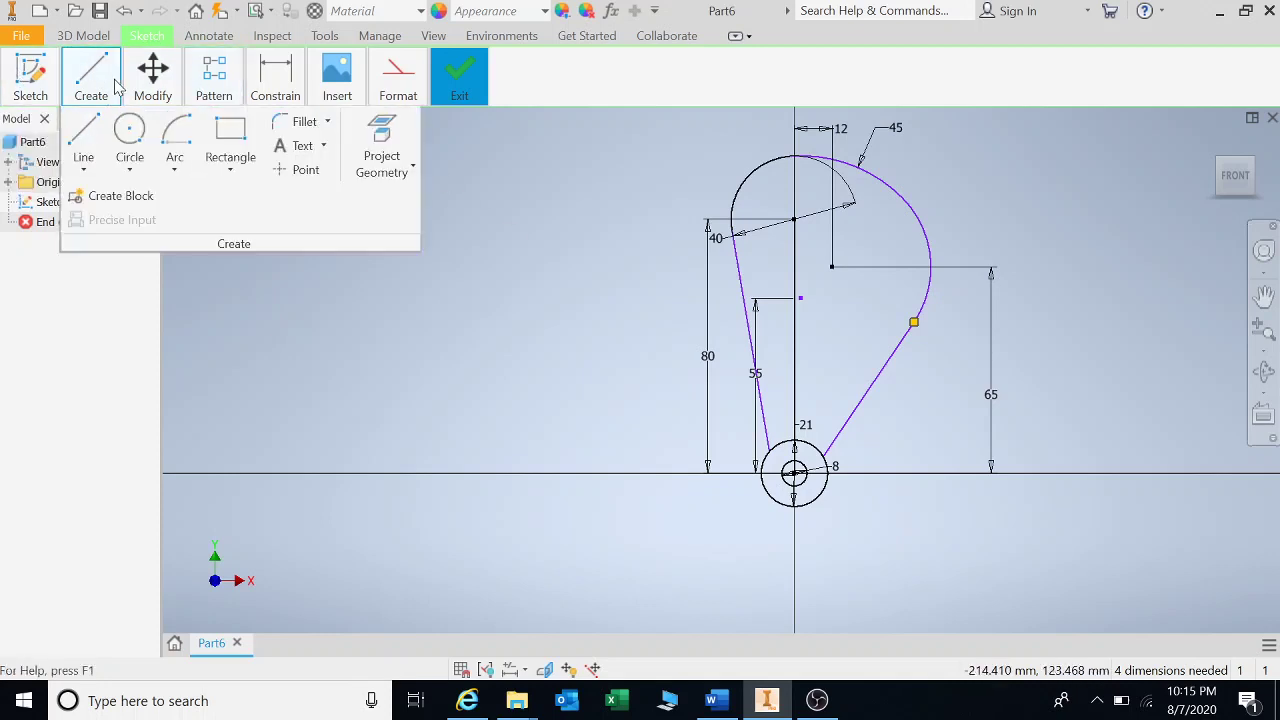
left_click(83, 135)
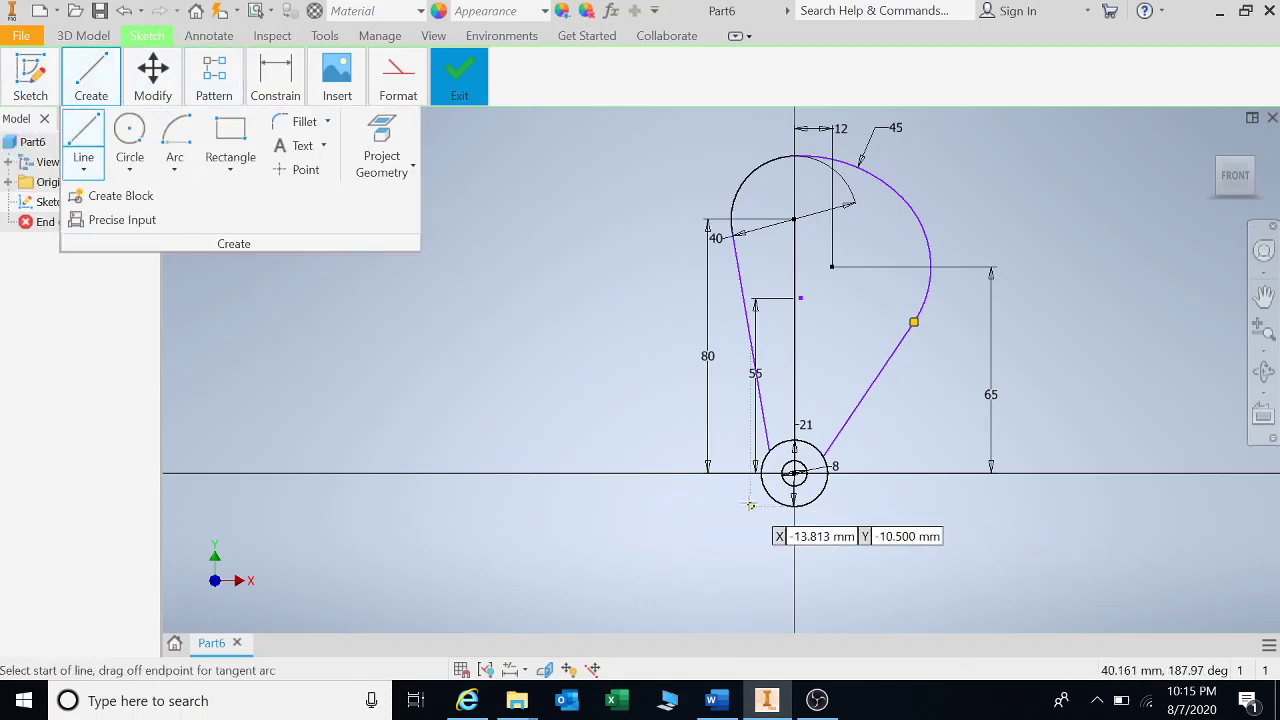
scroll(751, 480, "up", 5)
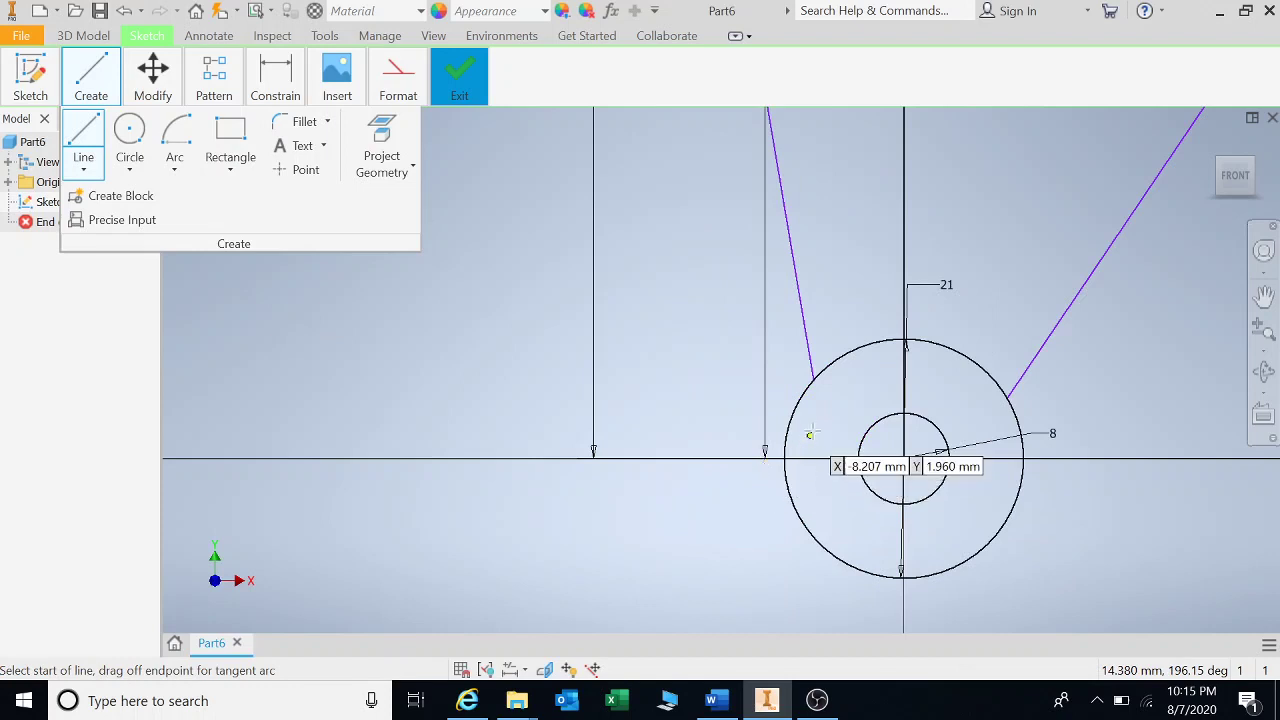
left_click(813, 378)
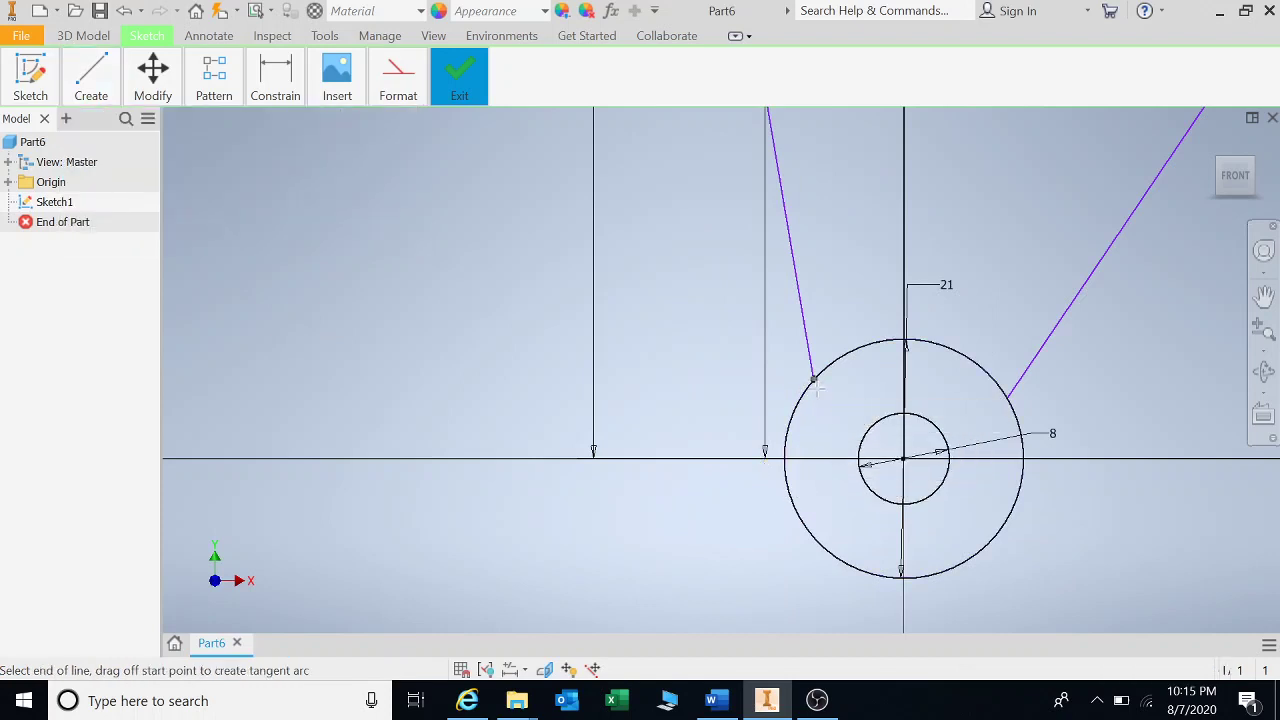
double_click(903, 458)
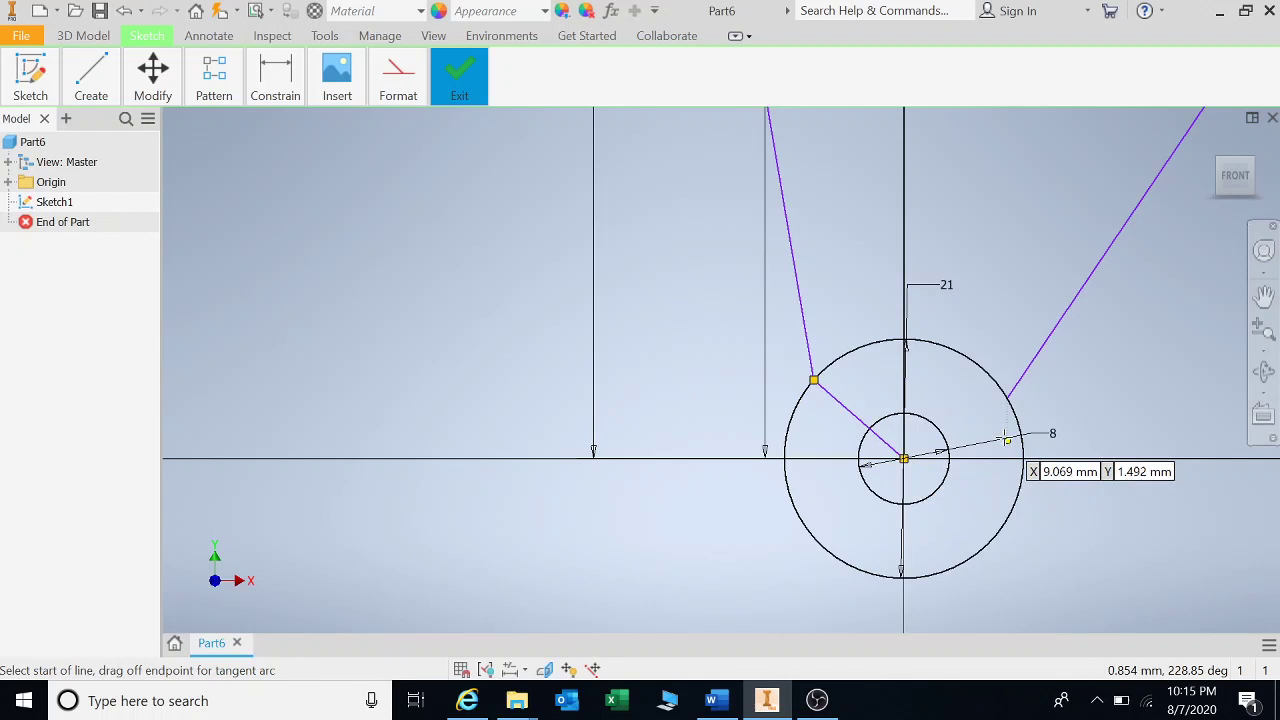
left_click(1008, 401)
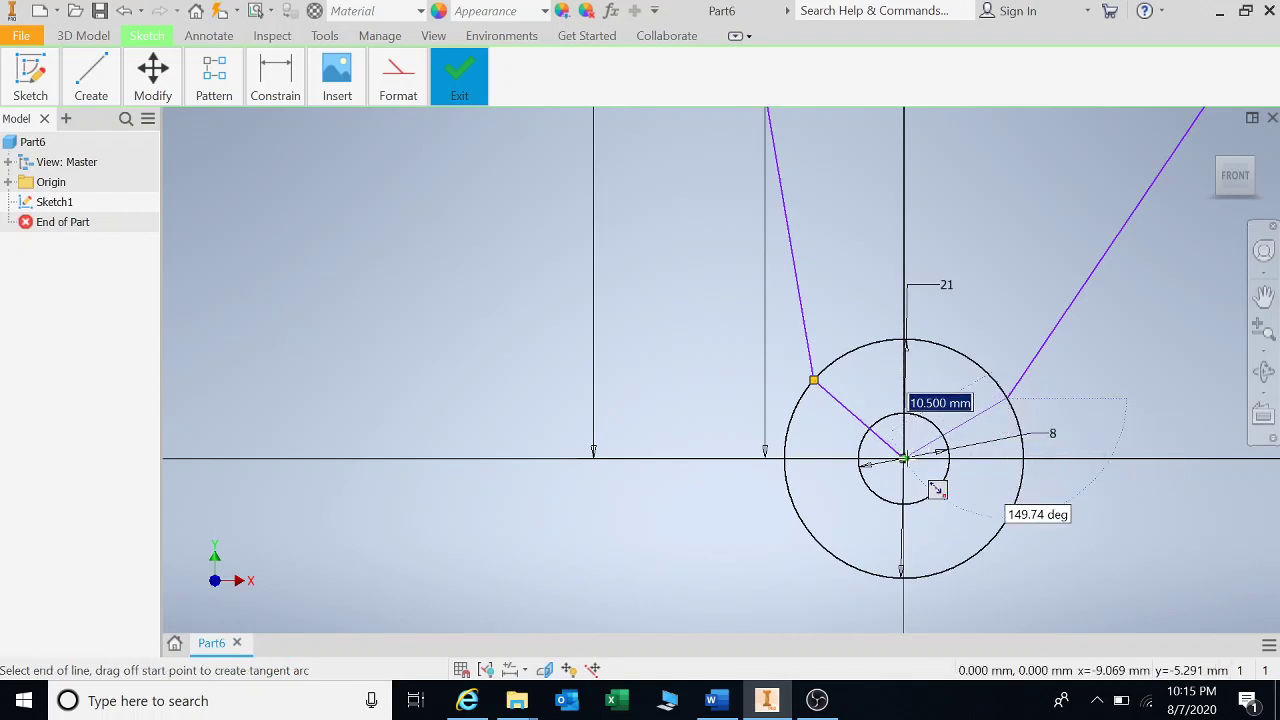
double_click(904, 459)
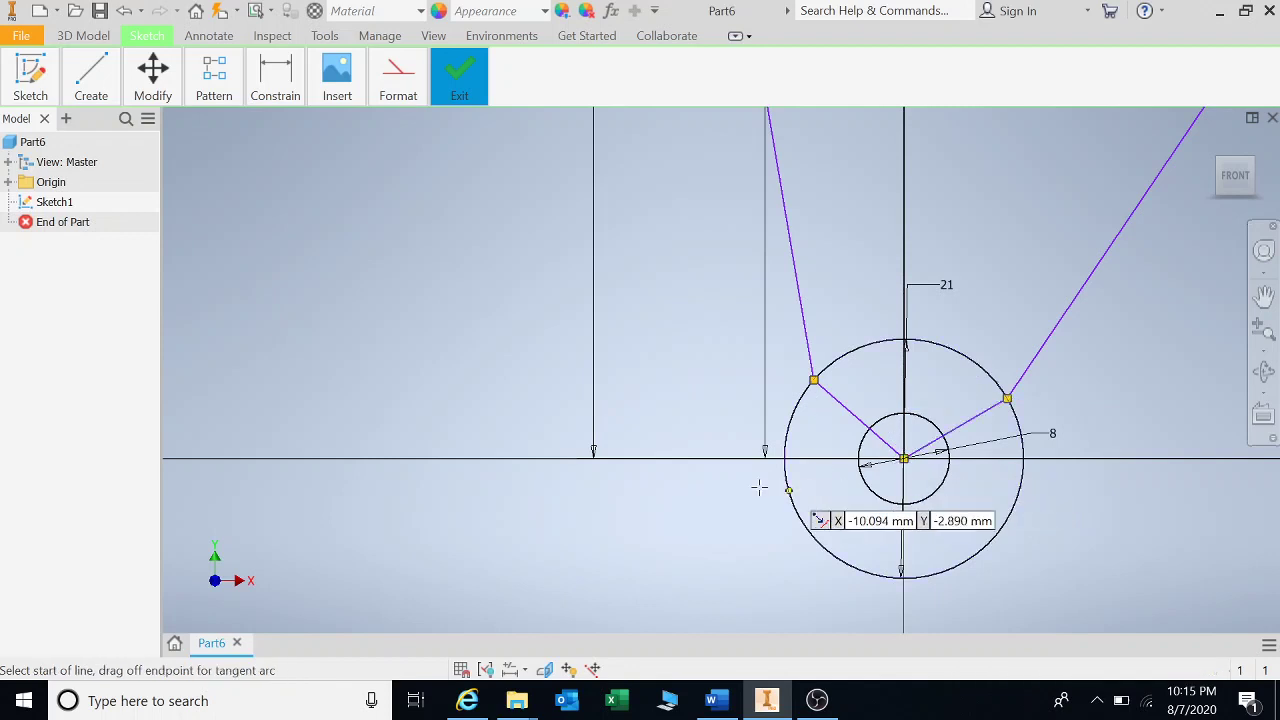
left_click(280, 85)
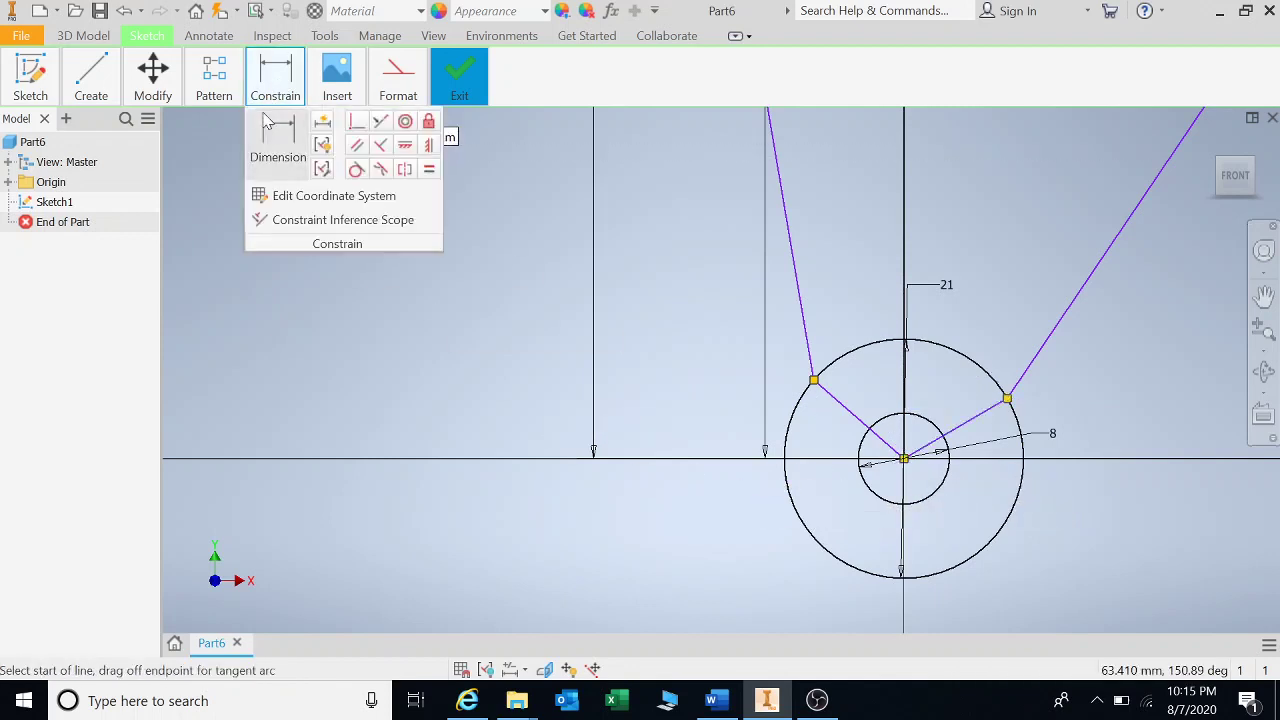
Step: Dimension the angle between the two slanted hub lines as 90°
left_click(278, 150)
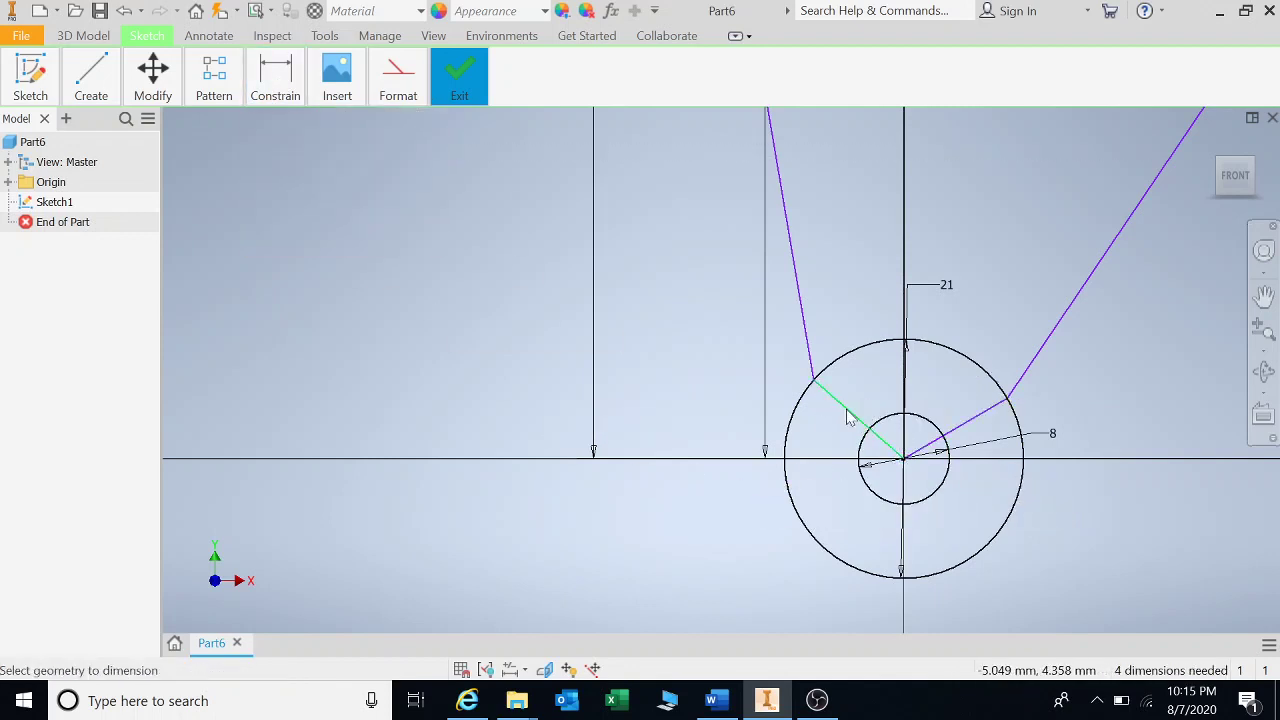
left_click(978, 427)
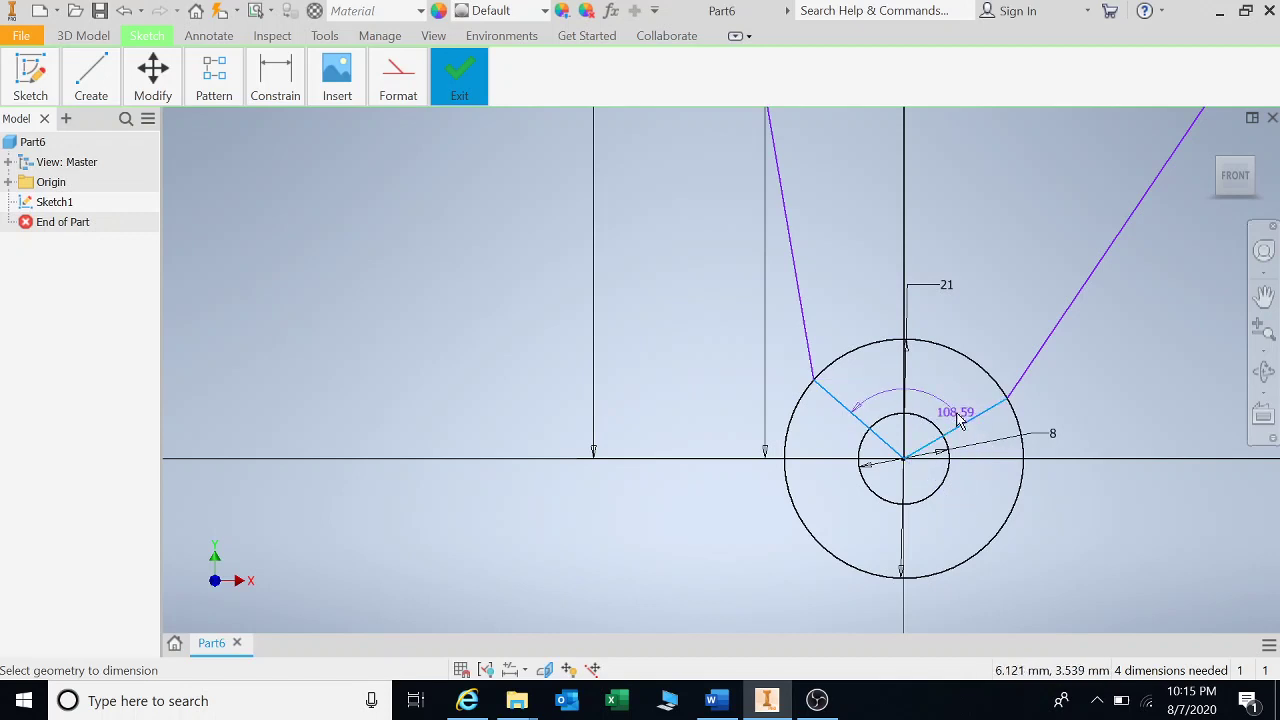
key("Escape")
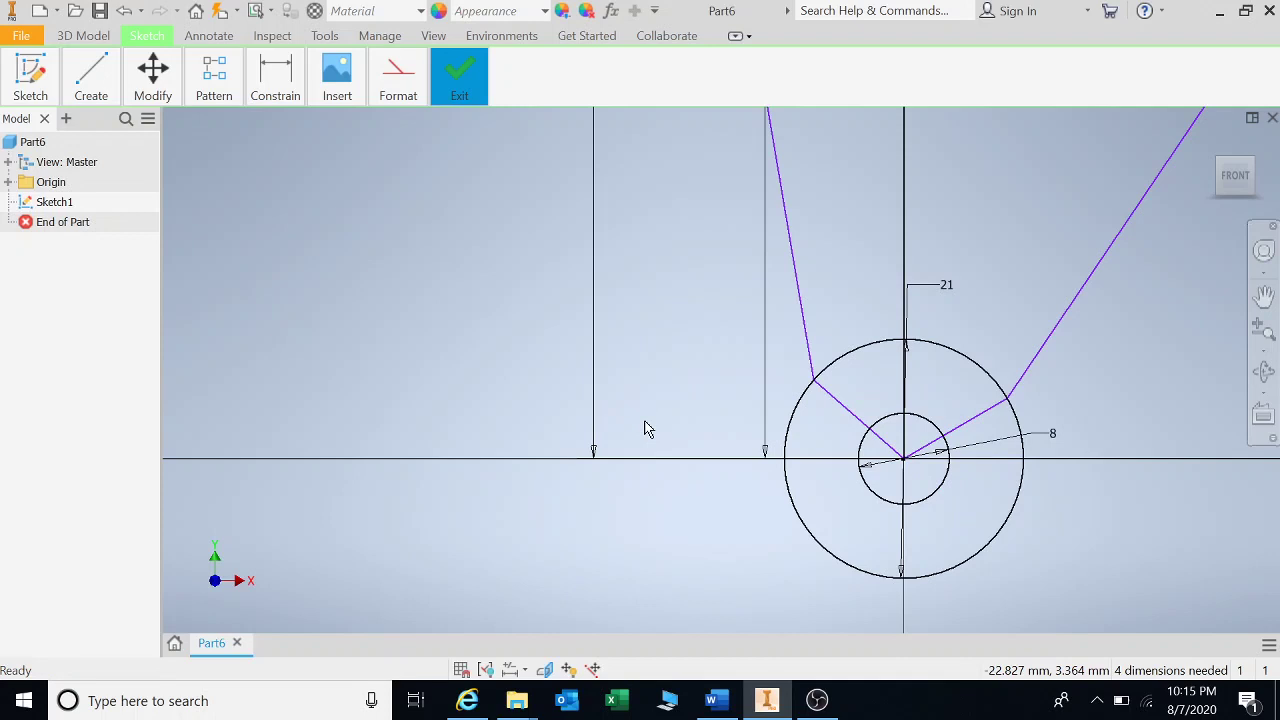
key("d")
left_click(852, 418)
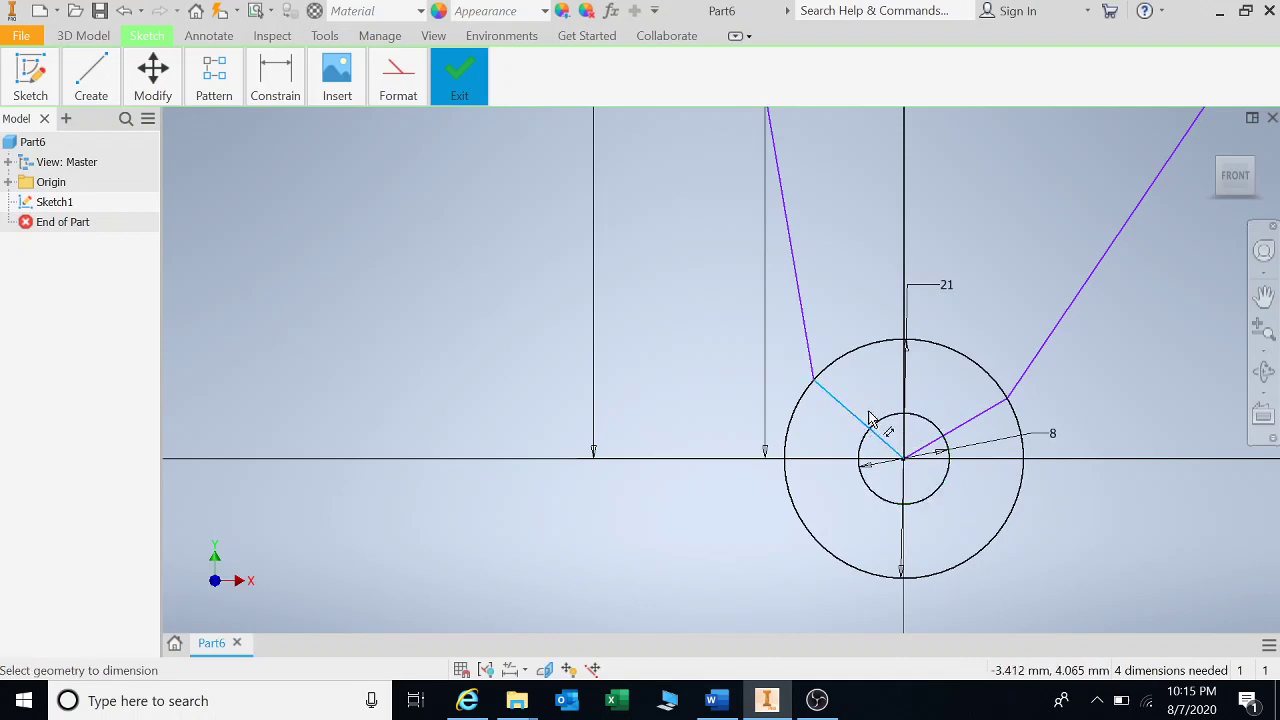
left_click(979, 422)
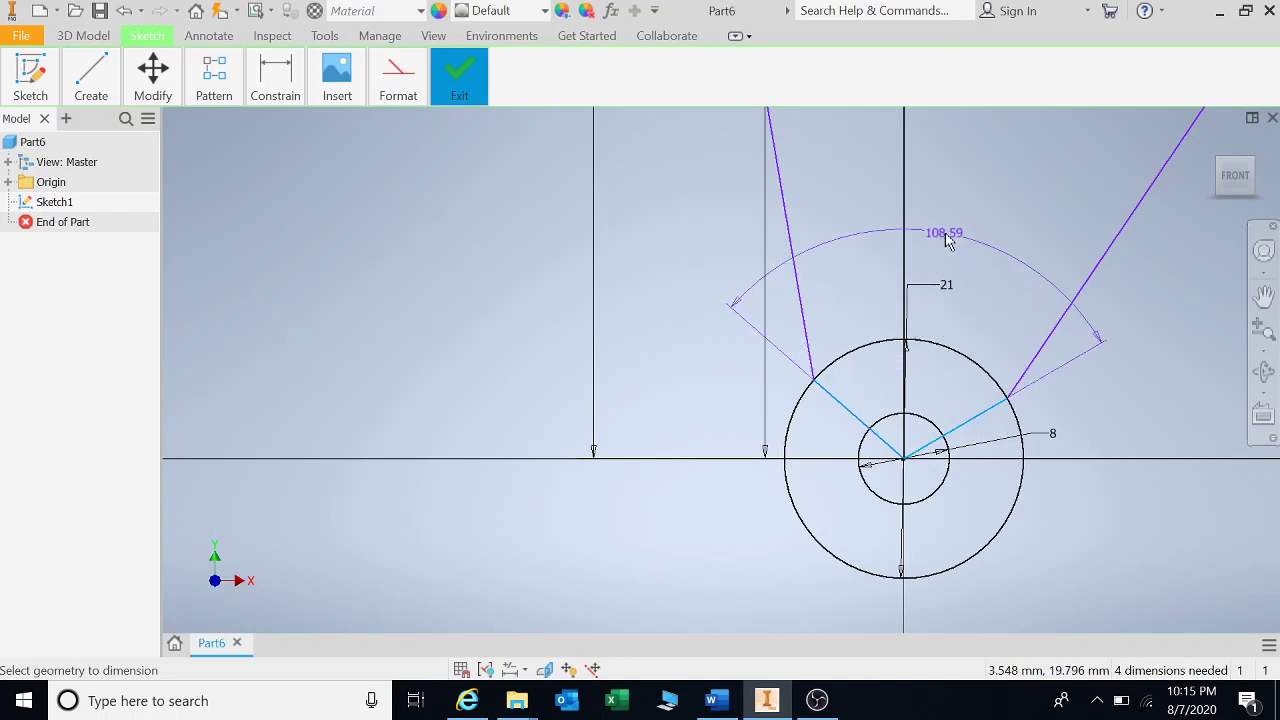
left_click(948, 234)
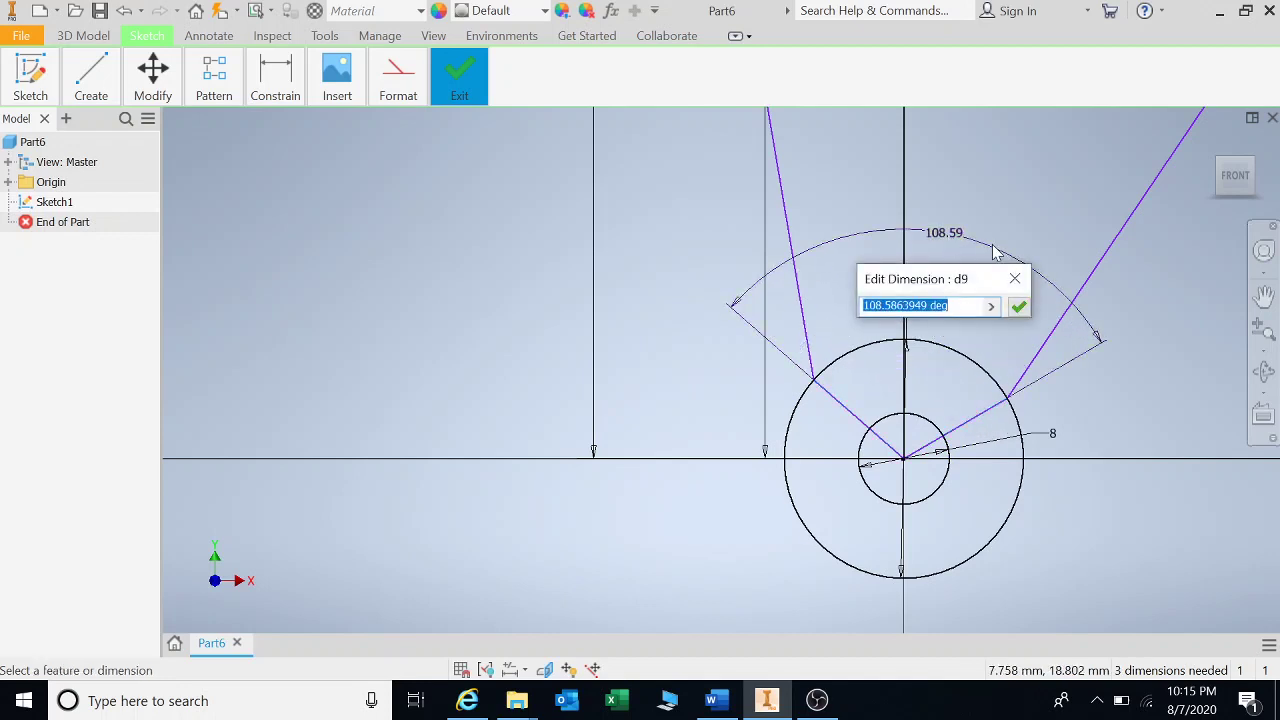
type("90")
key("Return")
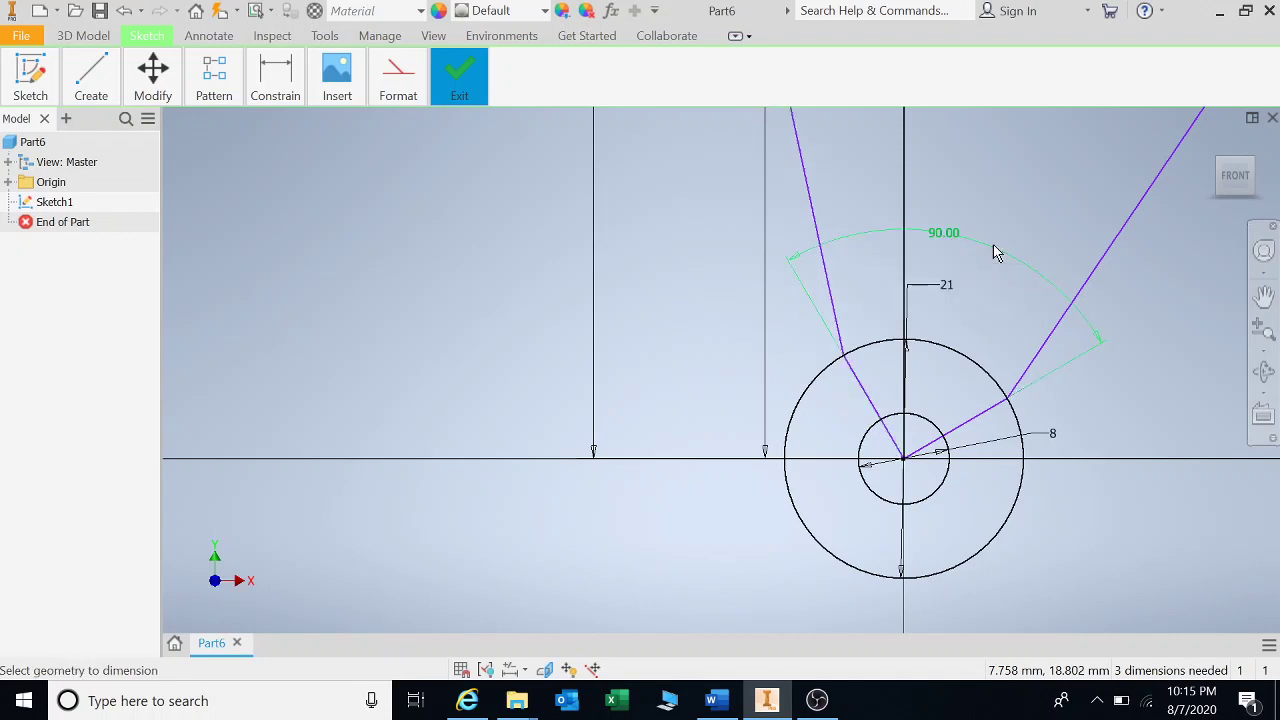
scroll(994, 380, "up", 5)
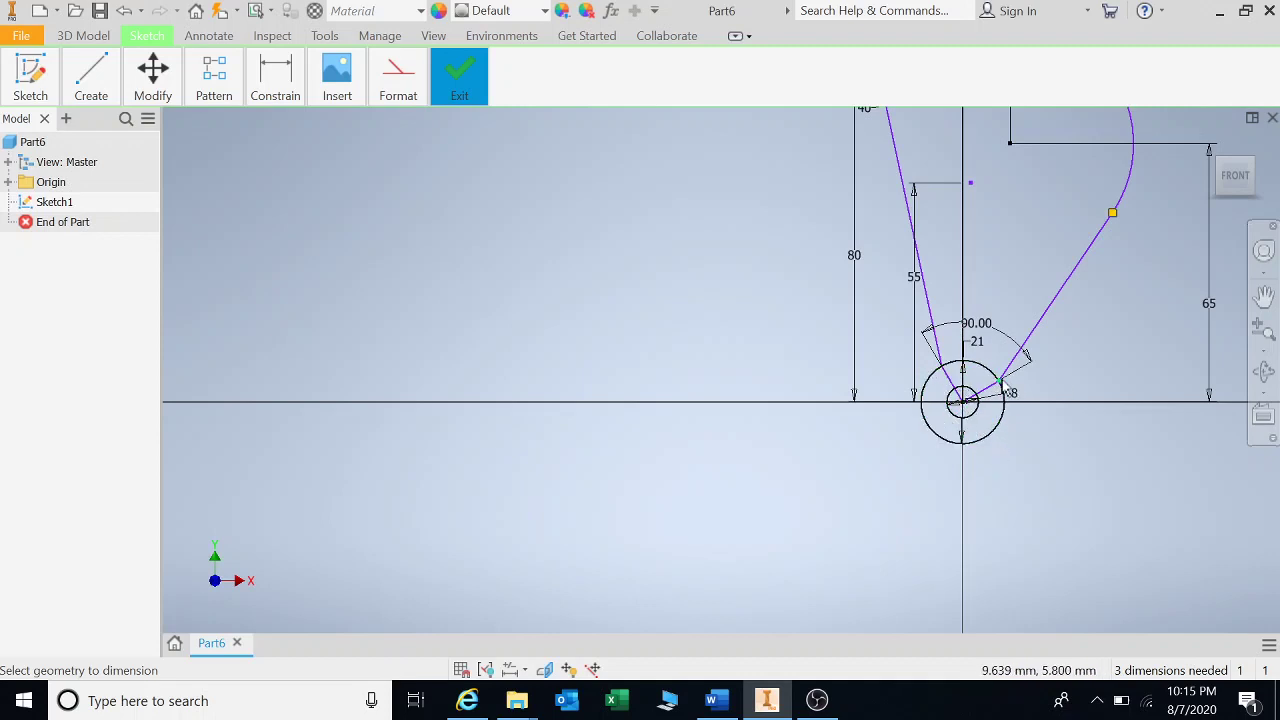
scroll(1080, 392, "down", 2)
middle_click_drag(1080, 390, 778, 391)
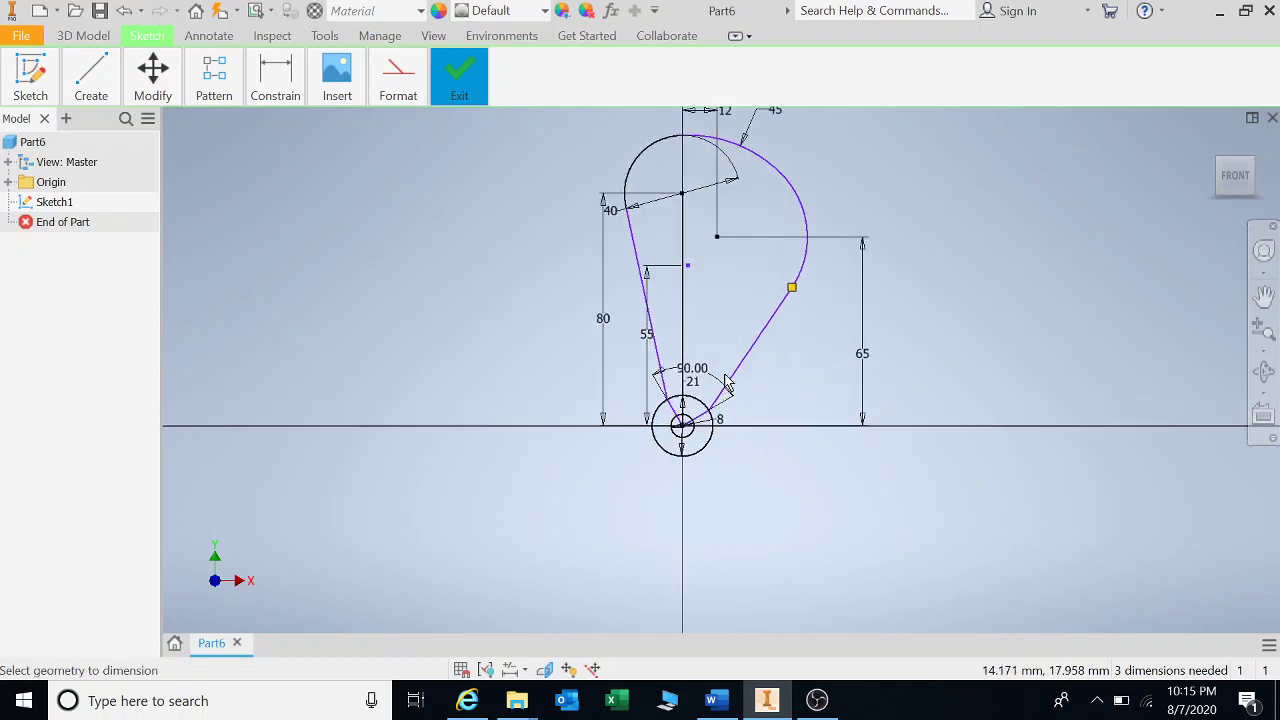
middle_click_drag(740, 370, 730, 432)
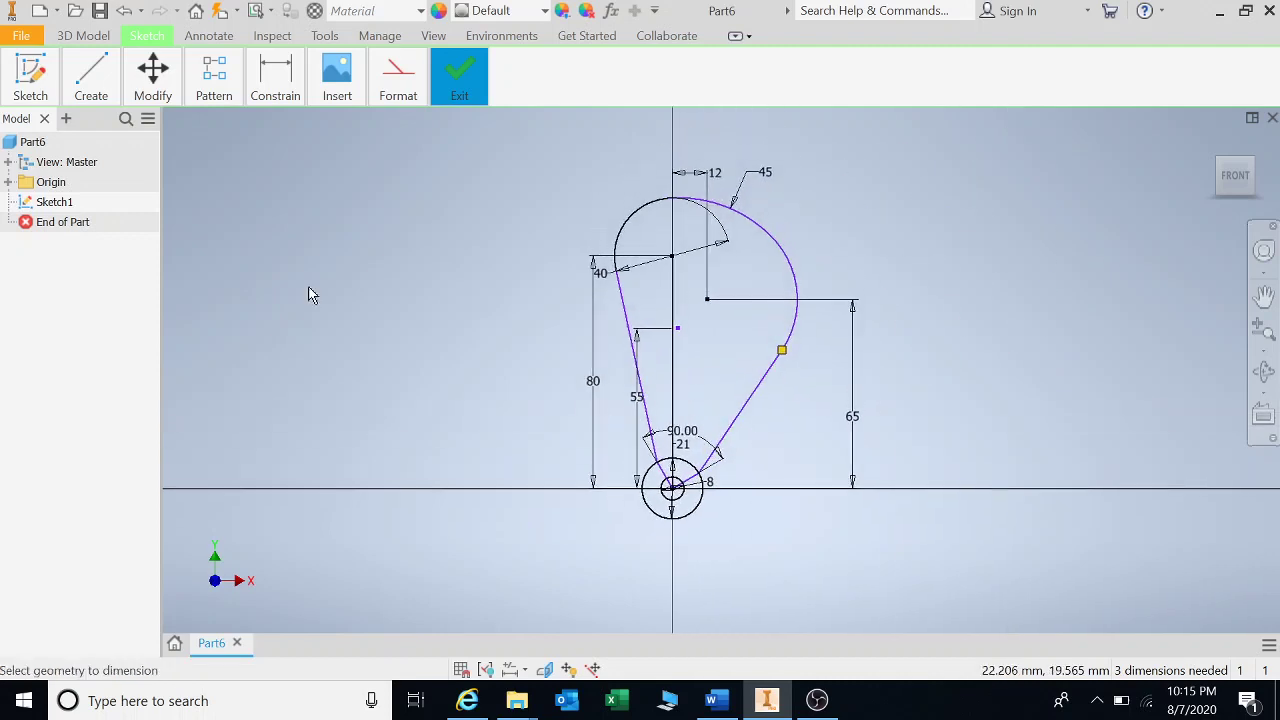
Step: Start a circular pattern of the blade outline and side lines about the hub centre
left_click(220, 88)
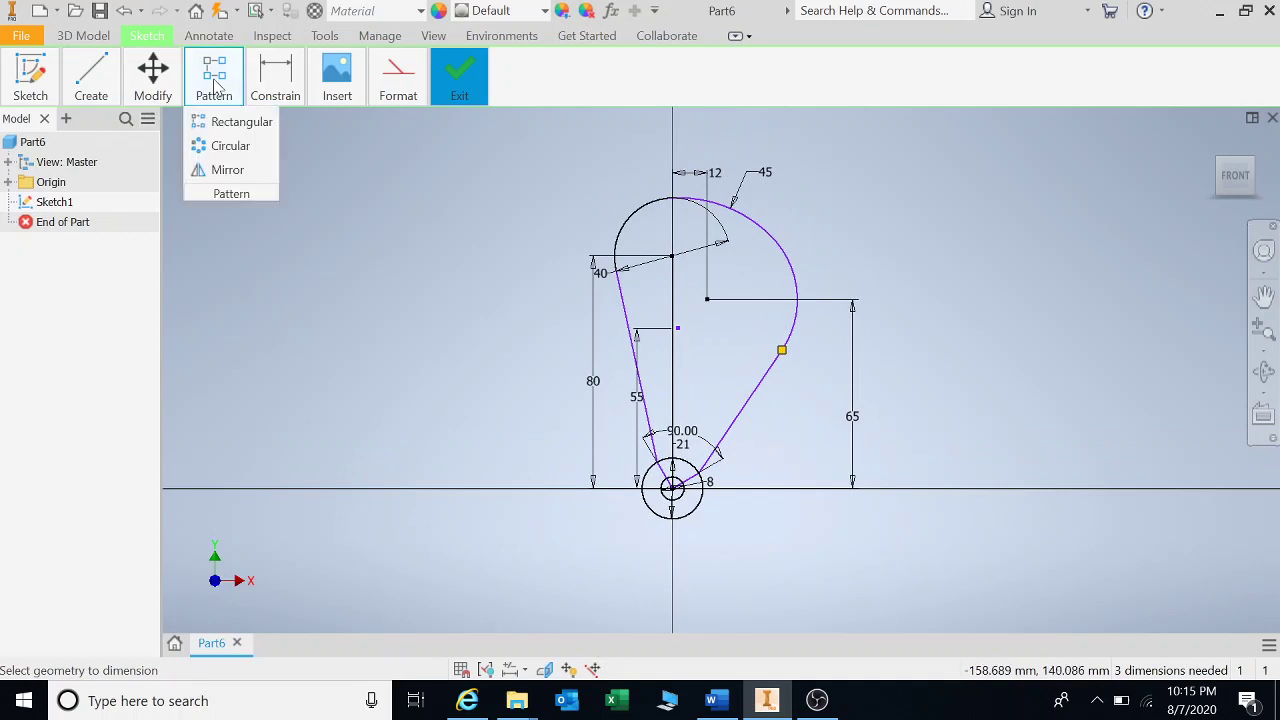
left_click(229, 148)
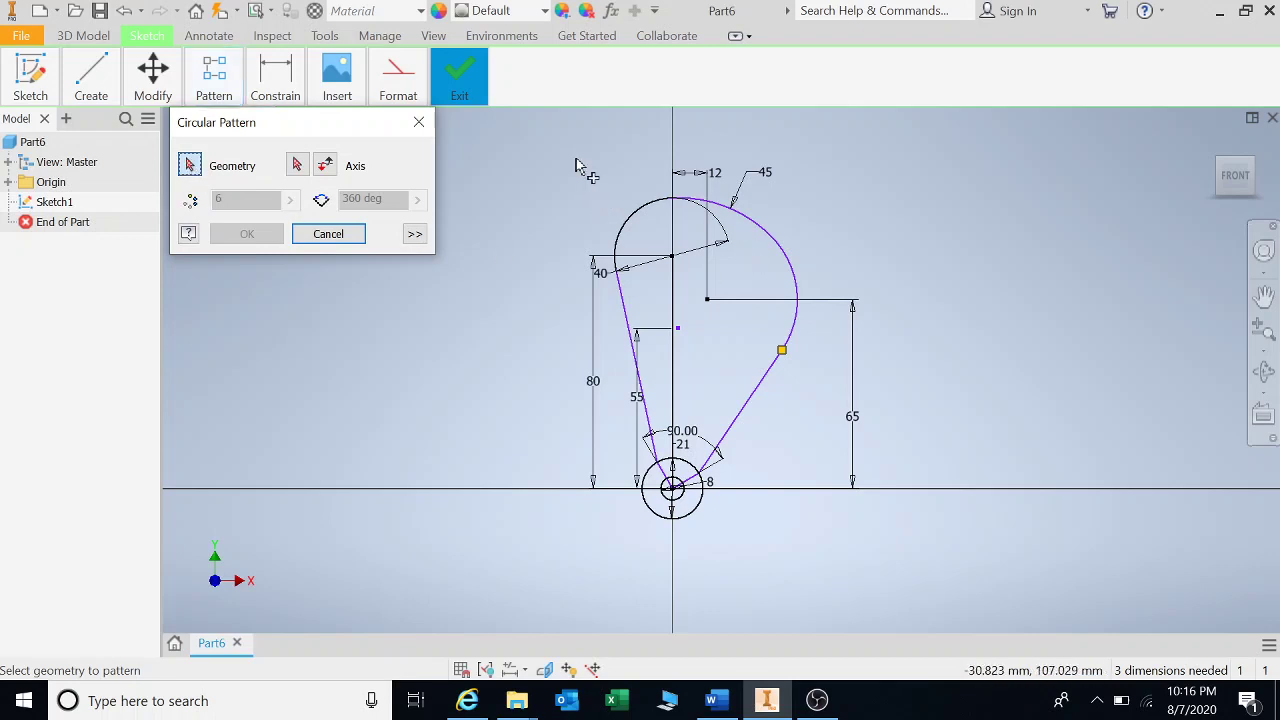
mouse_move(571, 152)
left_mouse_down()
mouse_move(700, 214)
mouse_move(812, 534)
mouse_move(808, 449)
left_mouse_up()
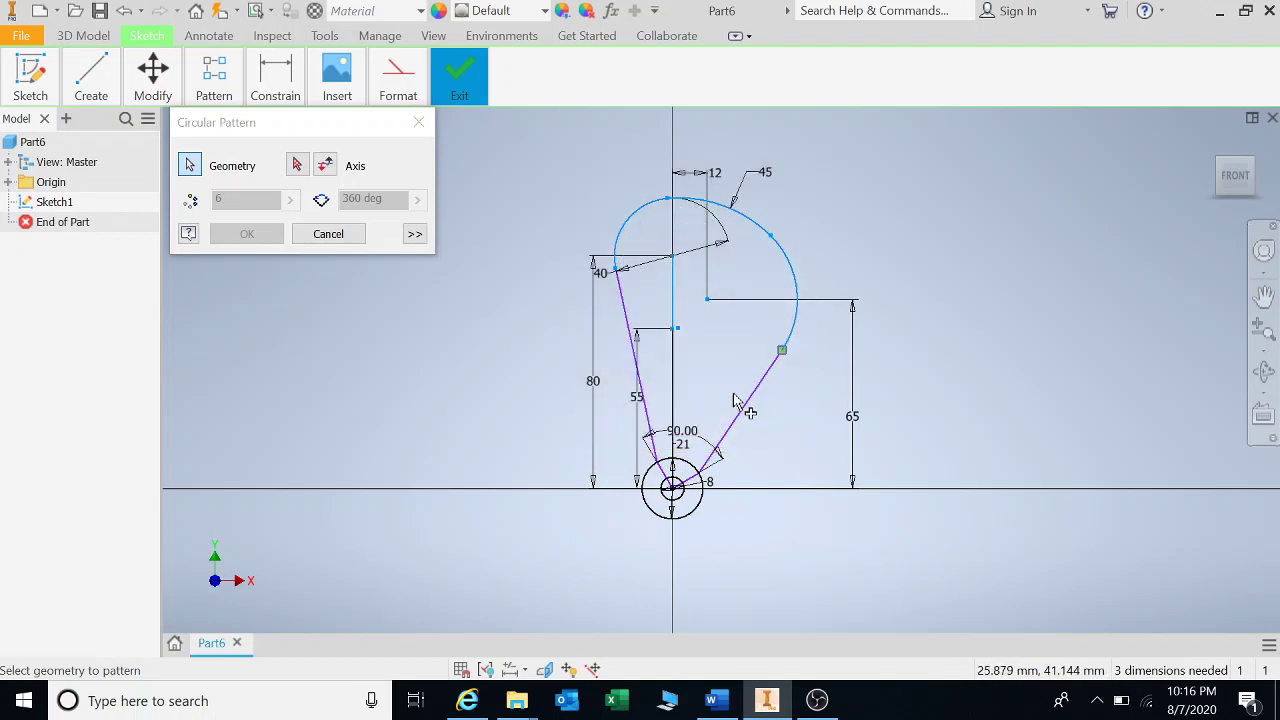
left_click(643, 386)
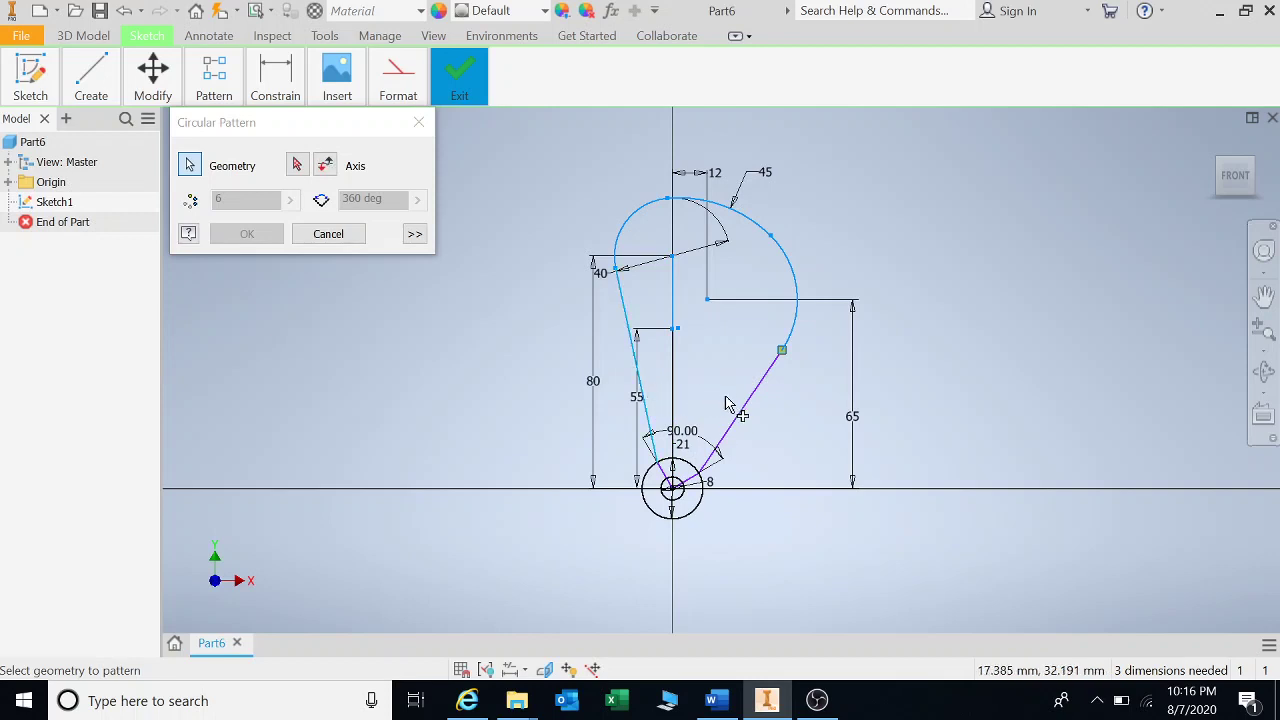
left_click(754, 410)
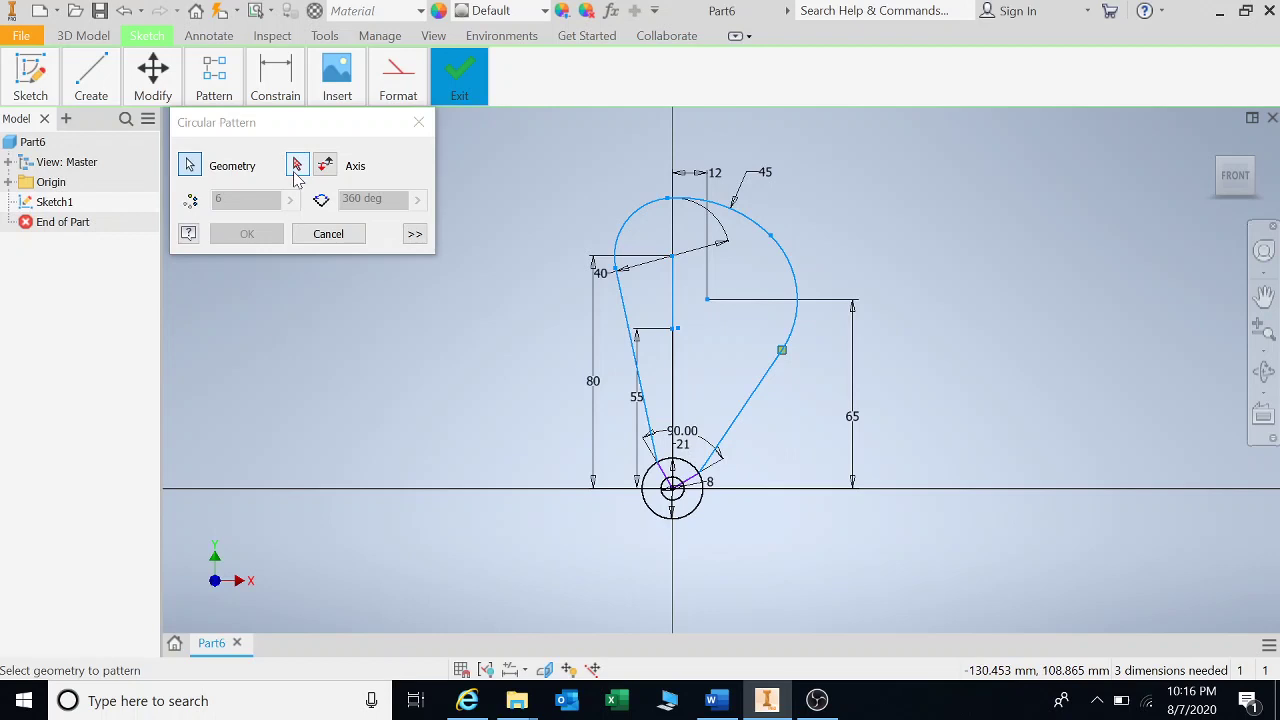
left_click(297, 166)
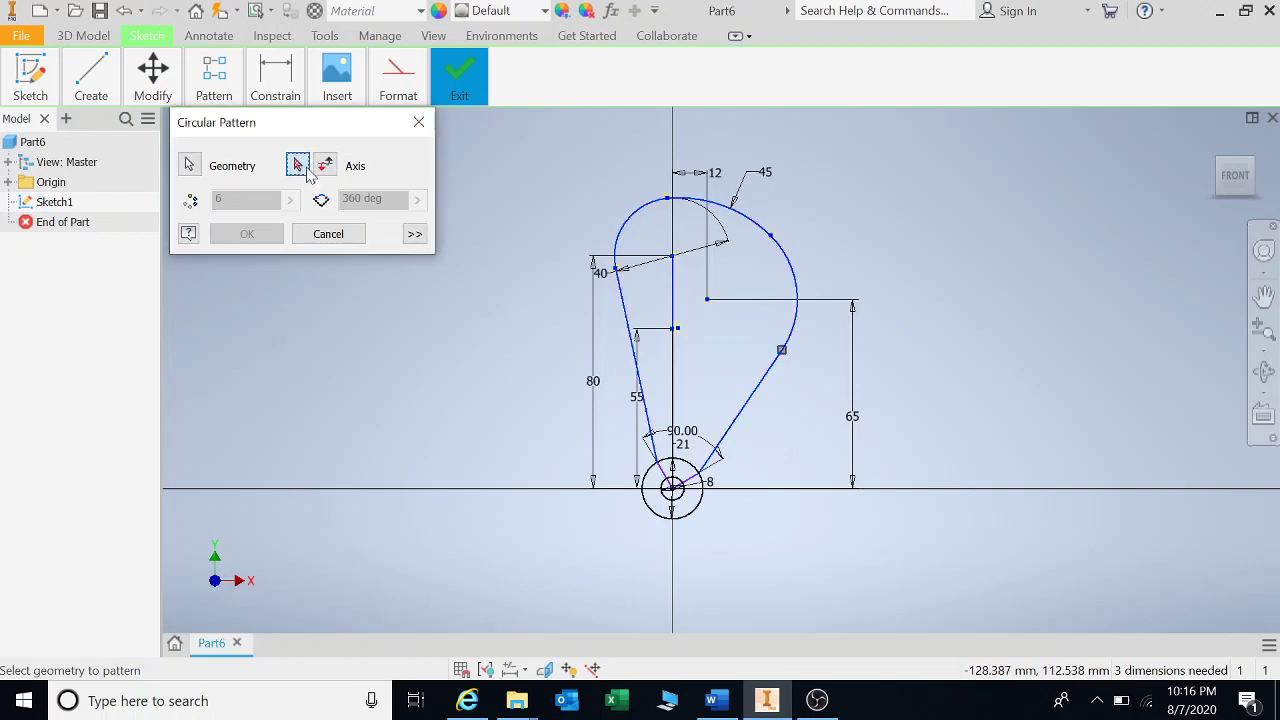
left_click(676, 490)
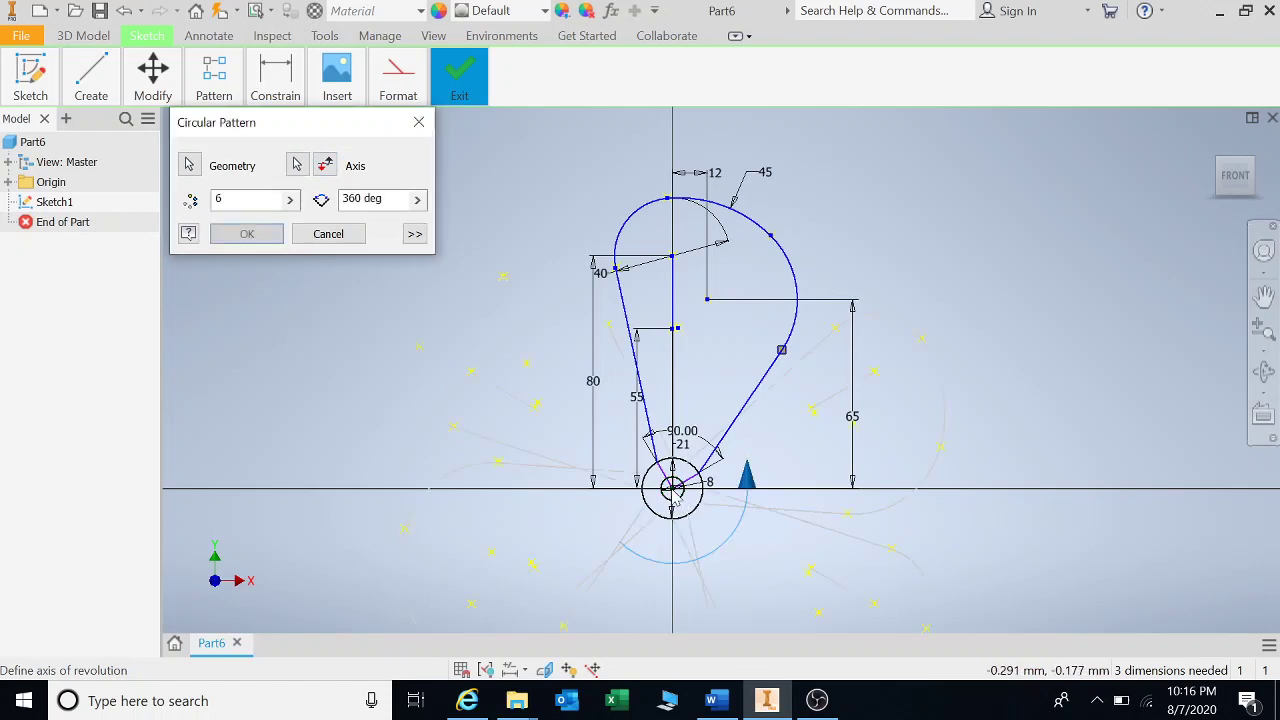
middle_click_drag(676, 490, 680, 360)
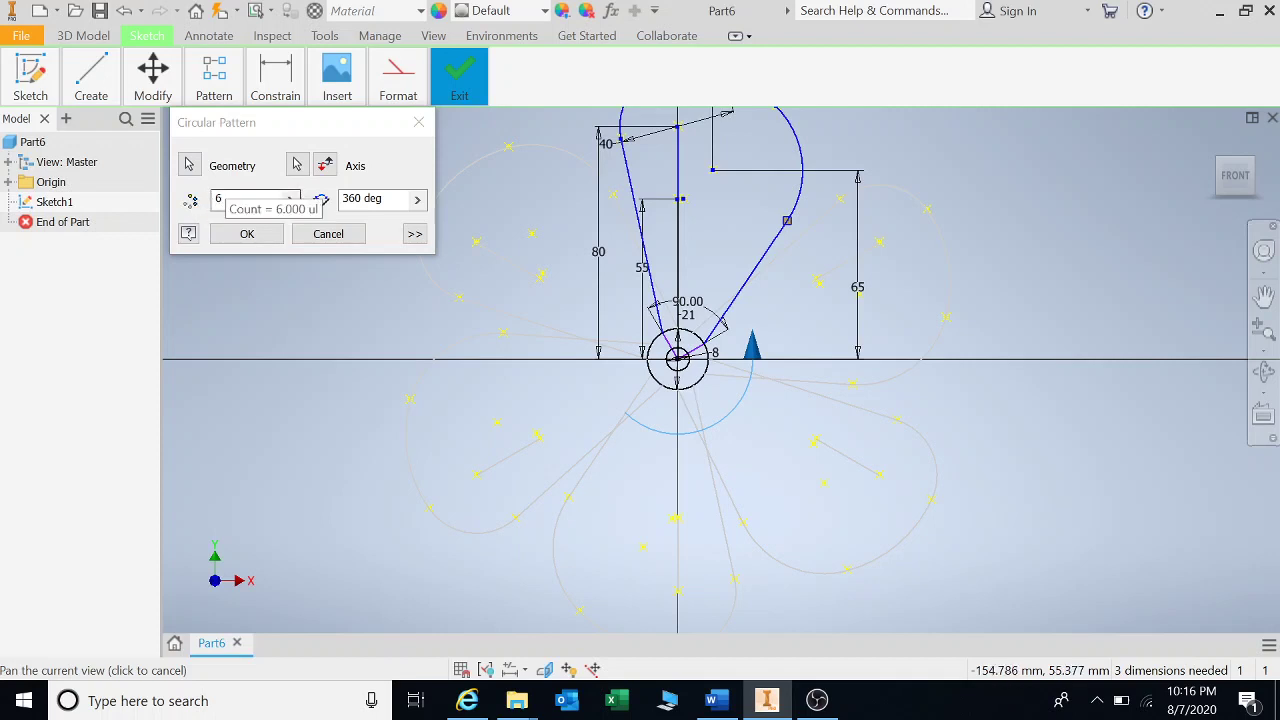
Step: Set the pattern to 4 copies over 360 degrees and apply it
left_click(190, 200)
type("4")
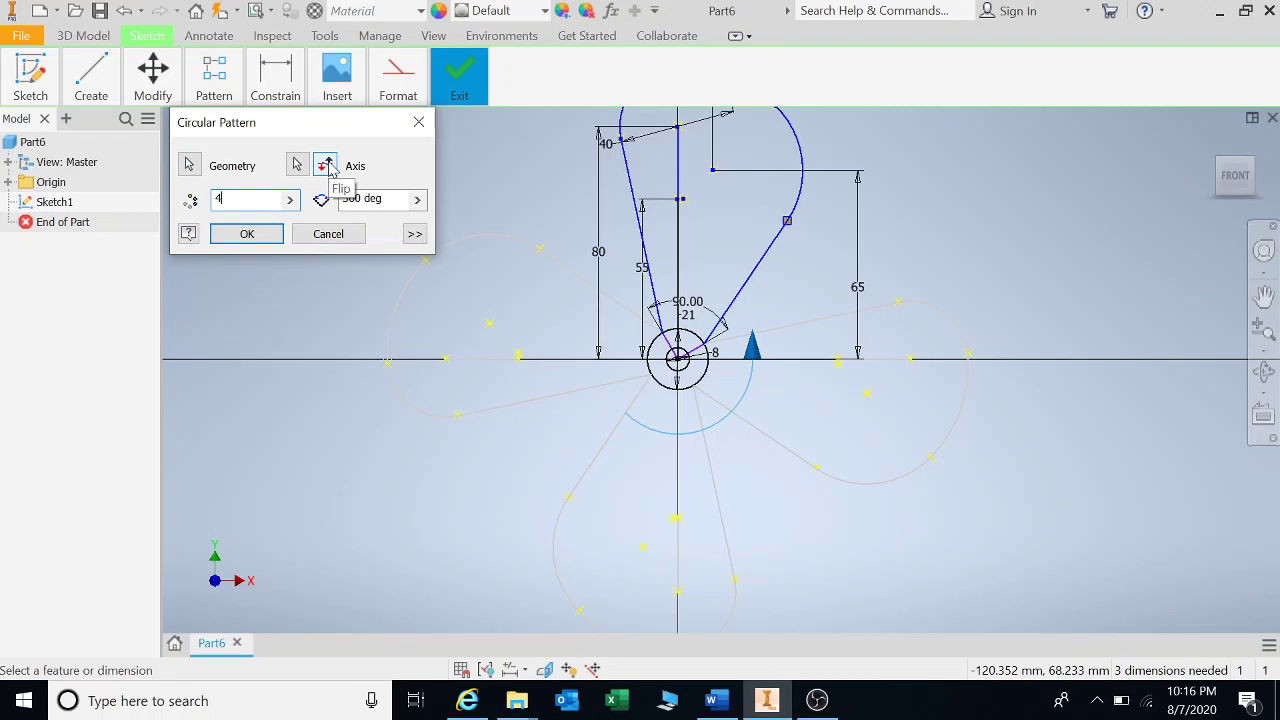
left_click(329, 167)
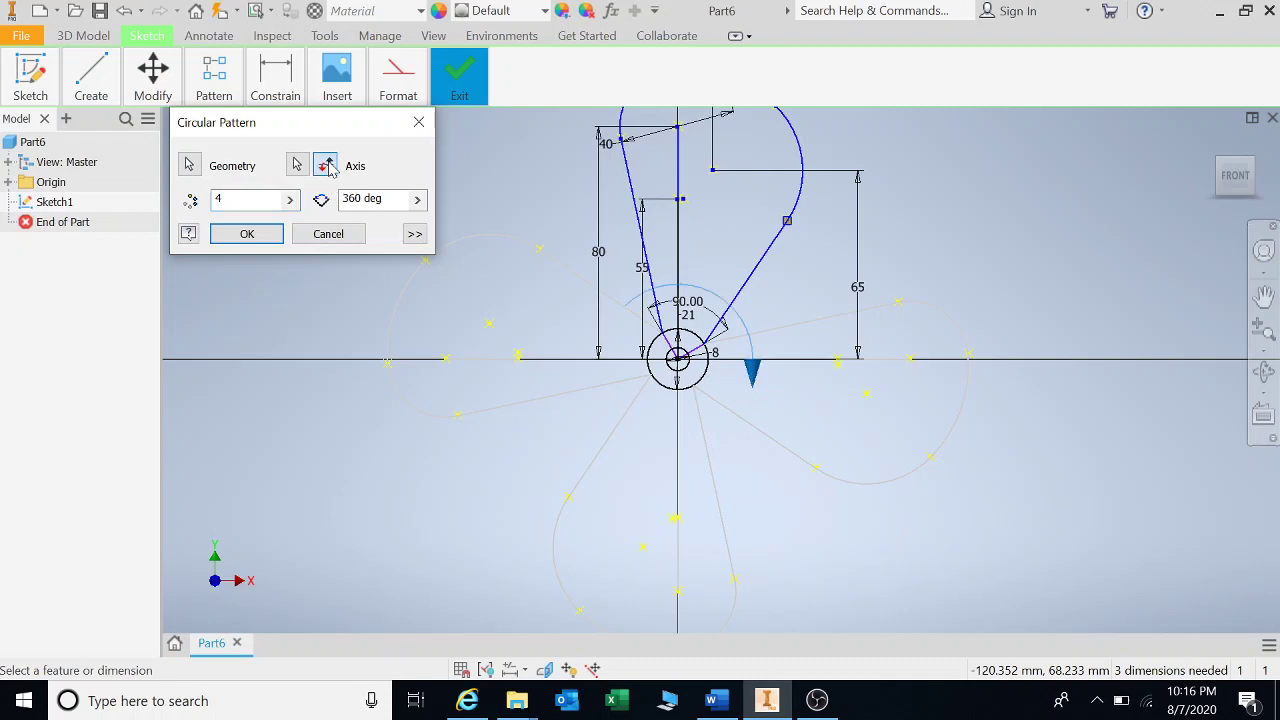
left_click(329, 167)
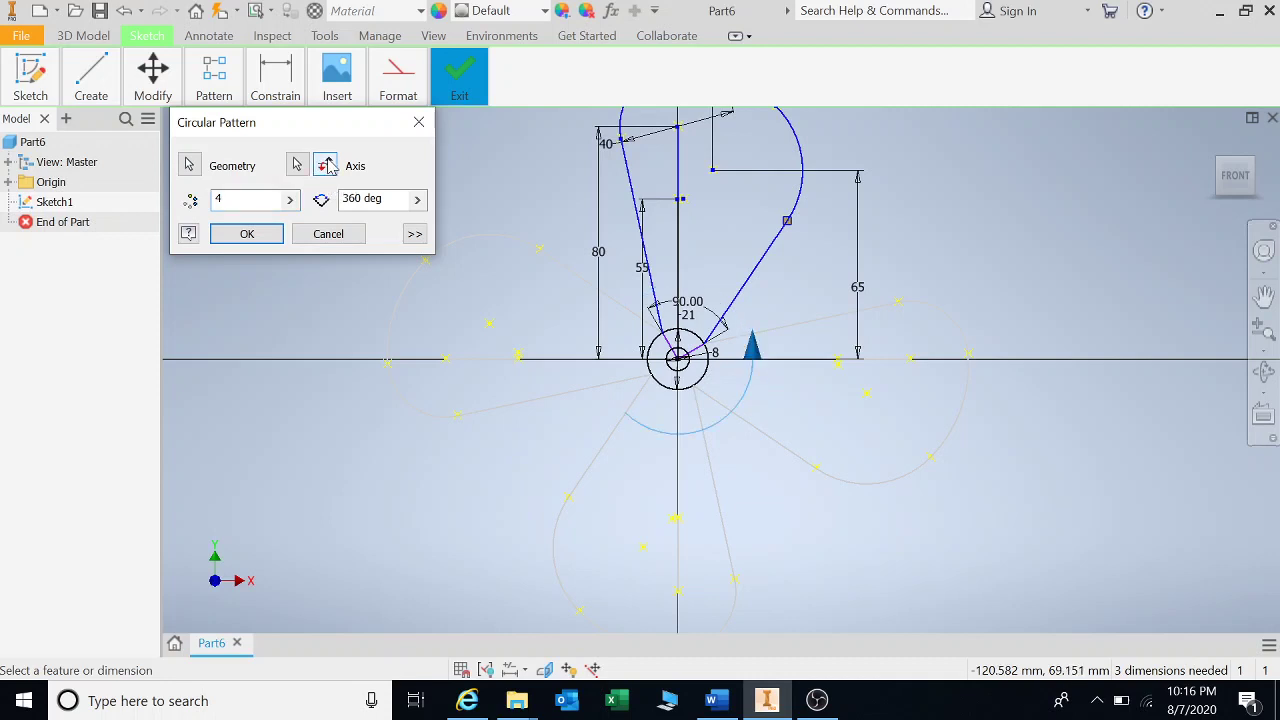
left_click(329, 167)
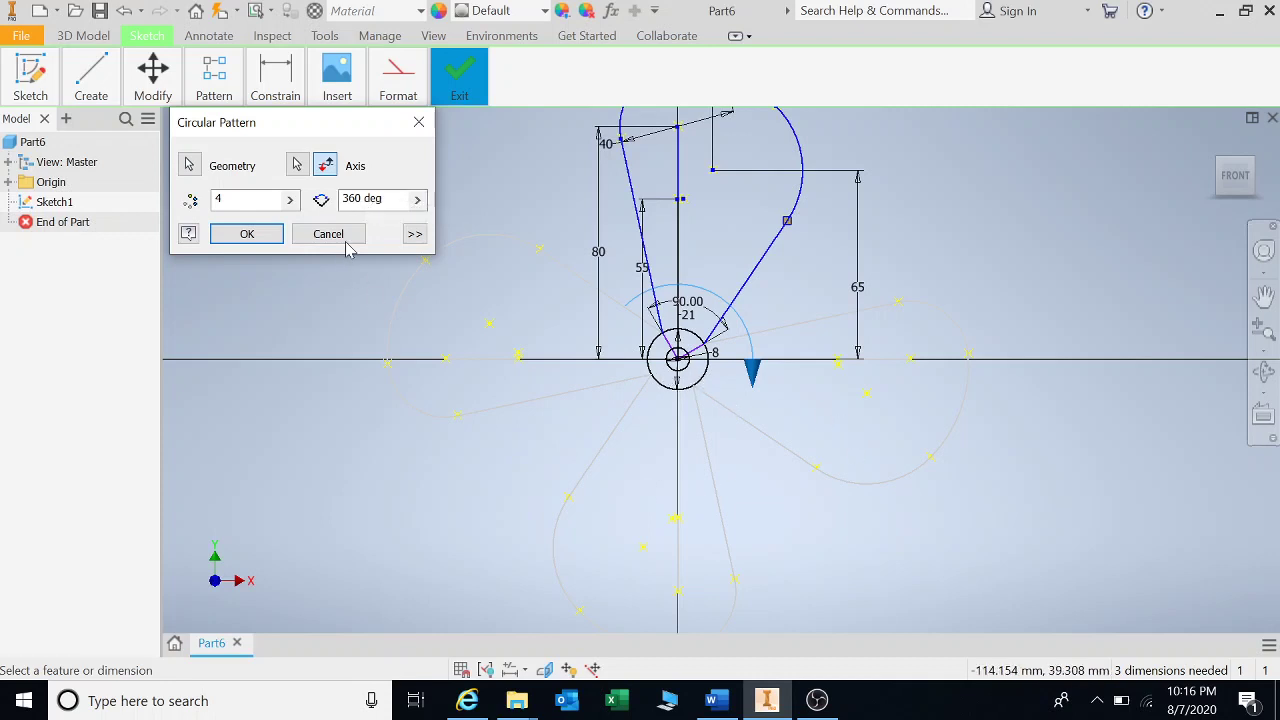
left_click_drag(362, 199, 349, 199)
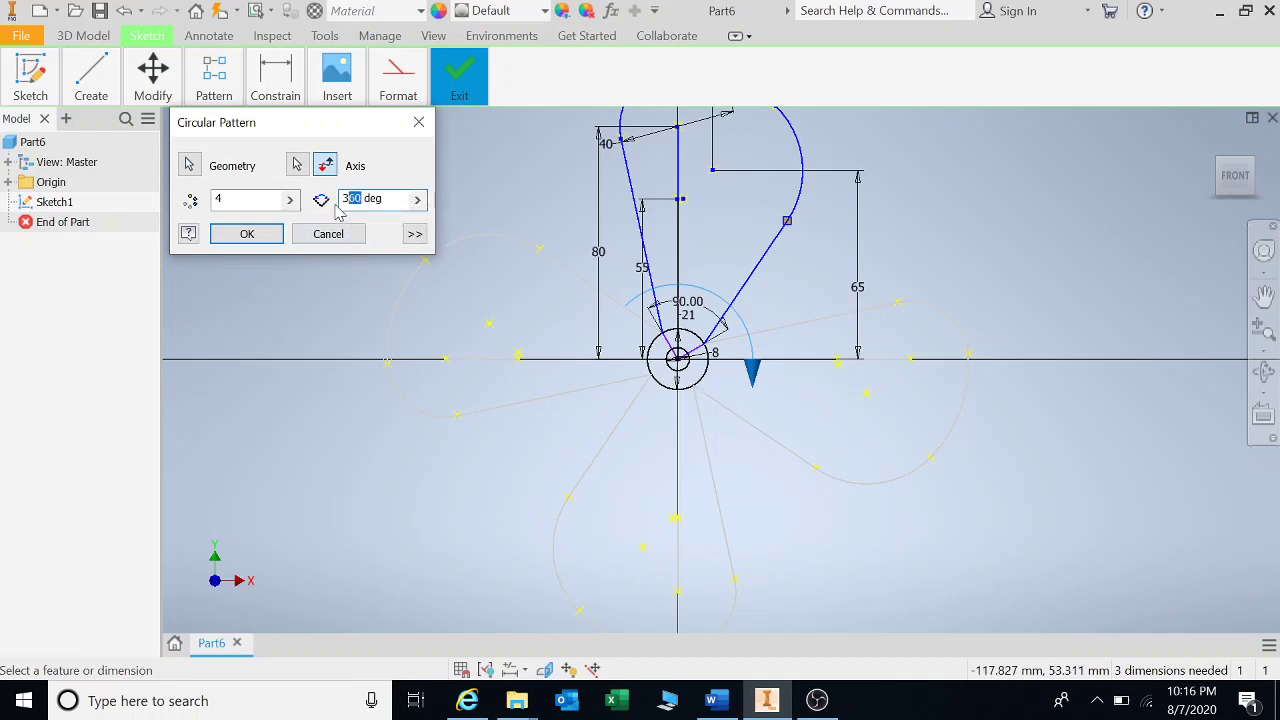
key("BackSpace")
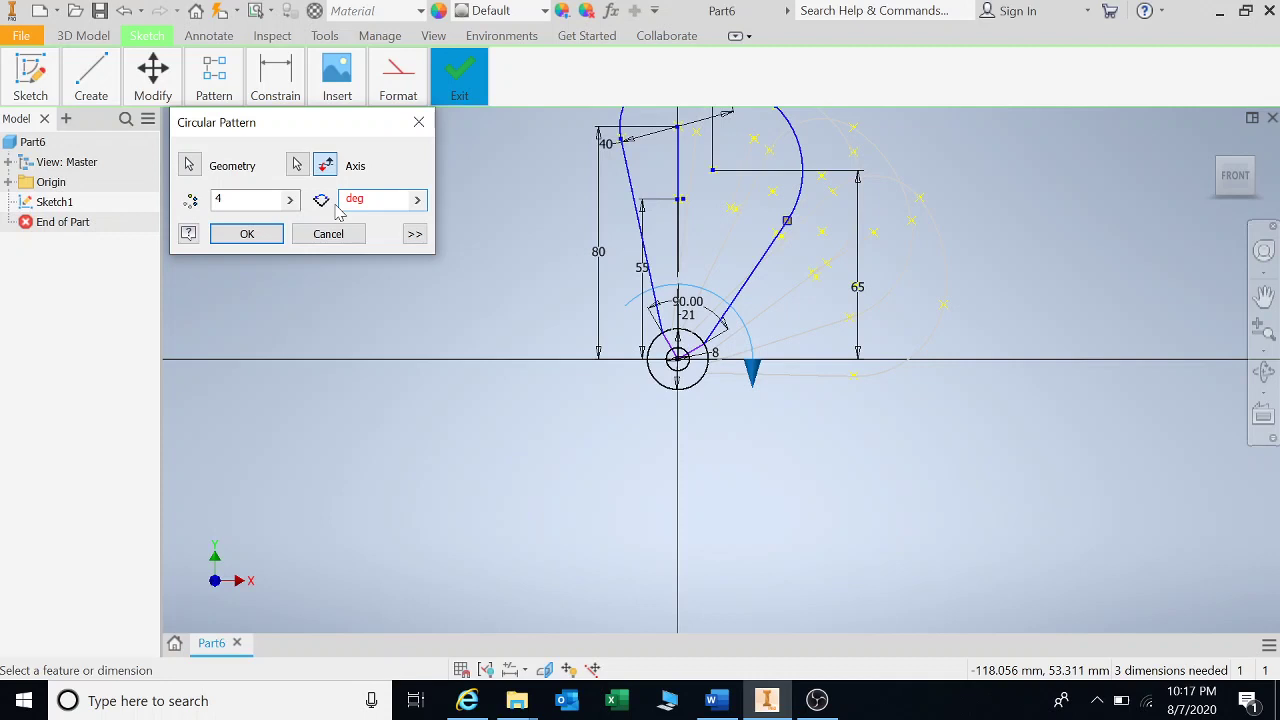
type("200")
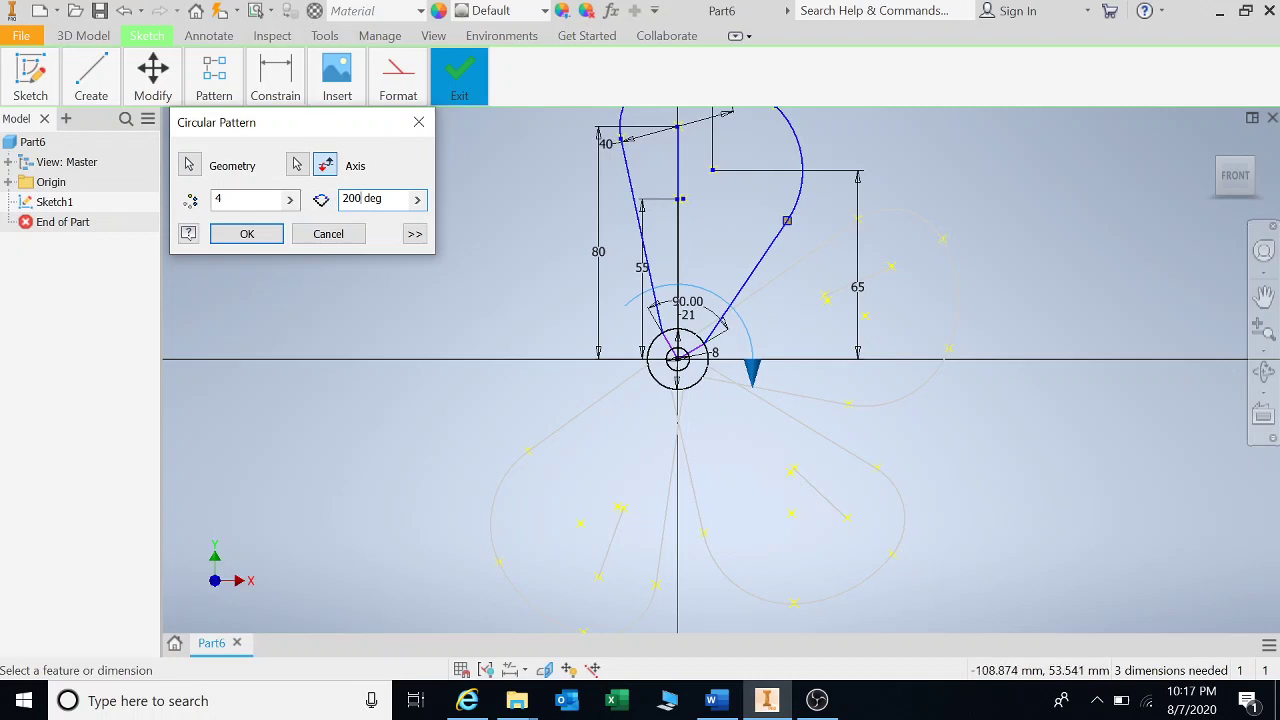
type("3")
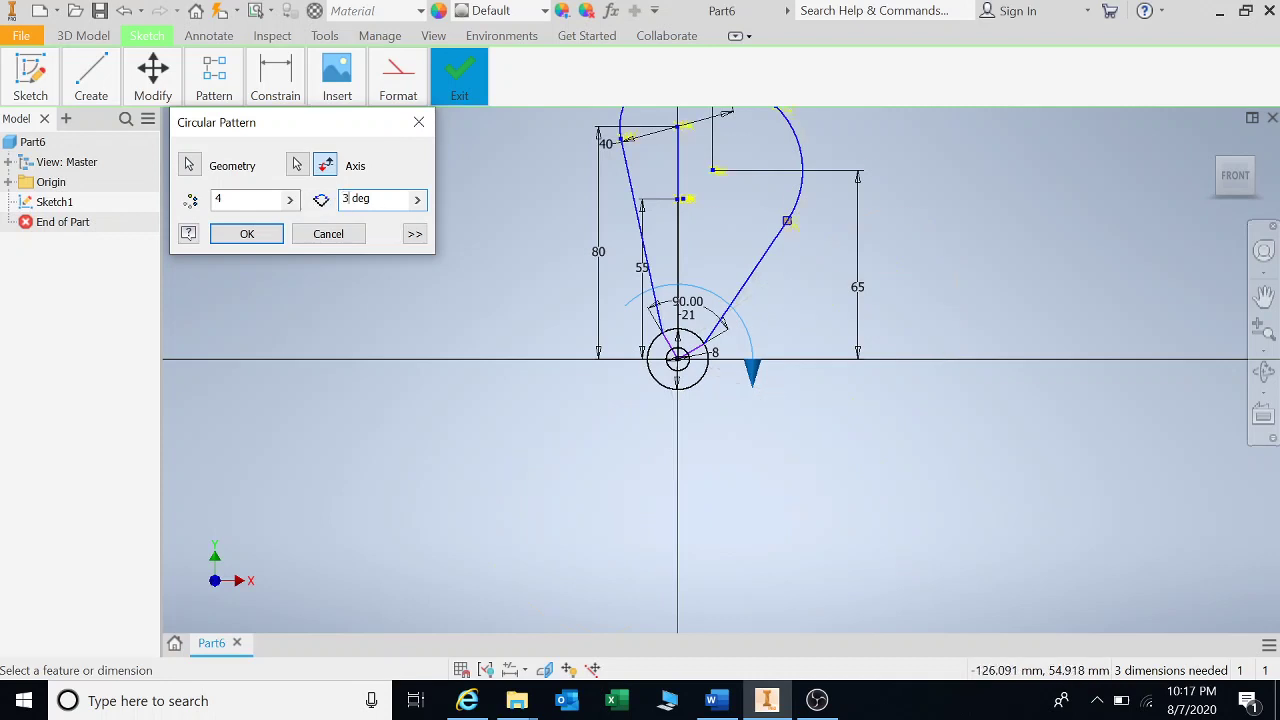
type("60")
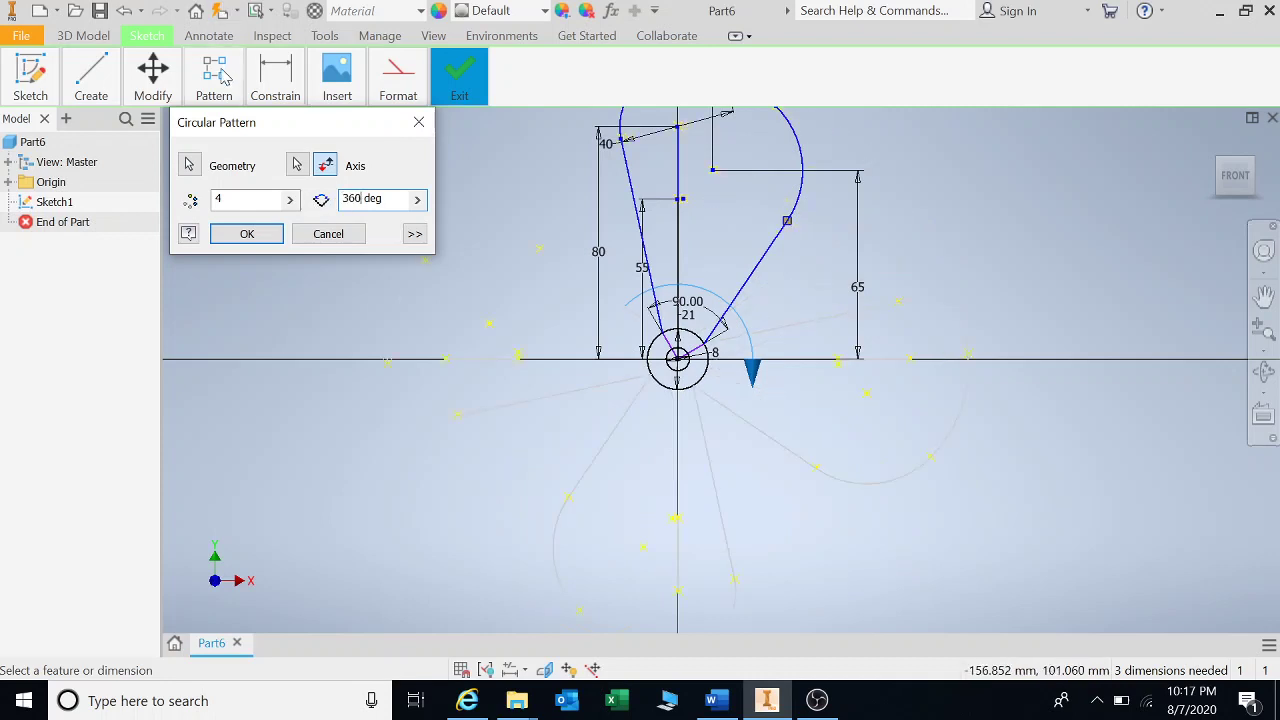
left_click(189, 165)
left_click(255, 236)
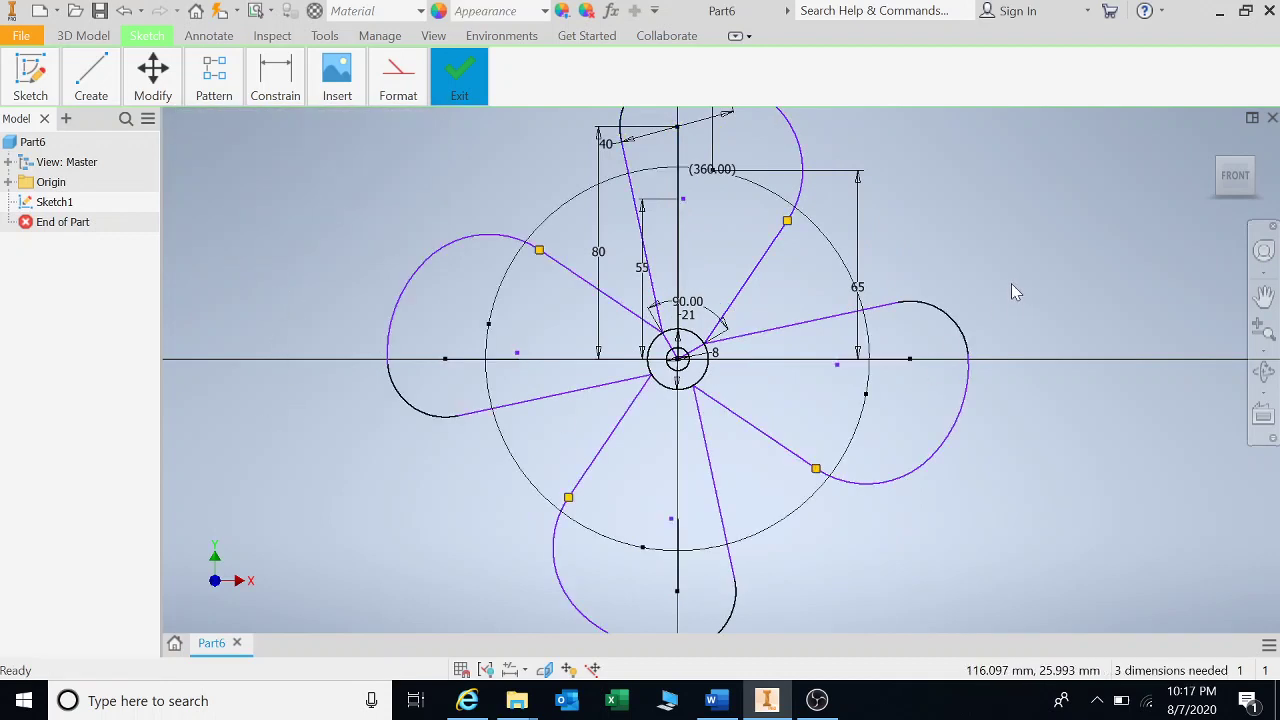
Step: Undo the first pattern and restart Circular Pattern with the blade geometry selected
left_click(125, 12)
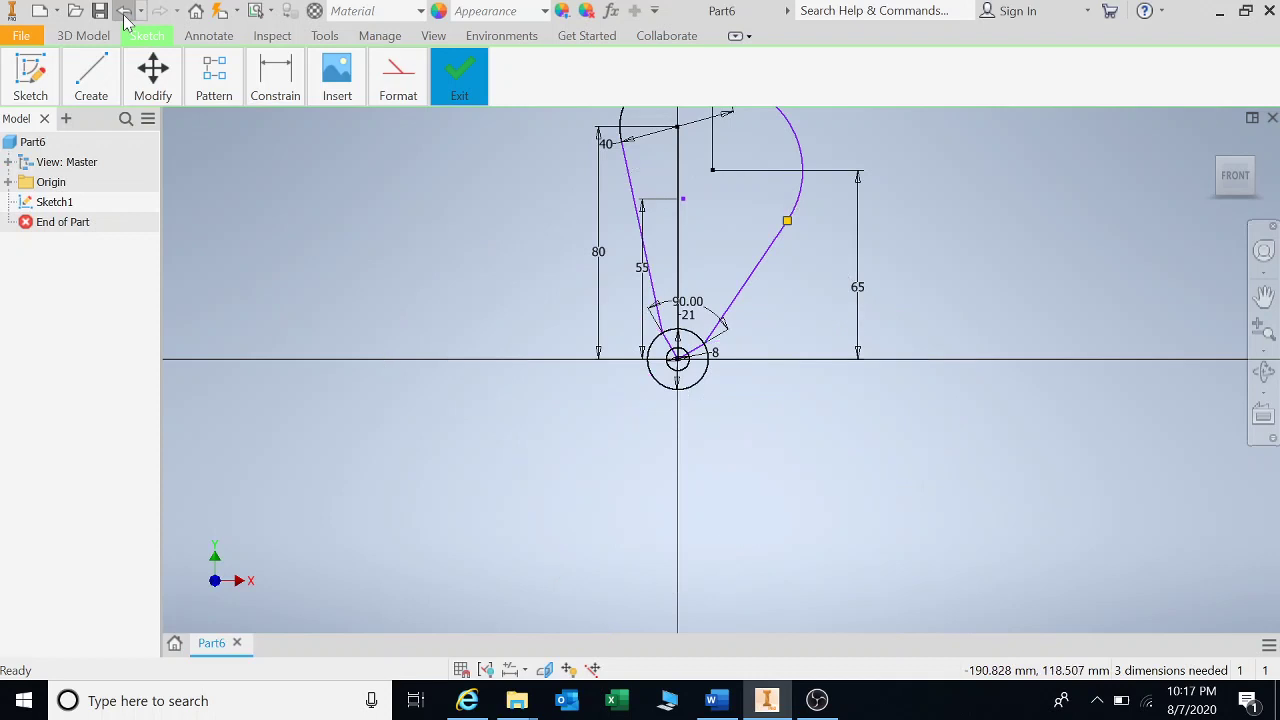
left_click(210, 62)
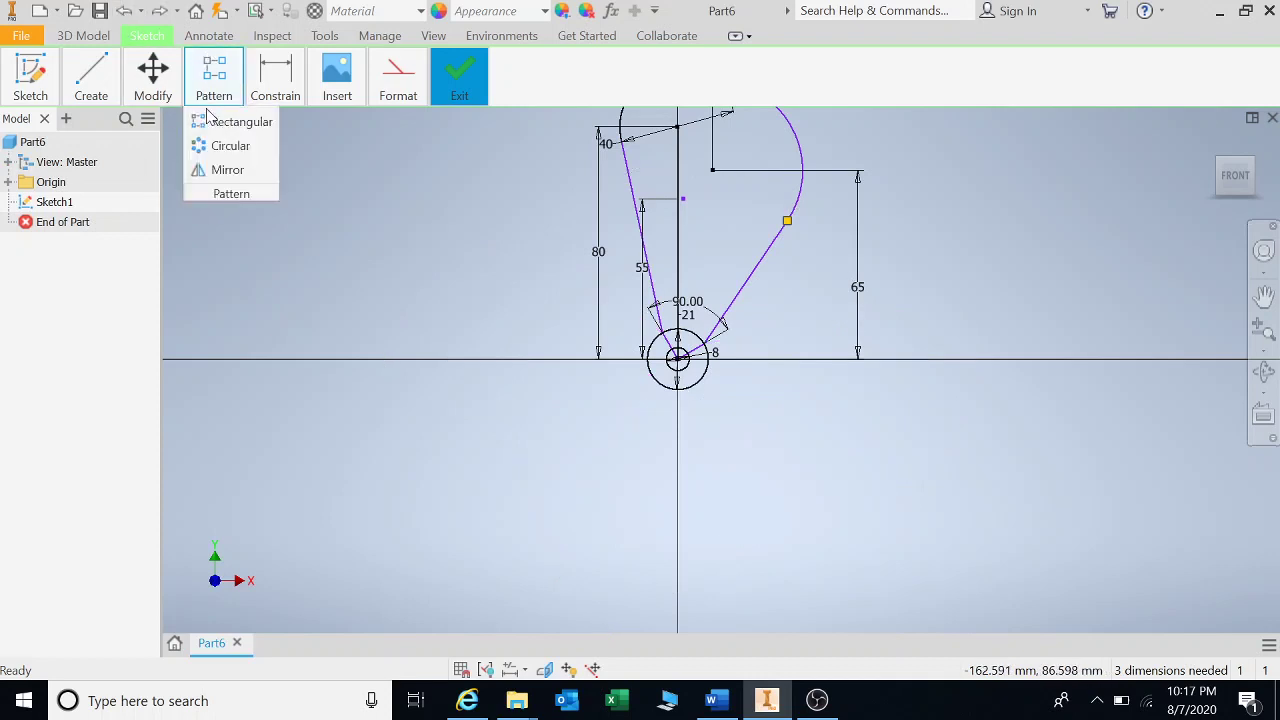
left_click(220, 146)
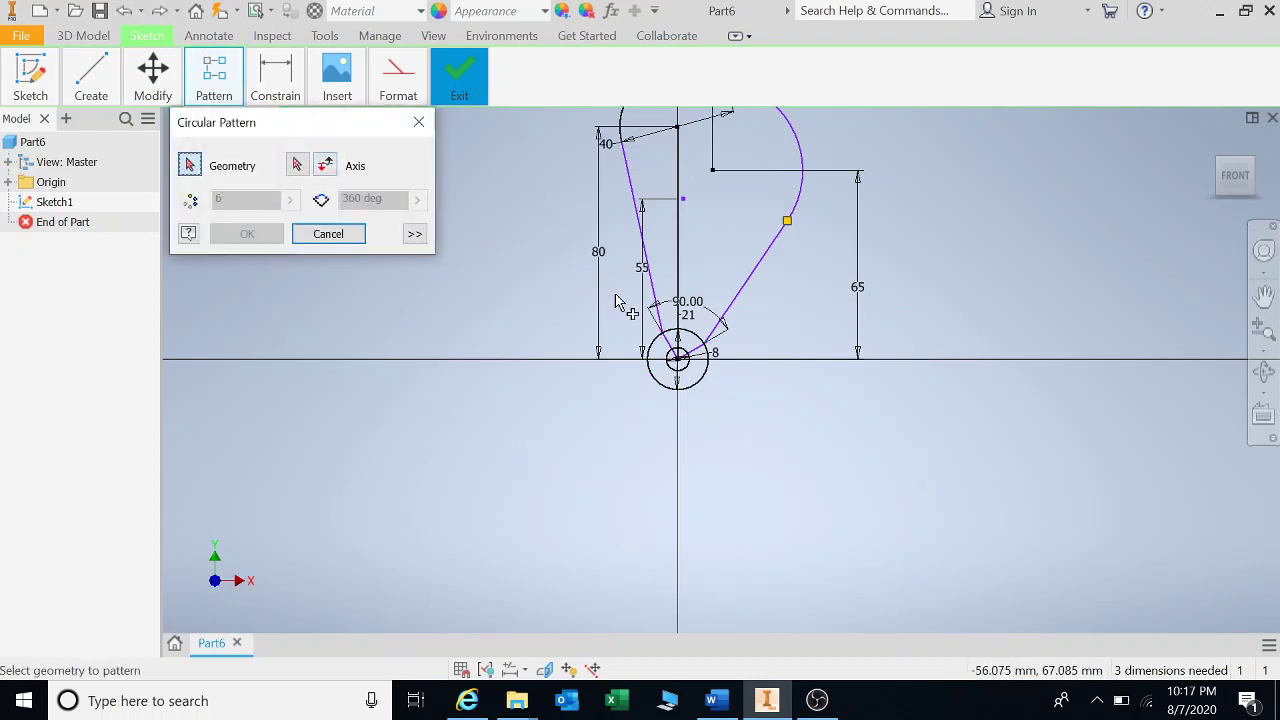
scroll(620, 290, "down", 1)
middle_click_drag(620, 290, 644, 452)
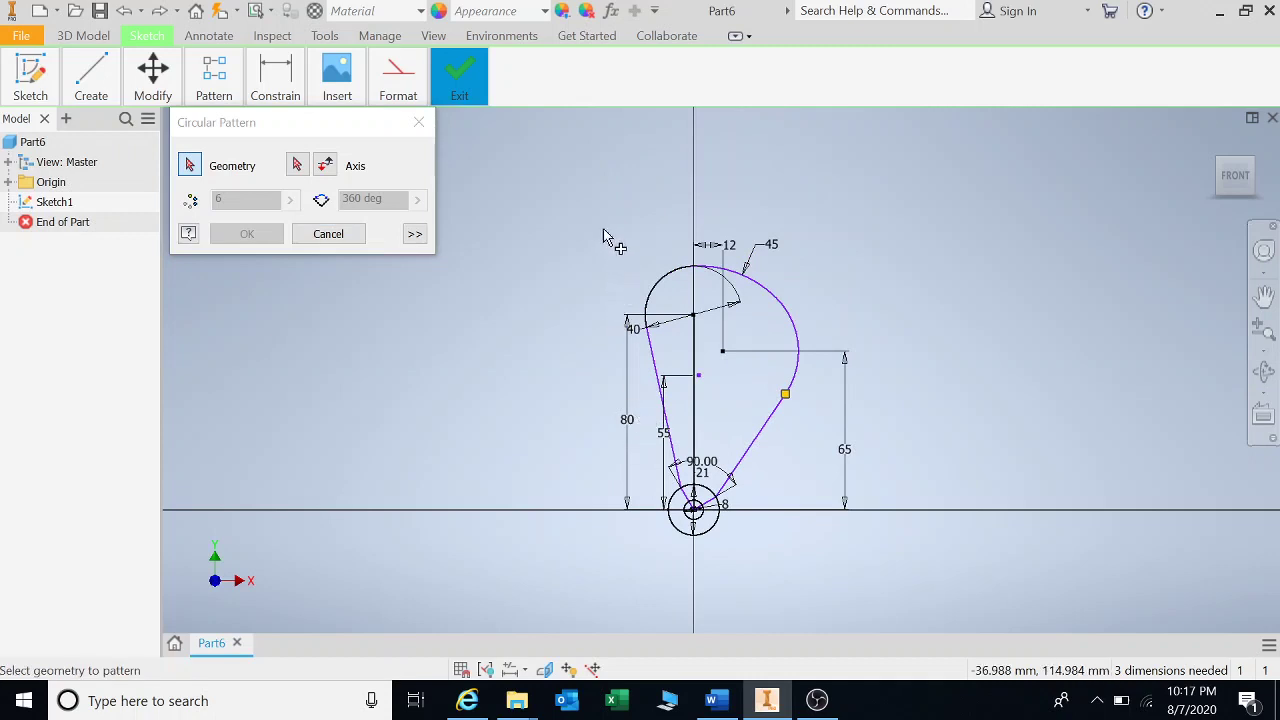
mouse_move(603, 229)
left_mouse_down()
mouse_move(926, 434)
mouse_move(914, 486)
mouse_move(896, 486)
left_mouse_up()
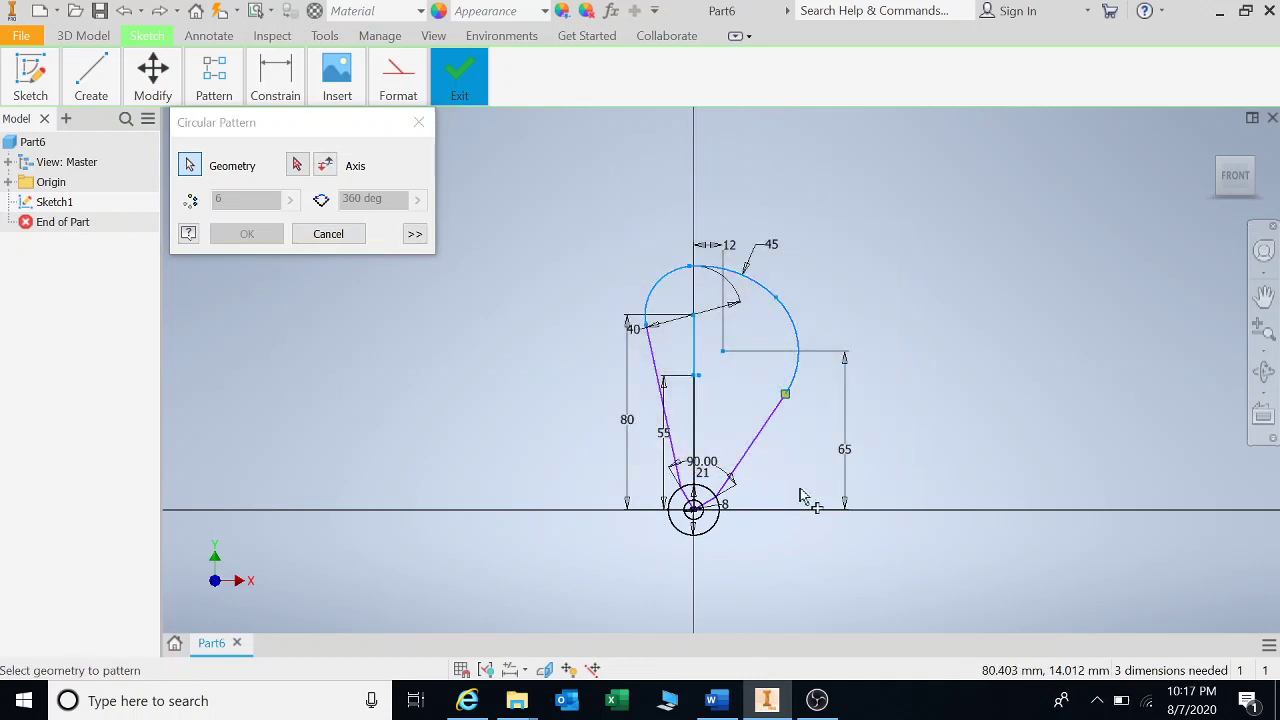
left_click(662, 446)
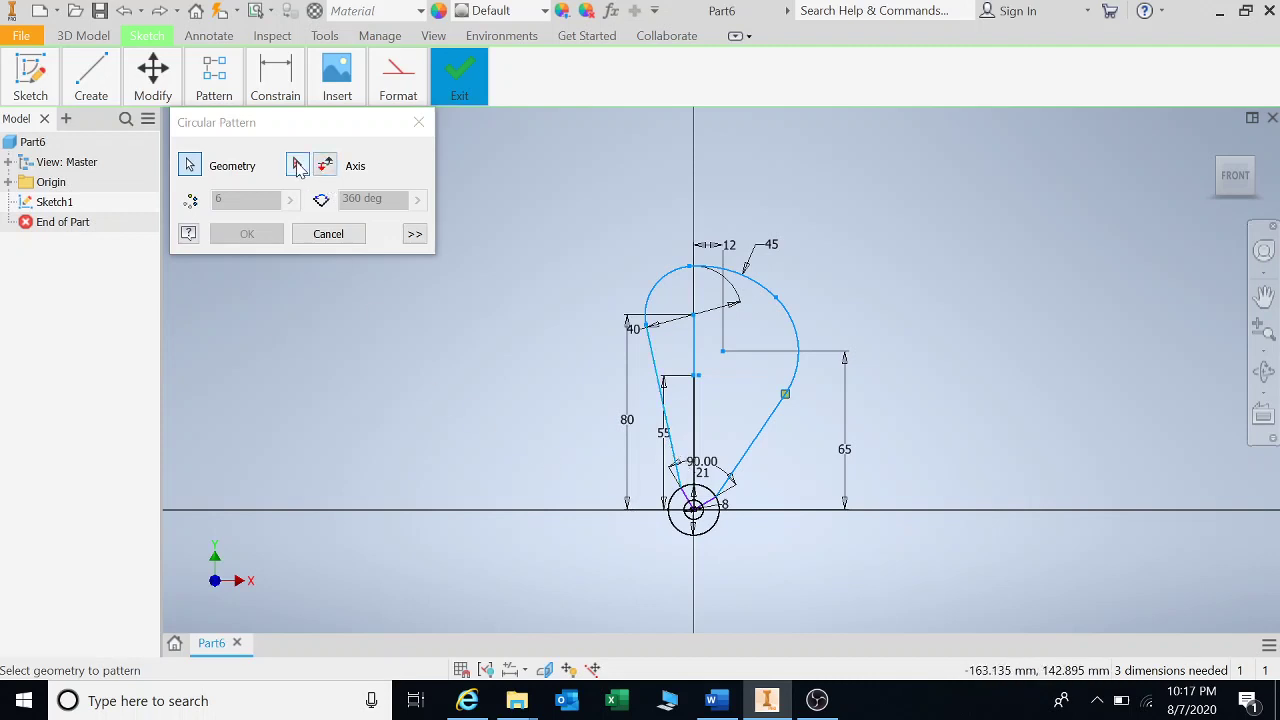
Step: Use the hub centre point as axis, set 4 copies and apply the pattern
left_click(297, 167)
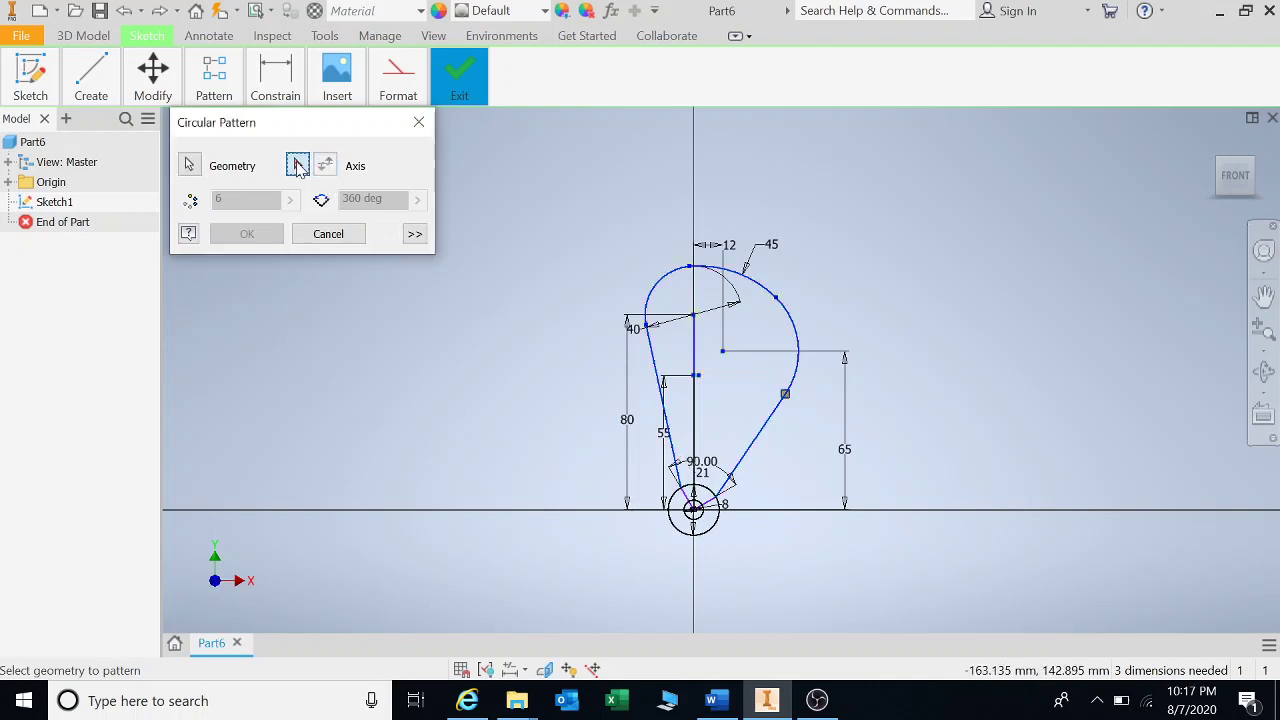
left_click(695, 511)
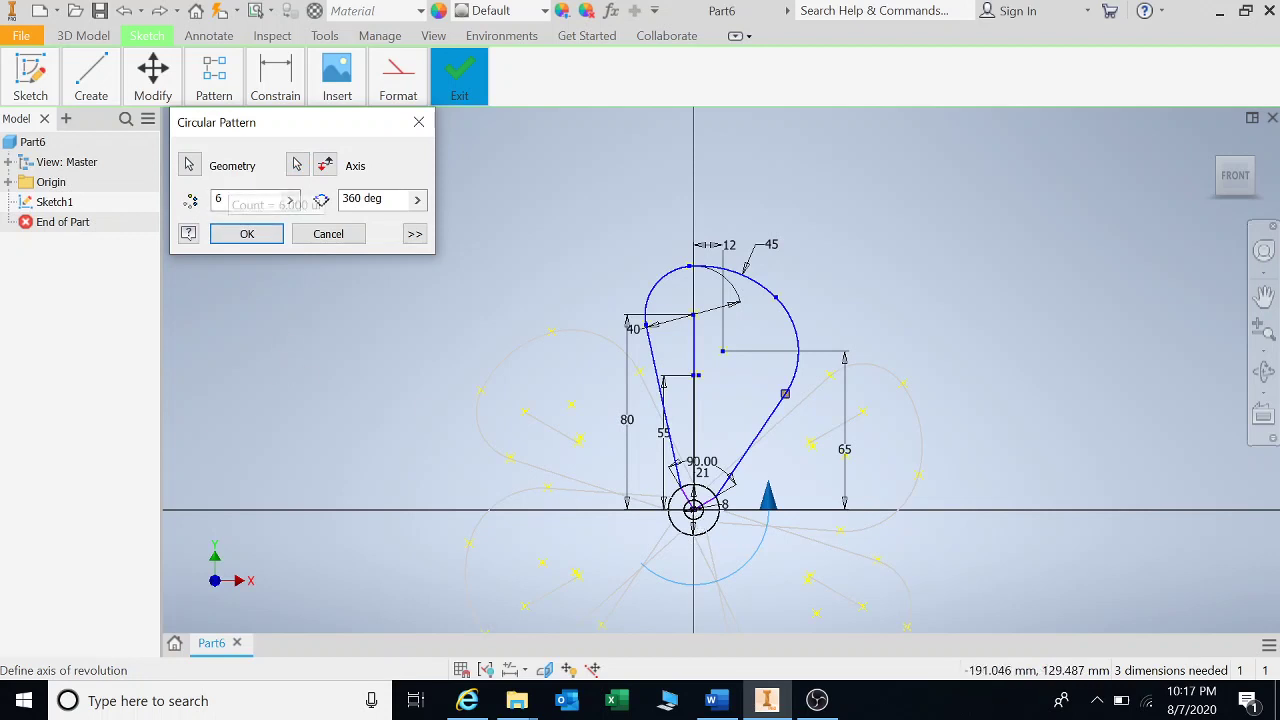
left_click_drag(235, 199, 199, 201)
type("4")
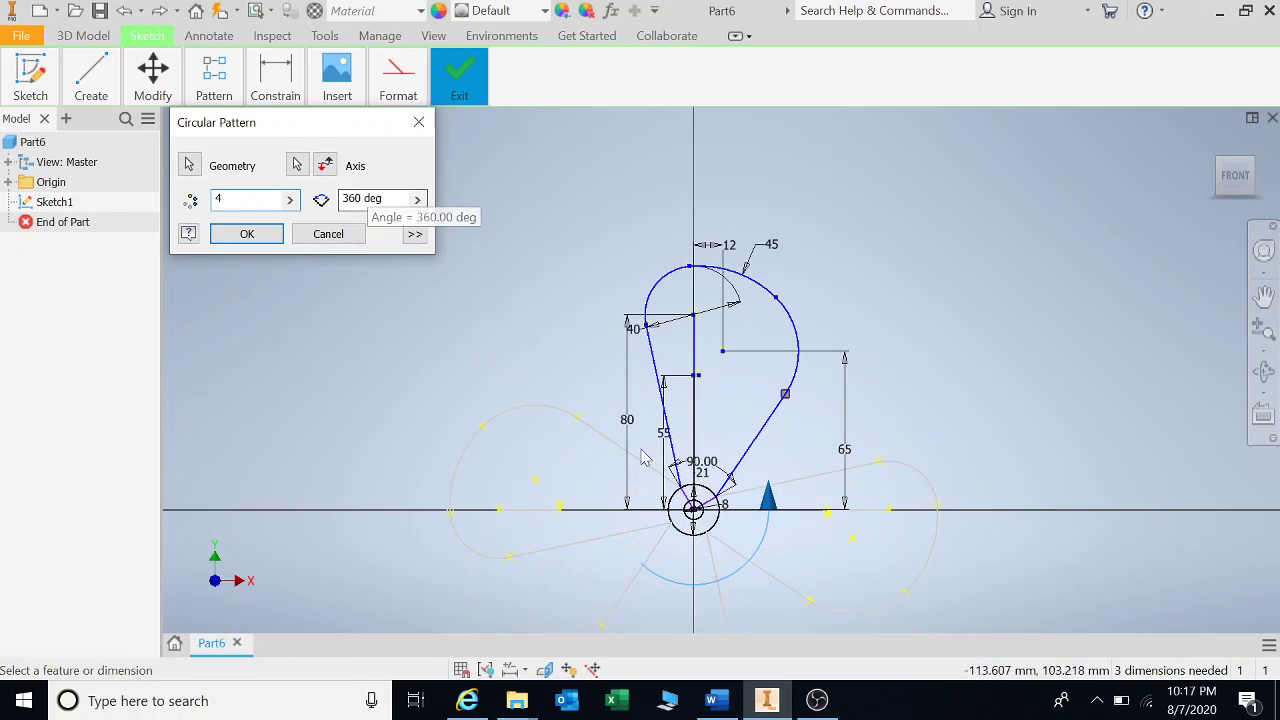
left_click(238, 235)
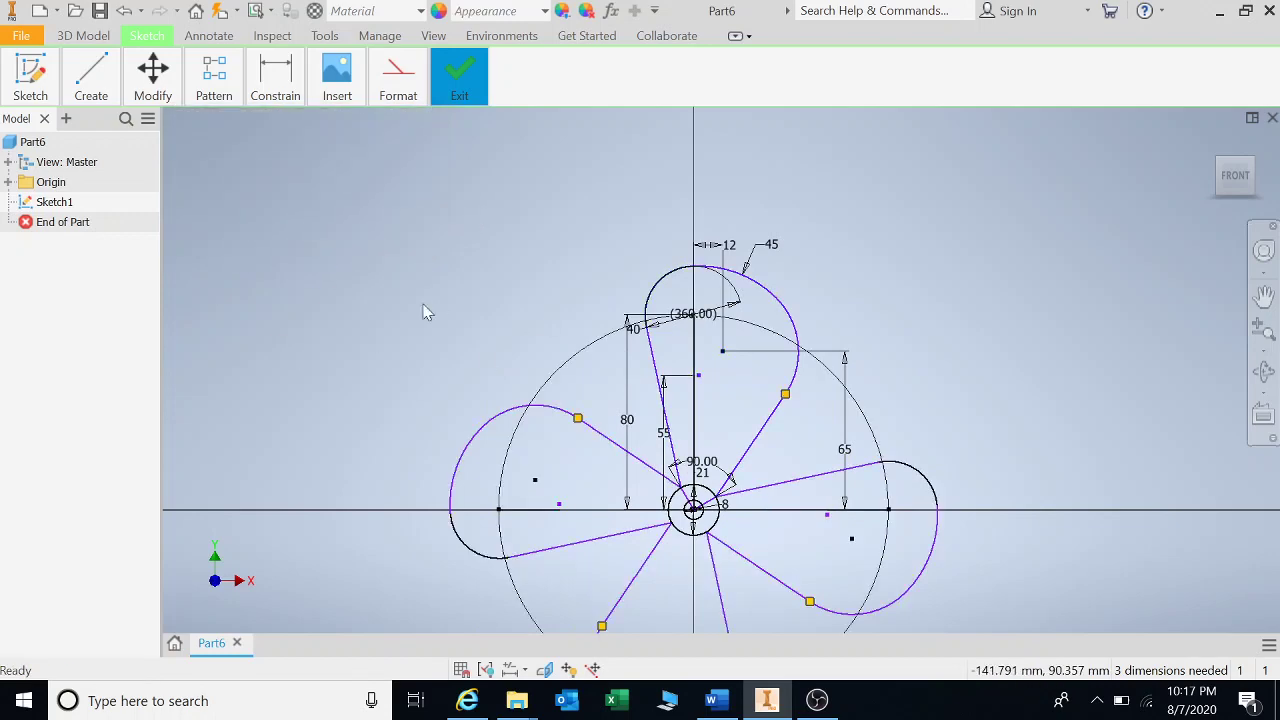
key("F2")
left_click_drag(1094, 311, 1019, 160)
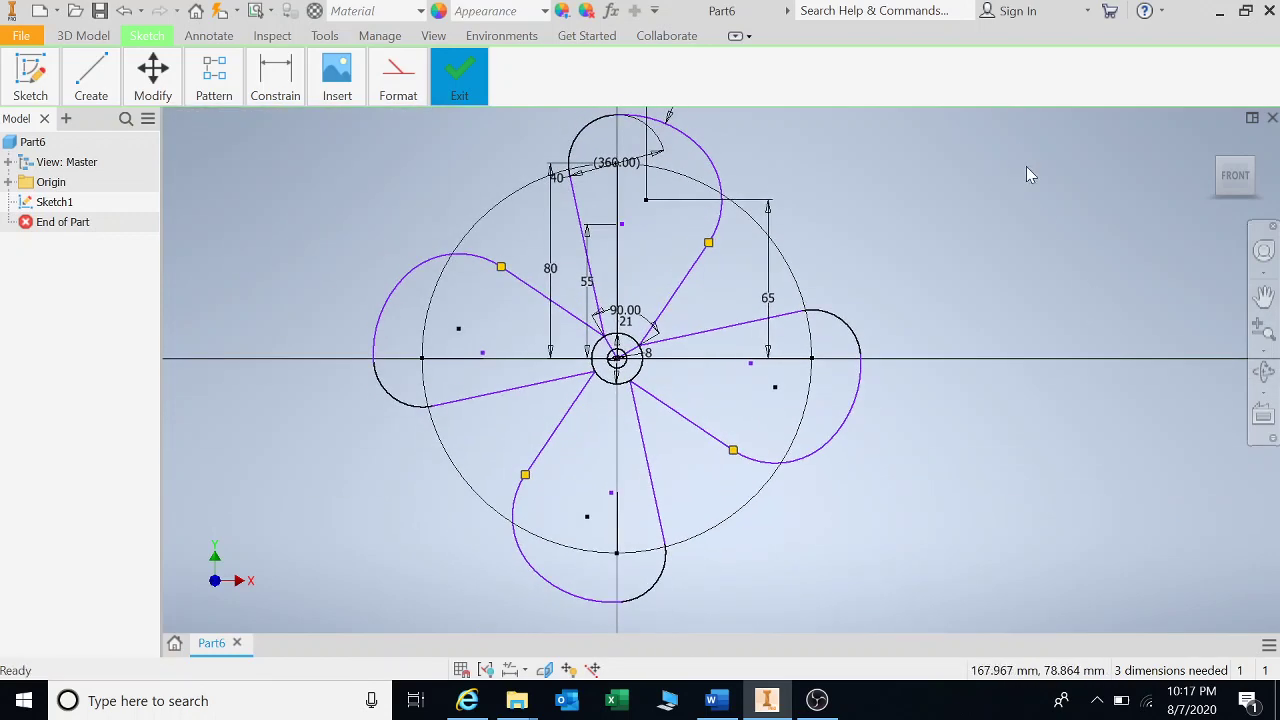
Step: Extrude the three hub profiles symmetrically by 10 mm as Extrusion1
key("F6")
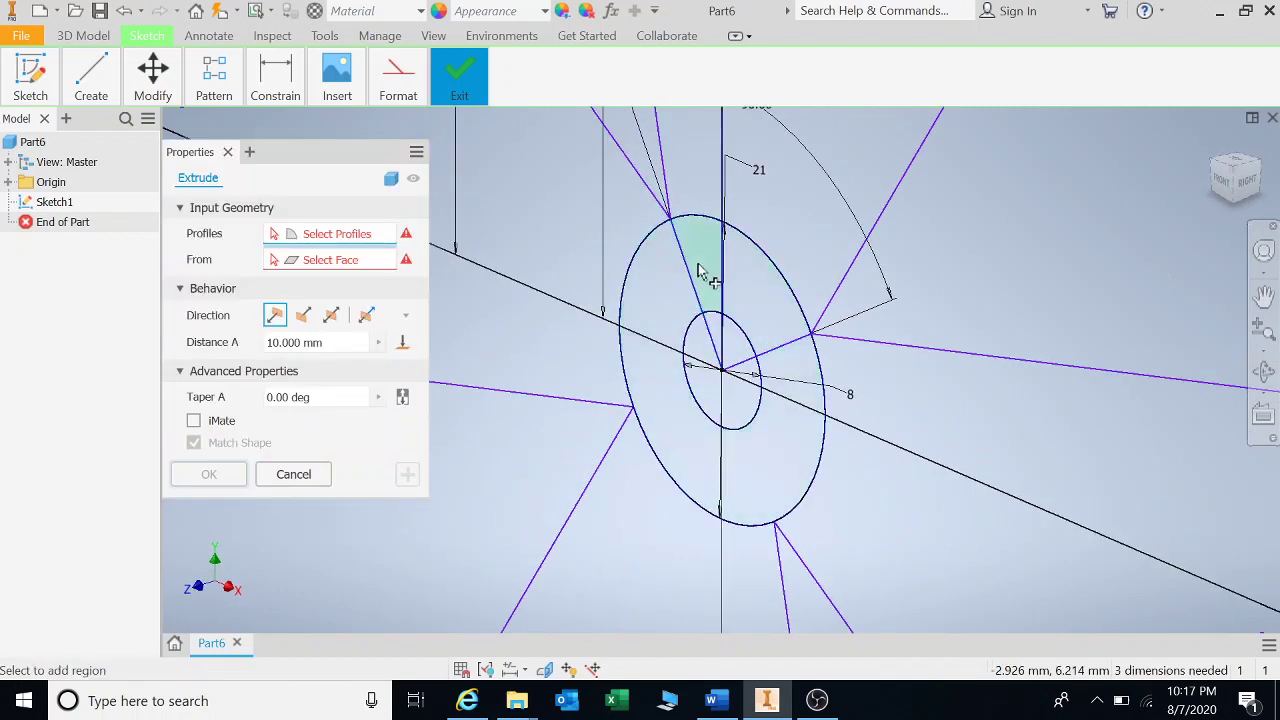
left_click(703, 276)
left_click(770, 302)
left_click(792, 400)
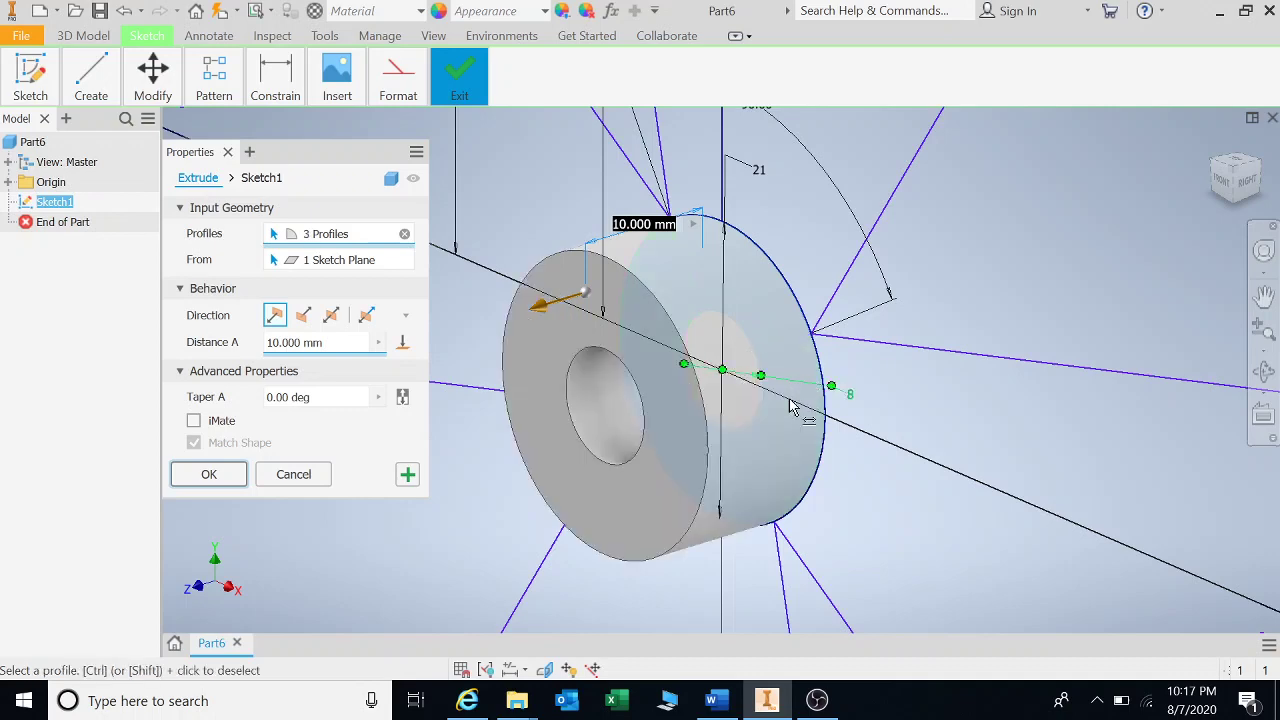
left_click(331, 315)
scroll(908, 377, "down", 5)
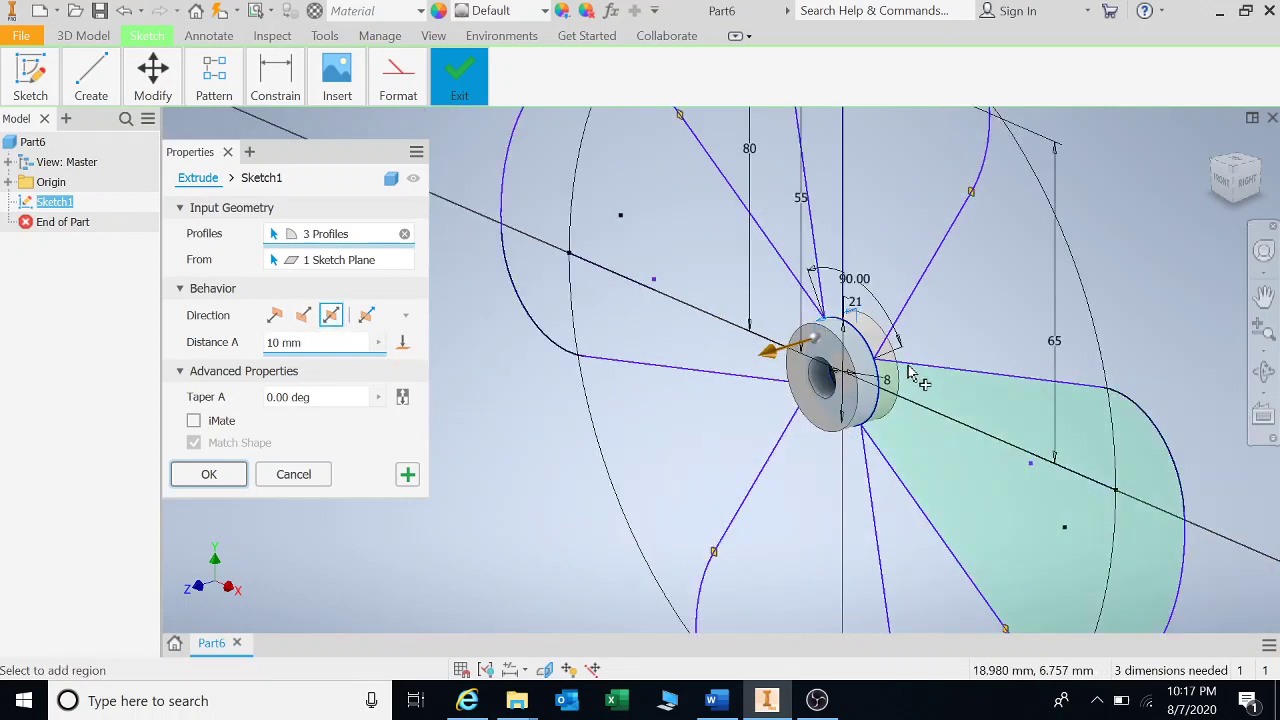
scroll(908, 377, "down", 3)
middle_click_drag(908, 377, 770, 350)
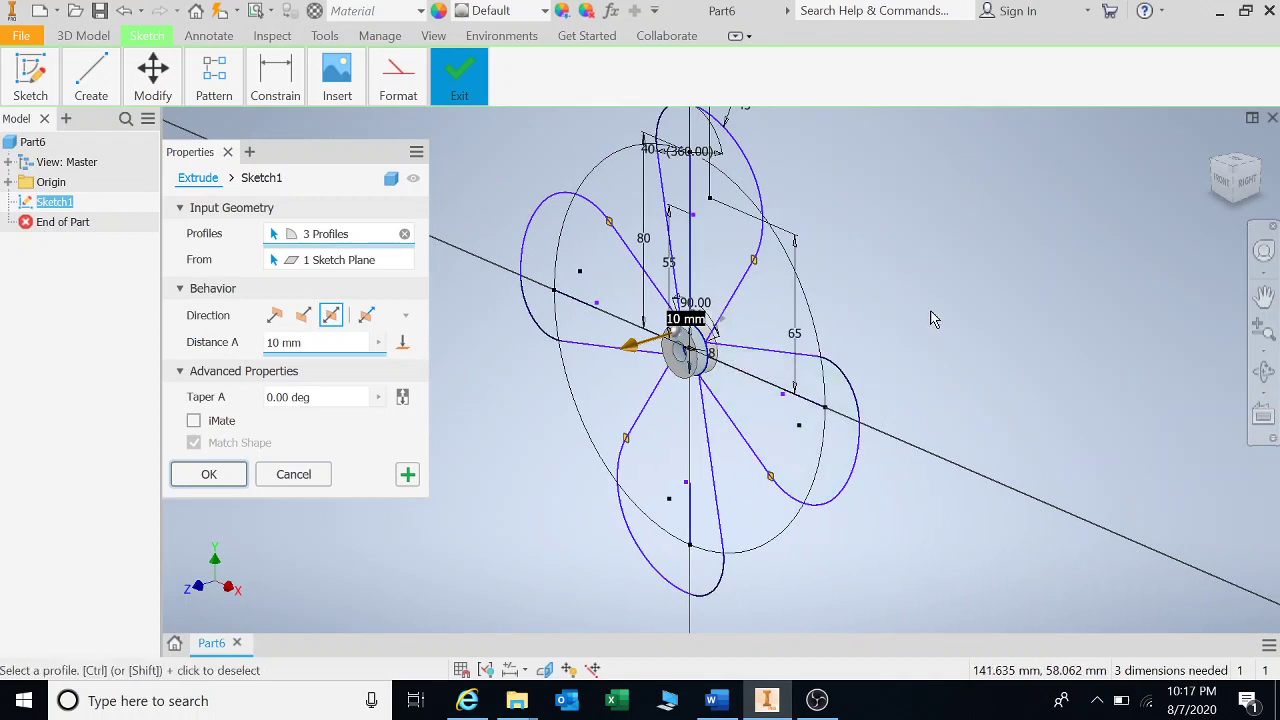
middle_click_drag(911, 289, 908, 320)
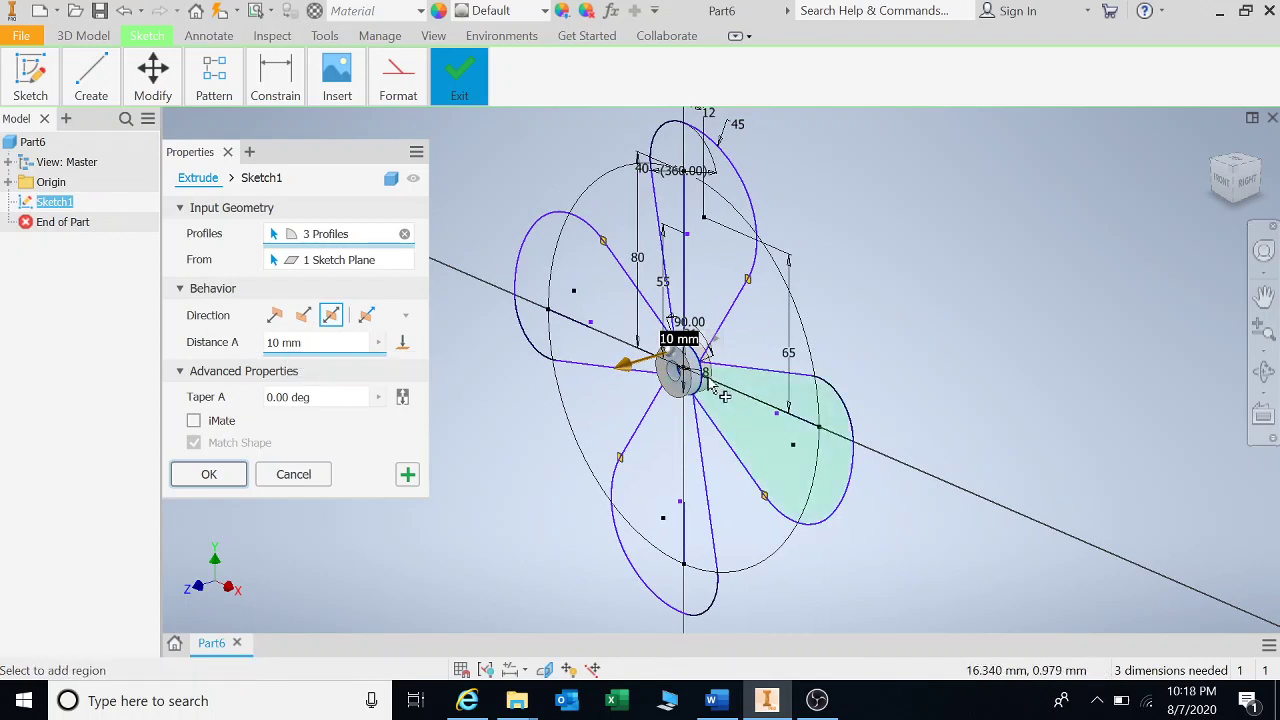
left_click(210, 474)
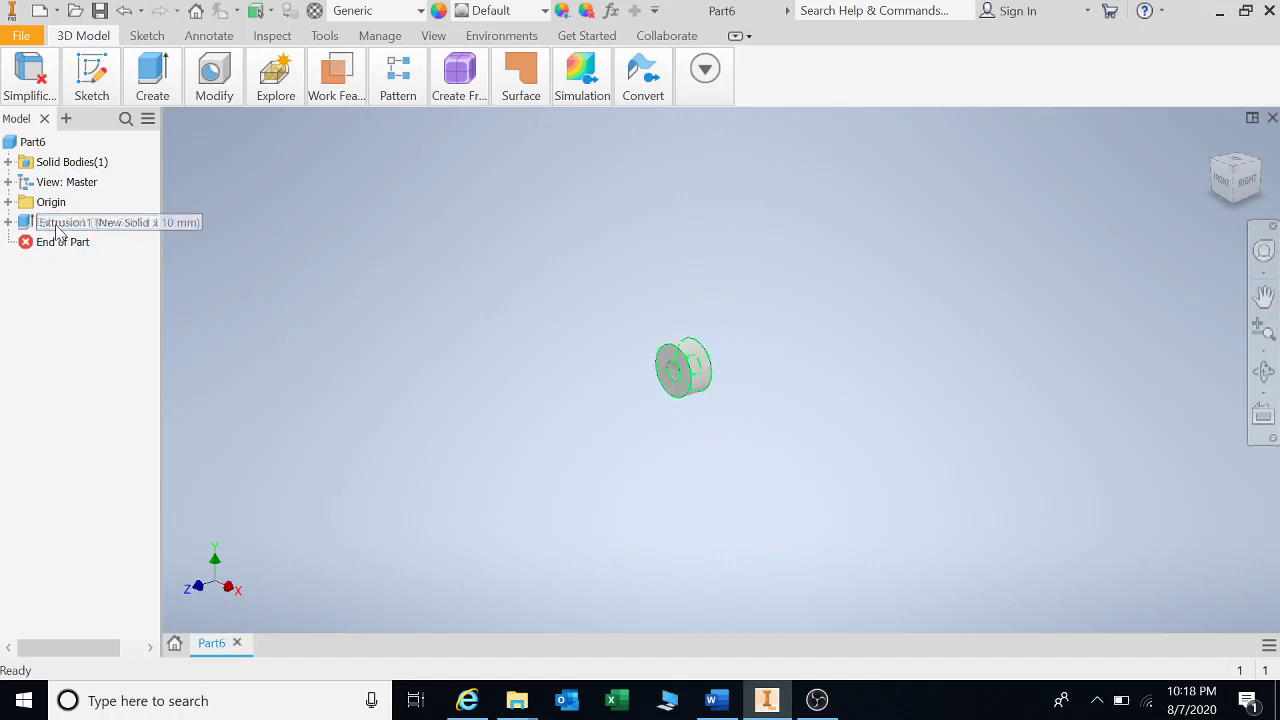
Step: Expand Extrusion1 in the browser and share Sketch1 from its context menu
left_click(8, 222)
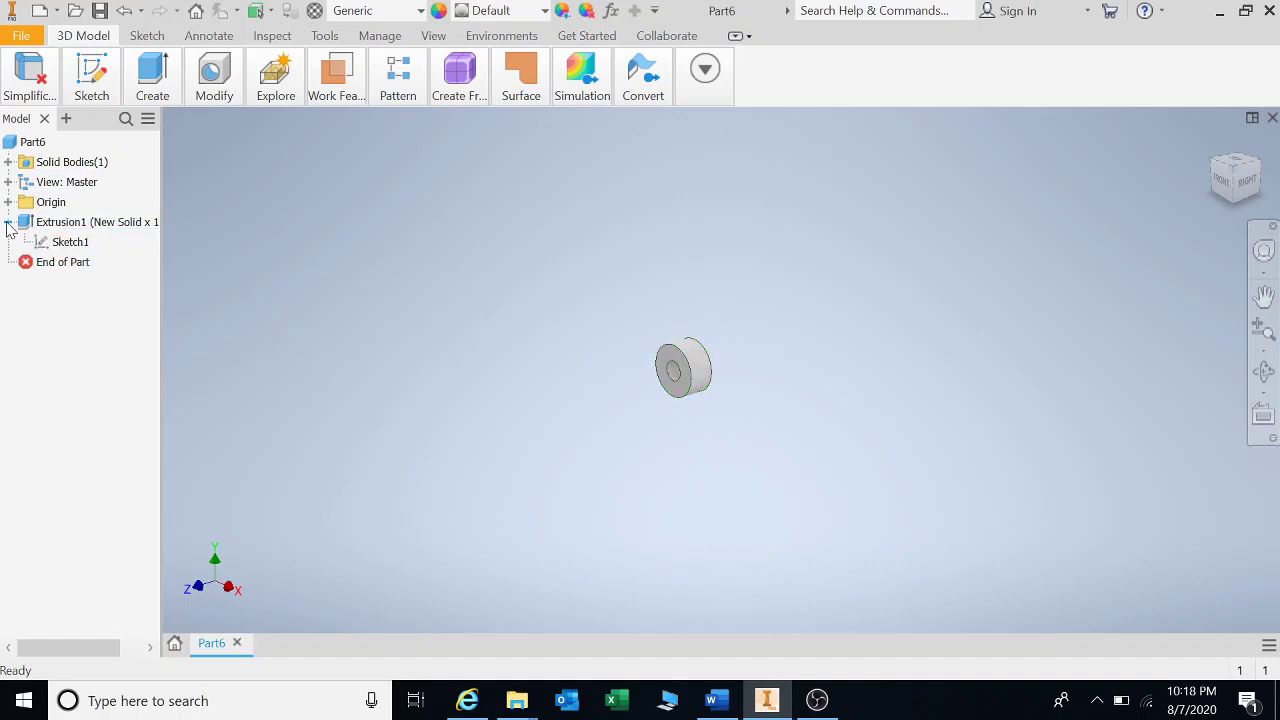
right_click(69, 245)
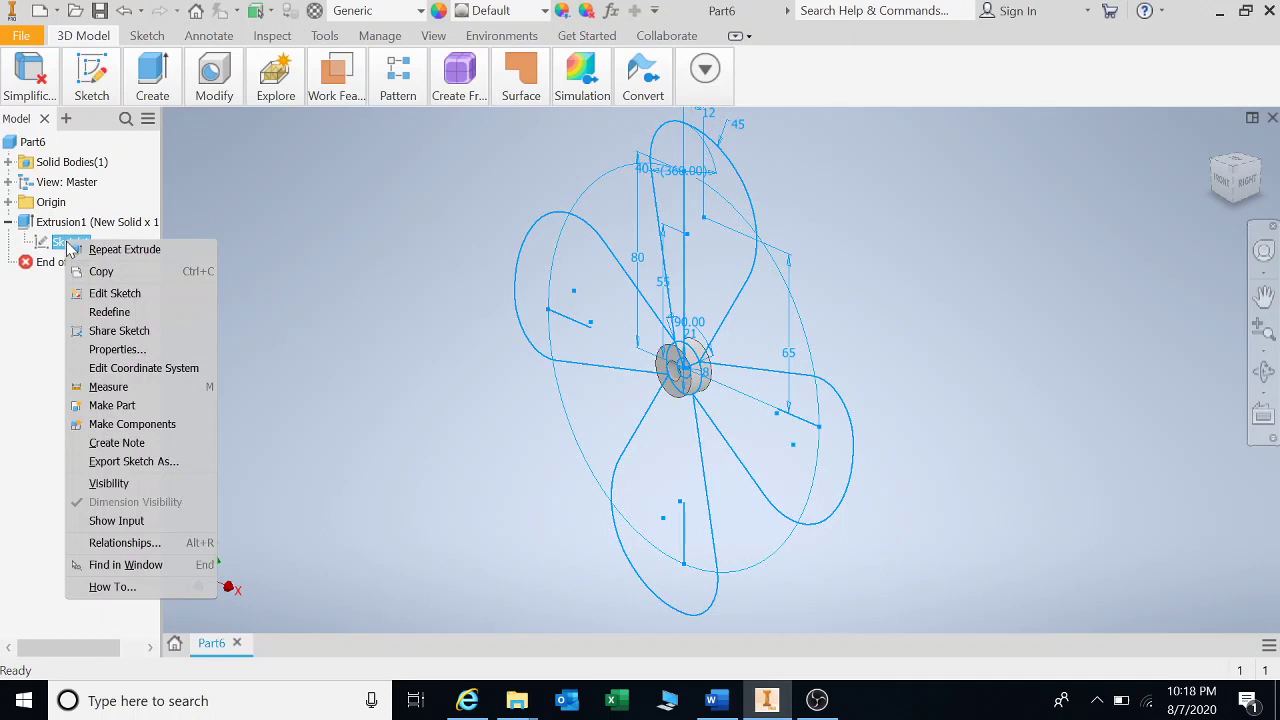
left_click(107, 340)
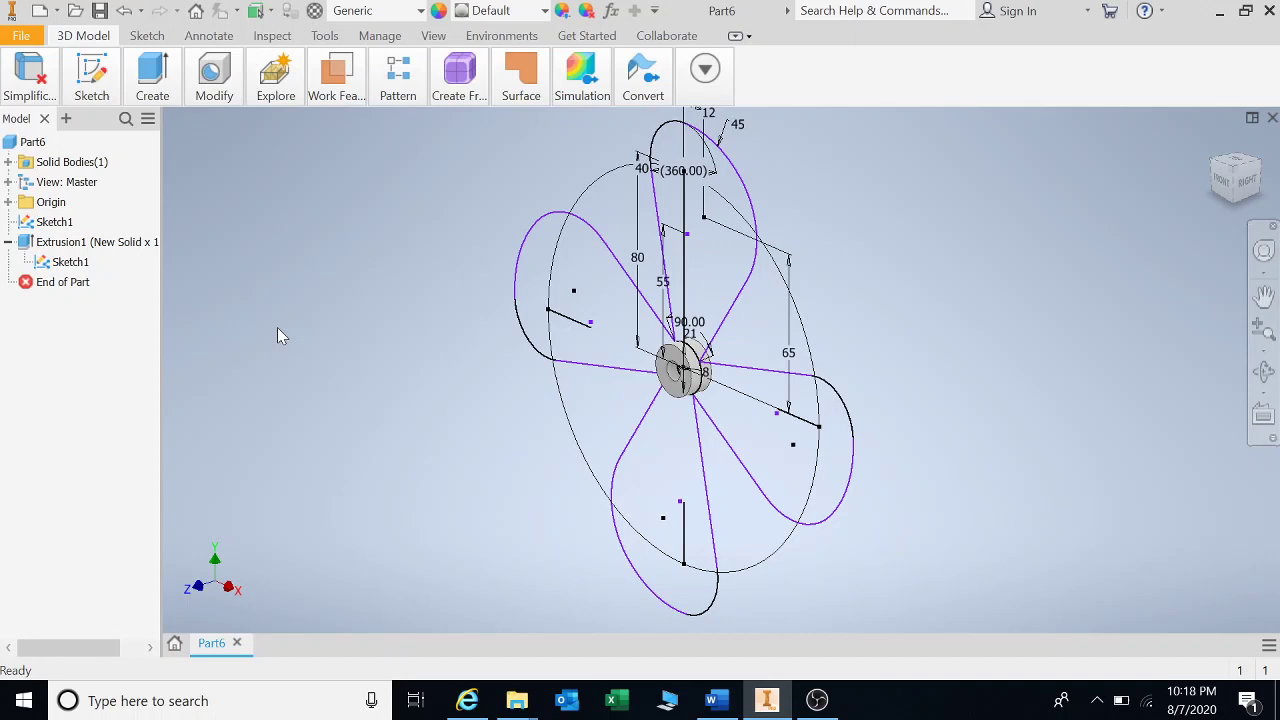
Step: Extrude the top, left, lower-right and bottom blade profiles 5 mm symmetrically into the hub
key("e")
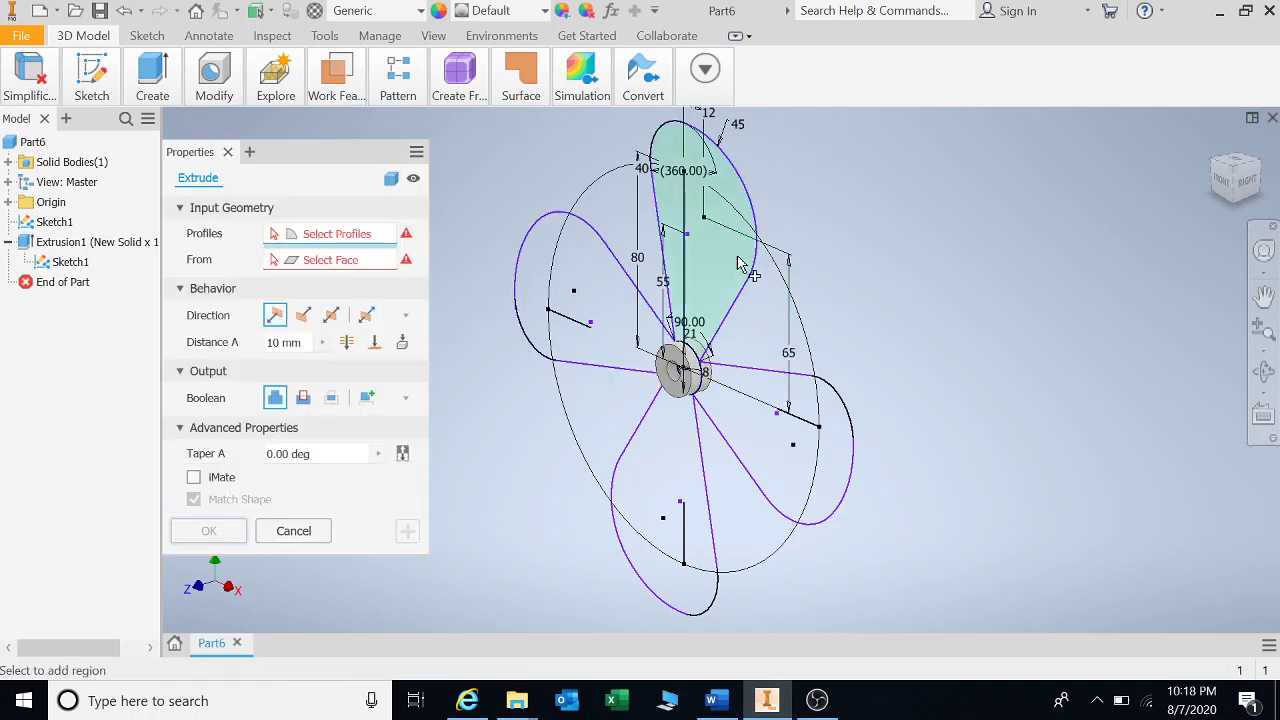
left_click(737, 263)
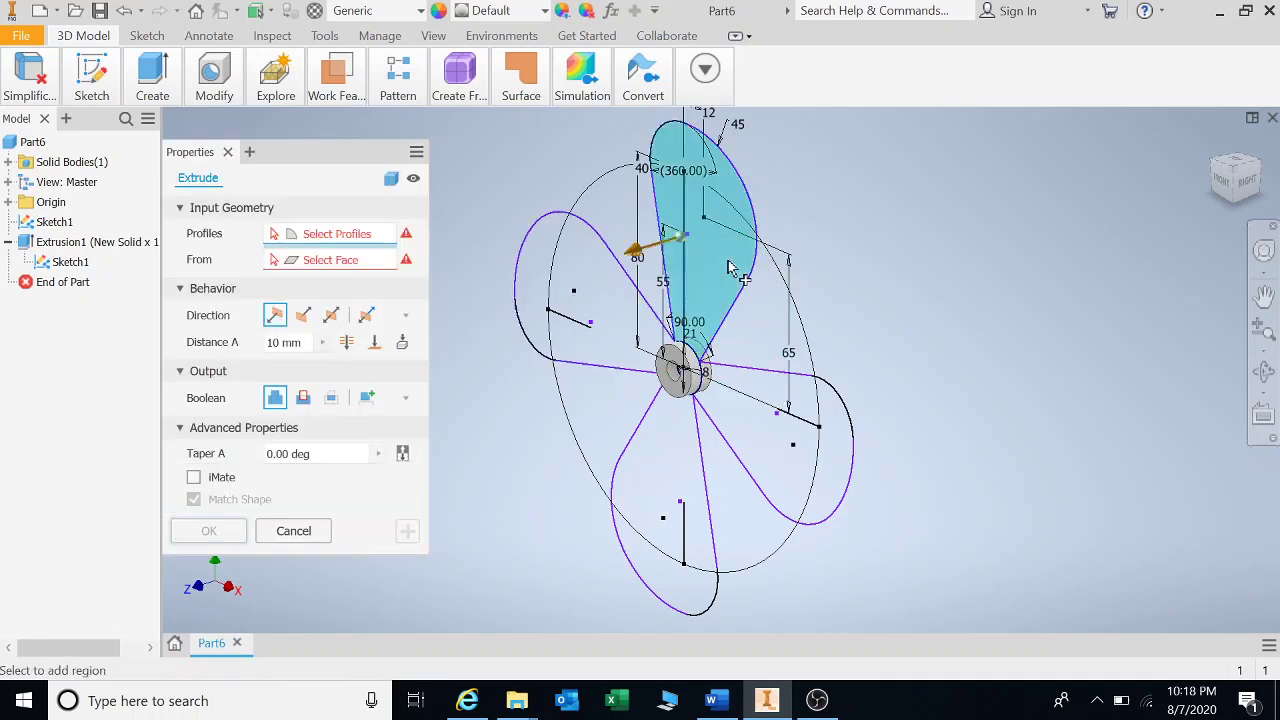
left_click(331, 315)
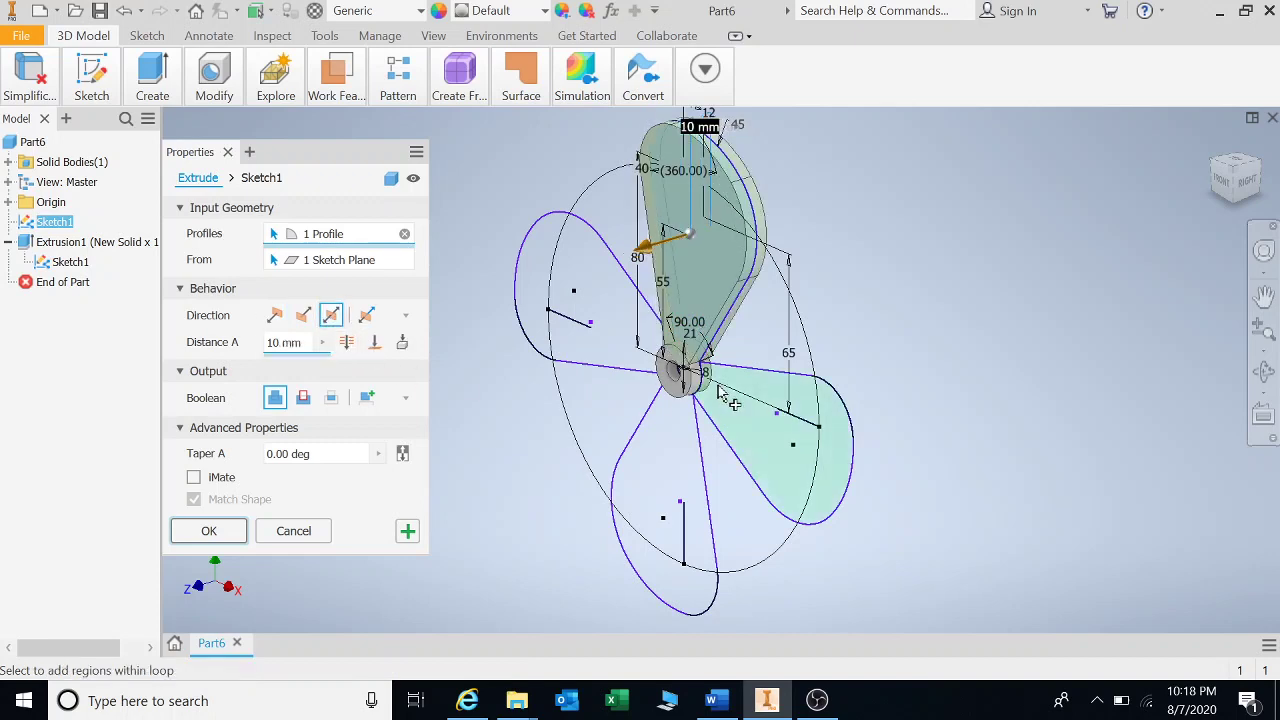
left_click(600, 305)
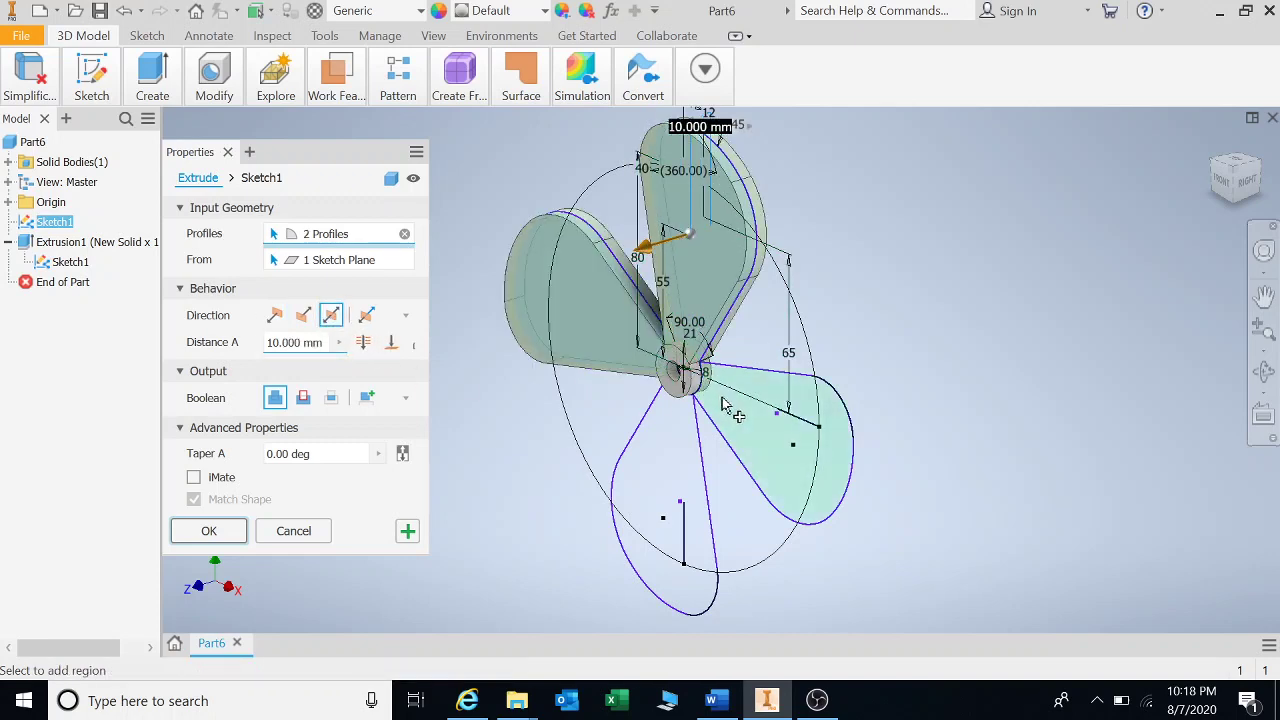
left_click(724, 404)
left_click(660, 425)
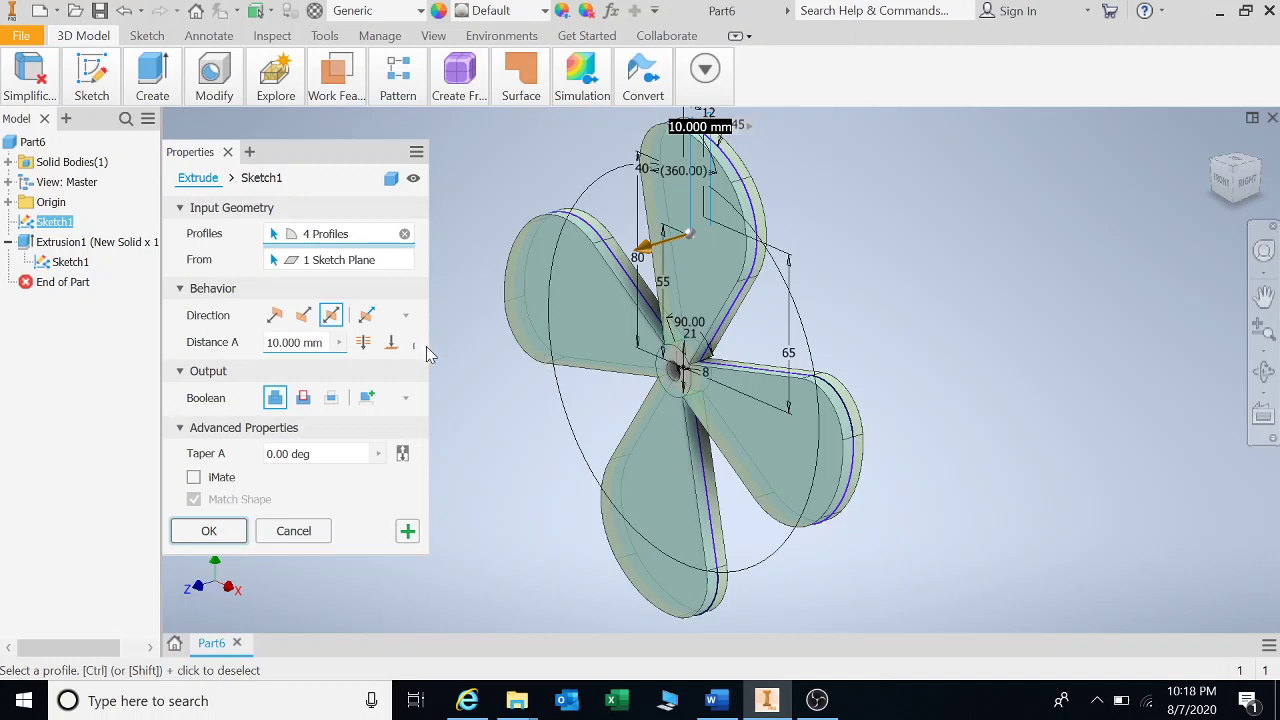
left_click(290, 342)
type("5")
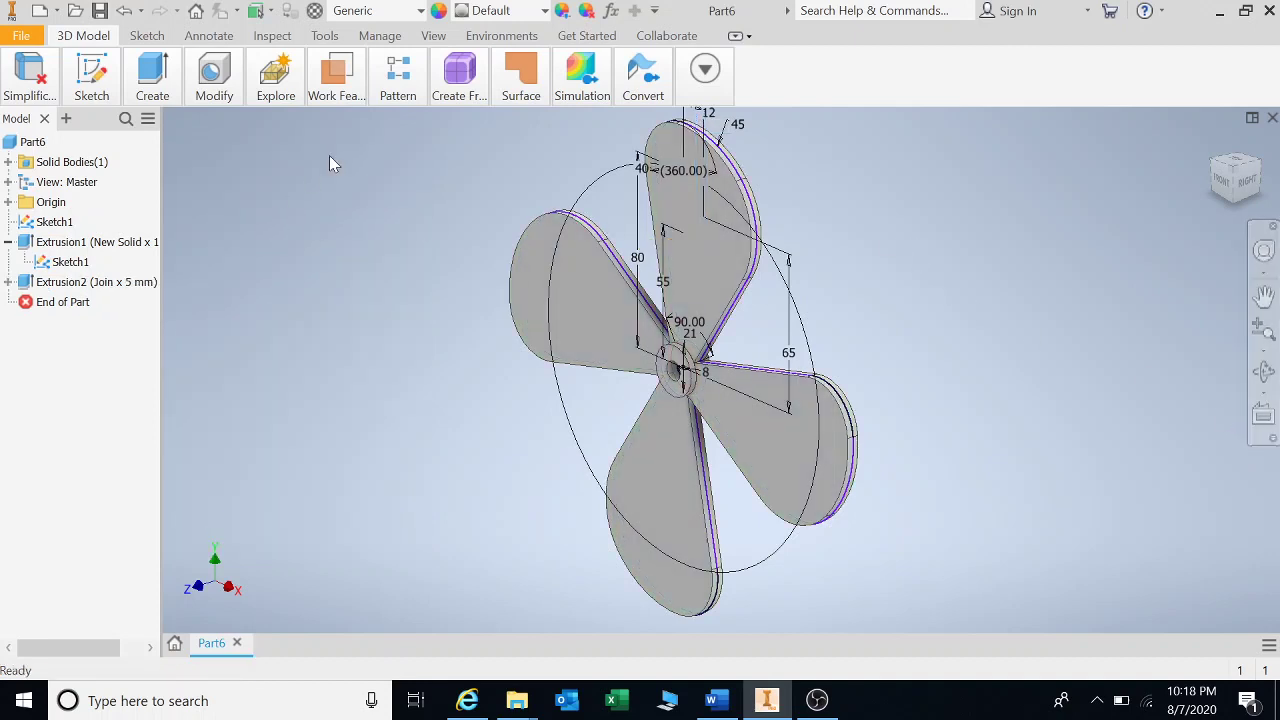
Step: Change the part material to Steel, High Strength, Low Alloy, replacing the PMMA Plastic first picked
left_click(336, 75)
left_click(420, 10)
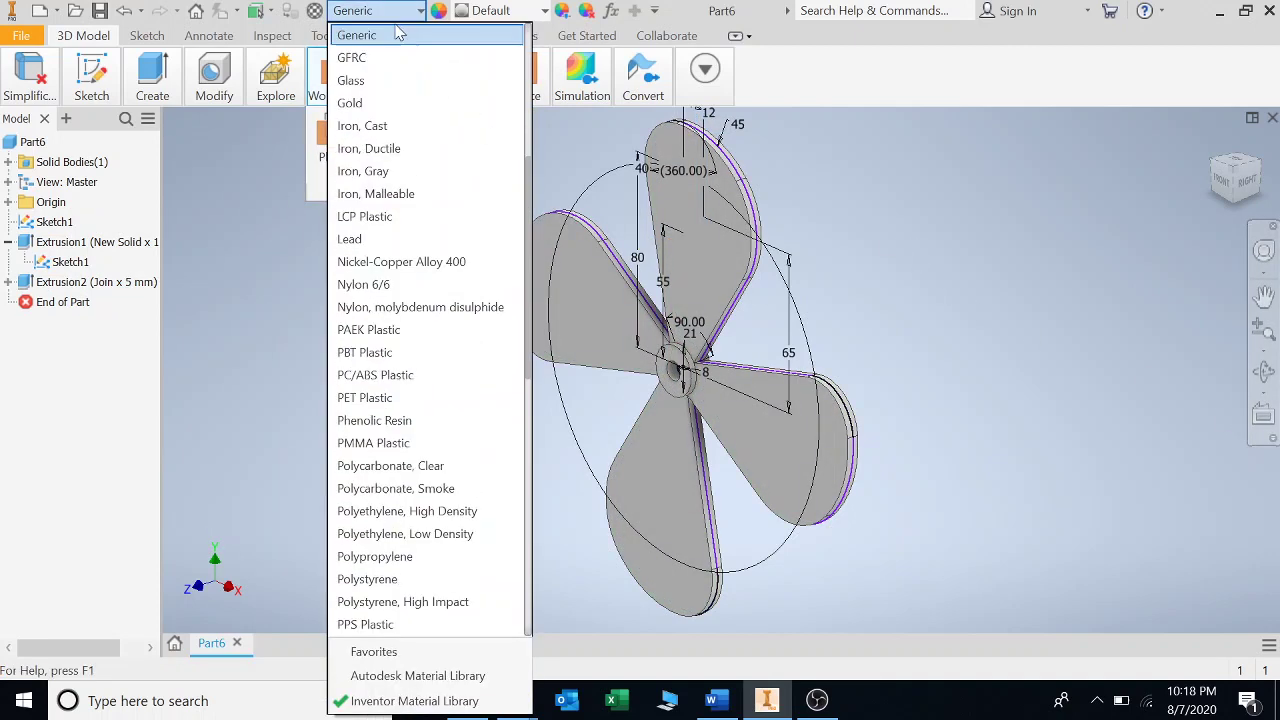
left_click(411, 441)
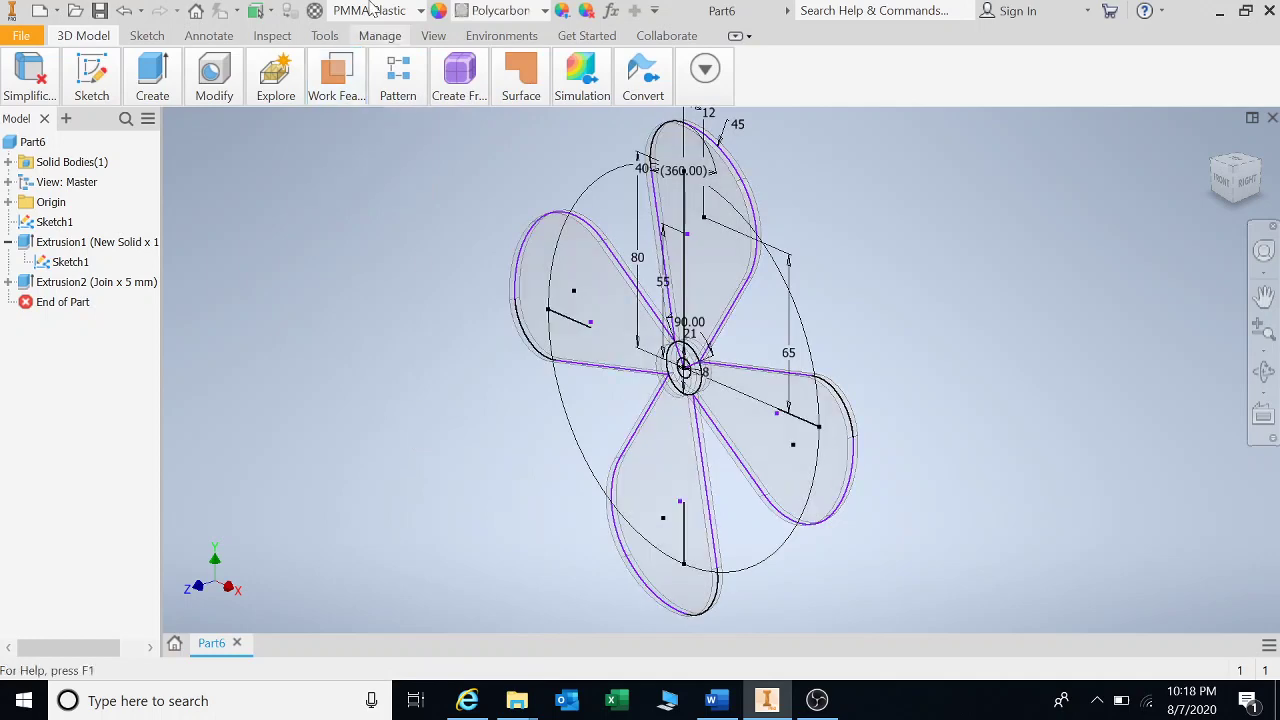
left_click(420, 10)
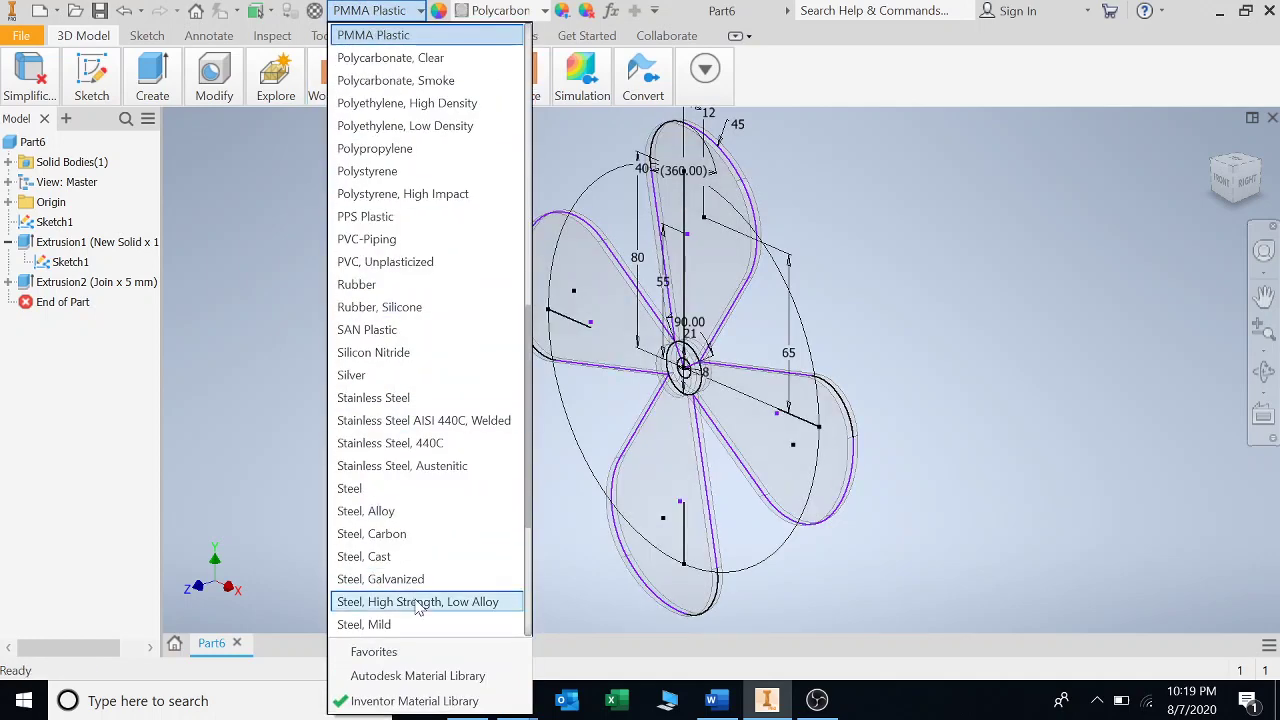
left_click(418, 601)
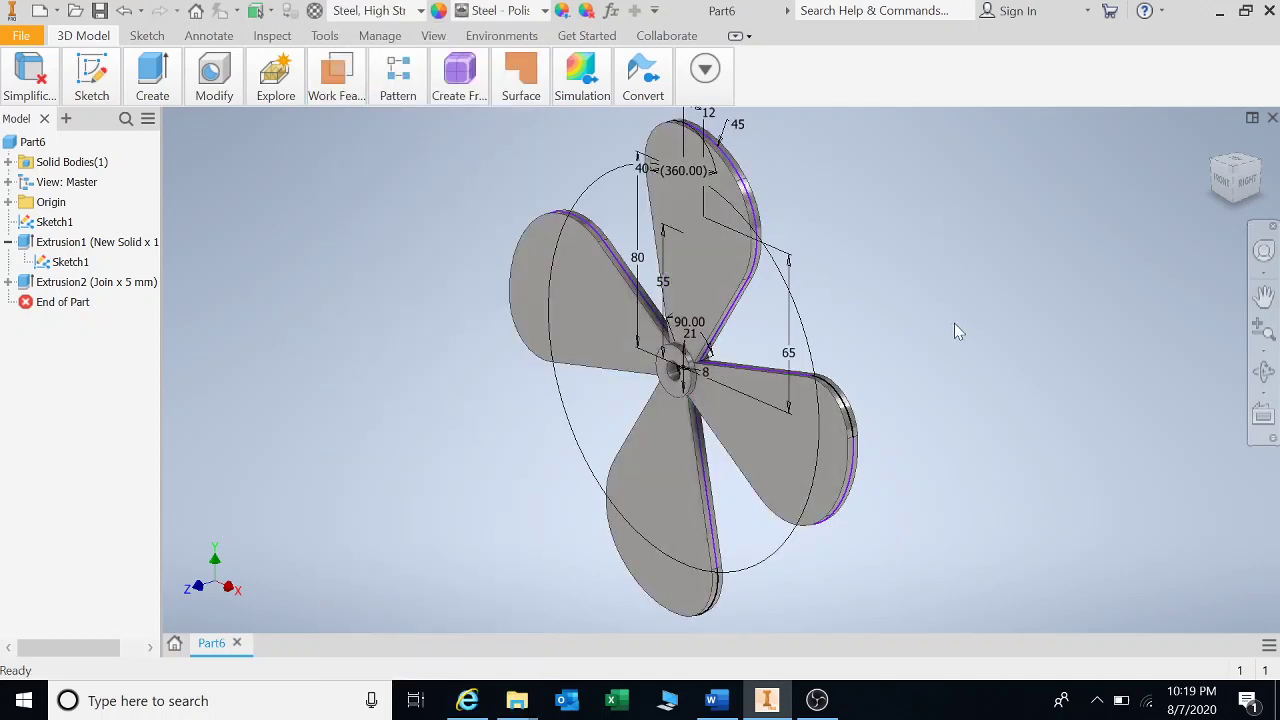
Step: Save the fan part as Part6.ipt
scroll(860, 330, "up", 3)
middle_click_drag(860, 330, 1042, 277)
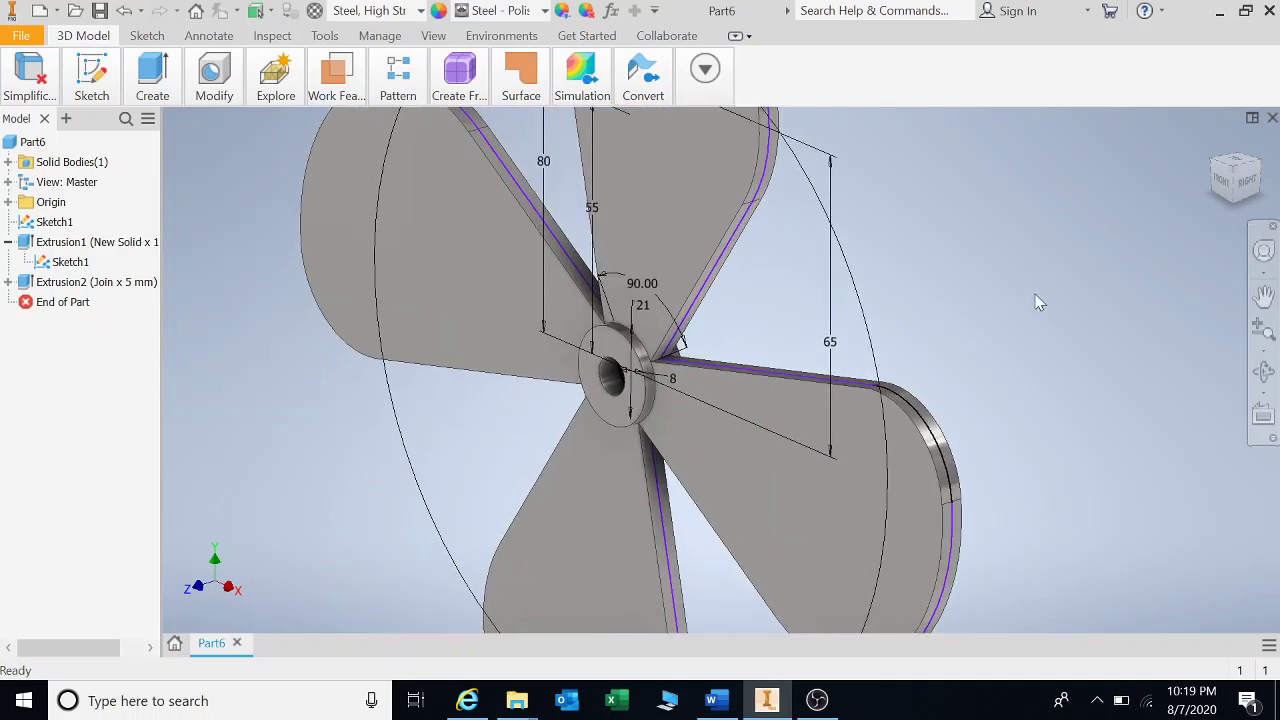
left_click(99, 10)
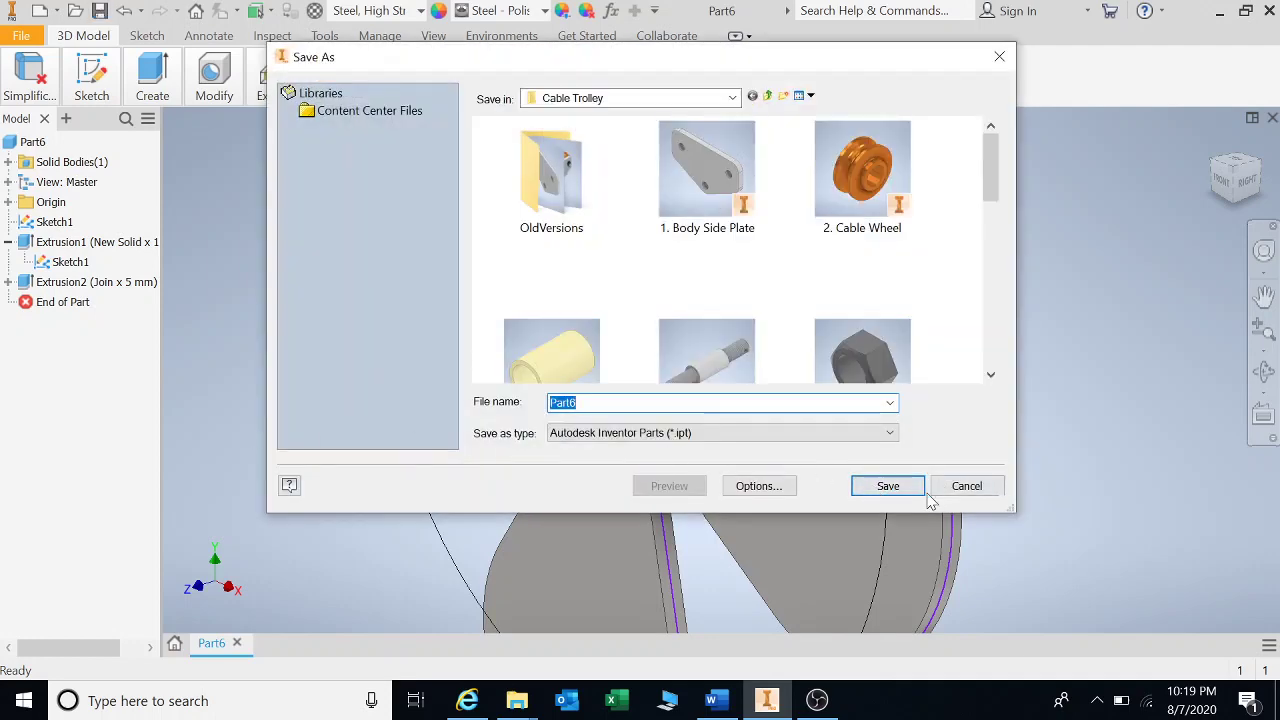
left_click(895, 490)
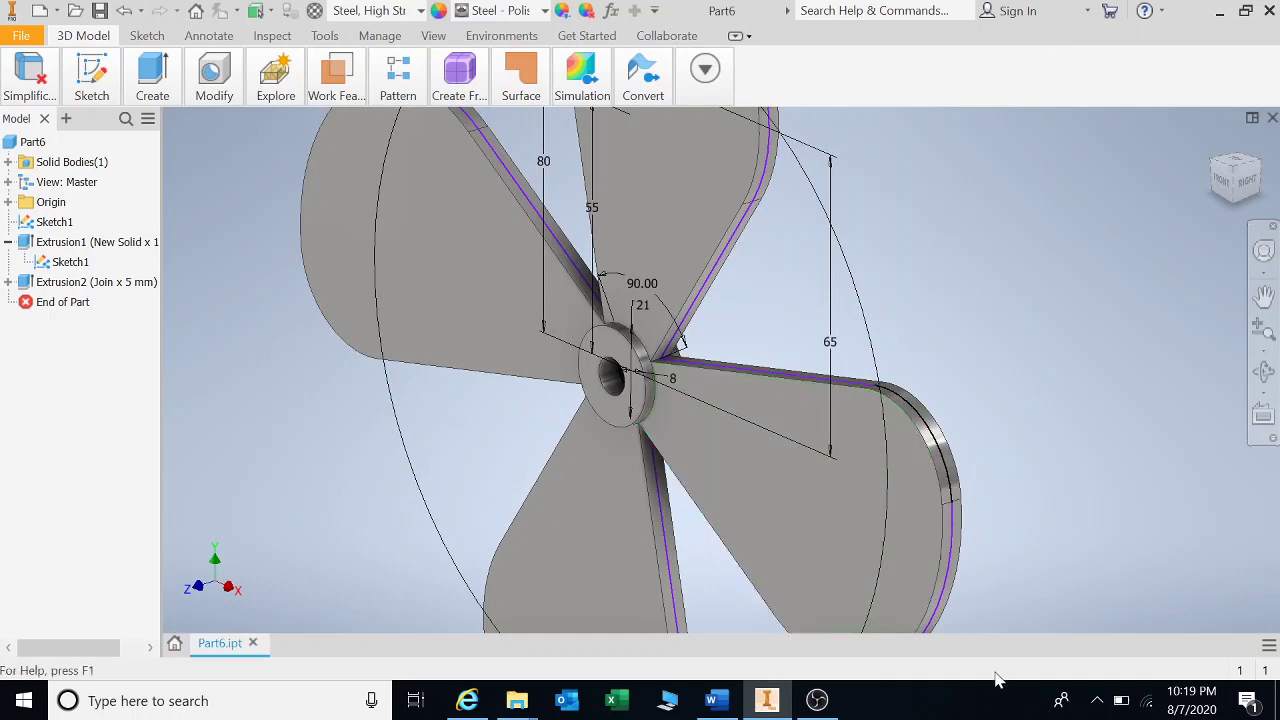